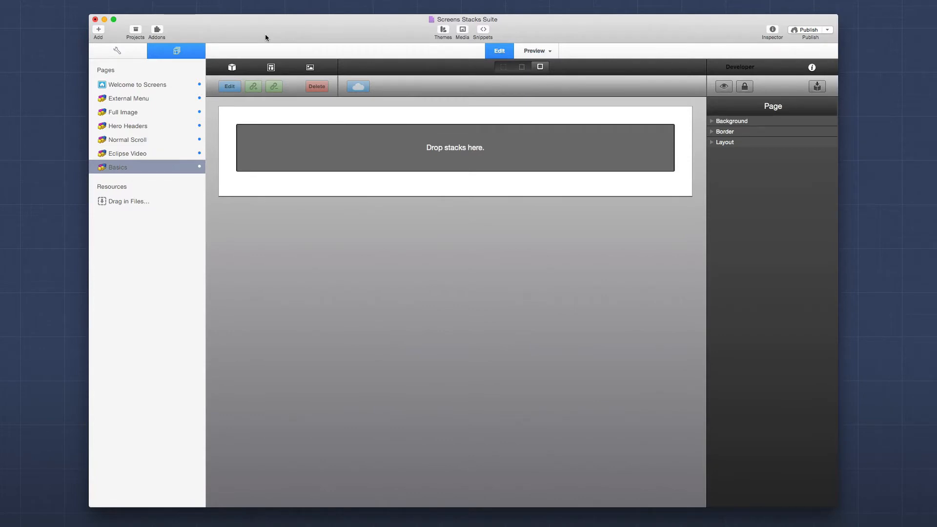
# - Add the Screens Styles stack to the empty Basics page and review its background, text and header sizing settings
pyautogui.click(443, 31)
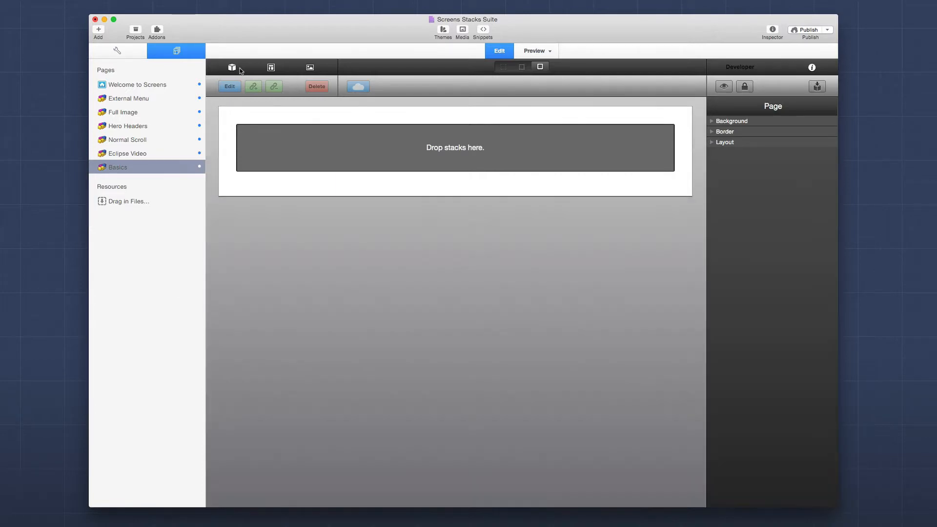
pyautogui.click(233, 68)
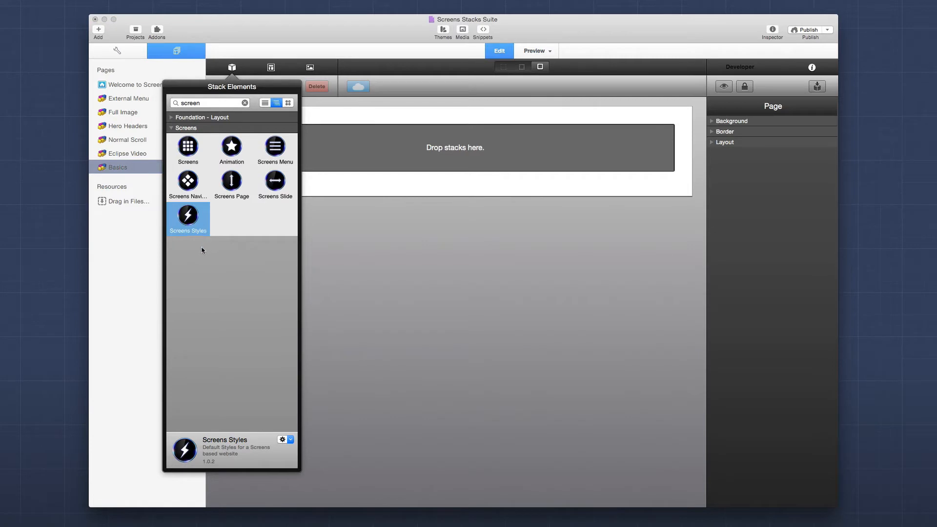
pyautogui.moveTo(190, 220); pyautogui.dragTo(397, 152)
pyautogui.click(427, 115)
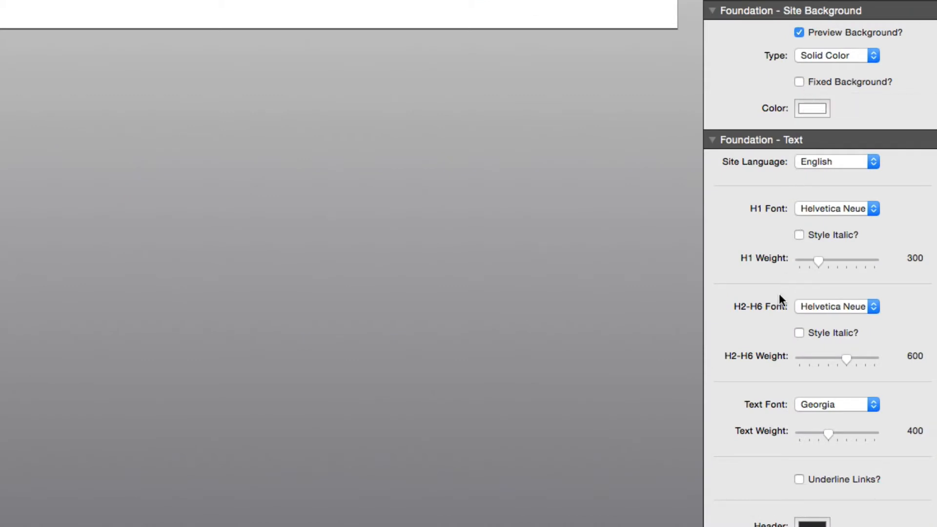
pyautogui.scroll(-5, 779, 294)
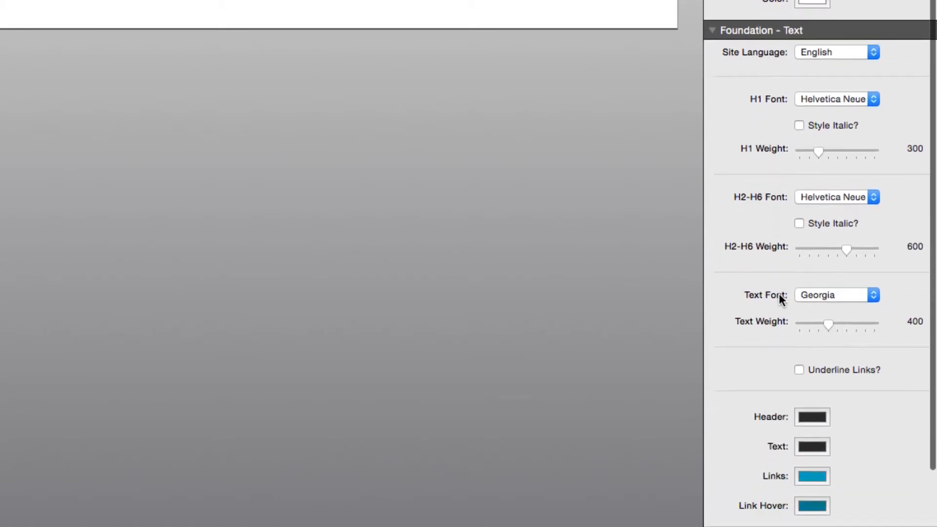
pyautogui.scroll(-12, 779, 295)
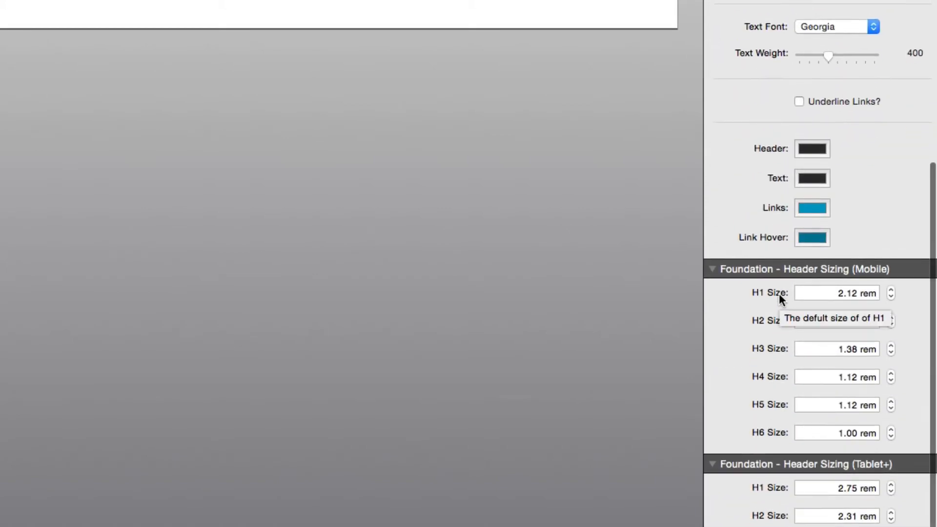
pyautogui.scroll(15, 779, 295)
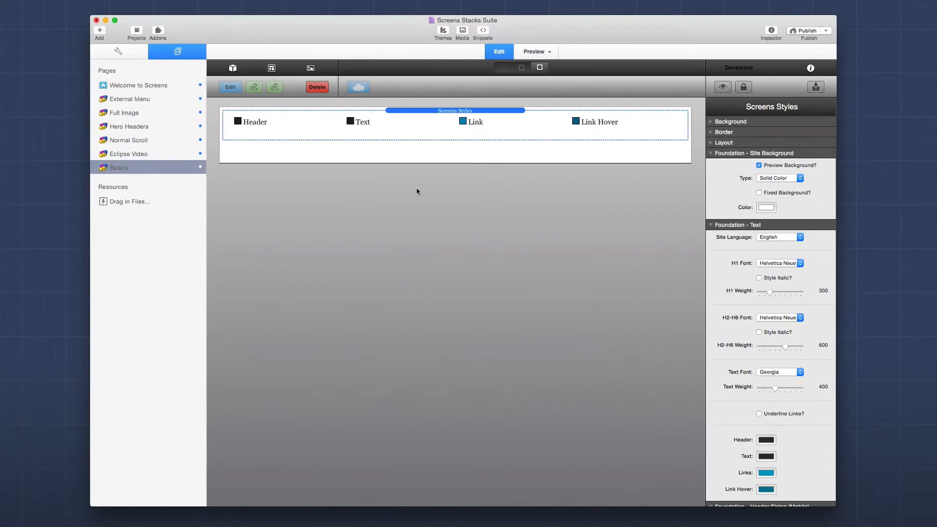
# - Add a Screens container below the Screens Styles stack and place a Screens Page stack inside it
pyautogui.click(233, 68)
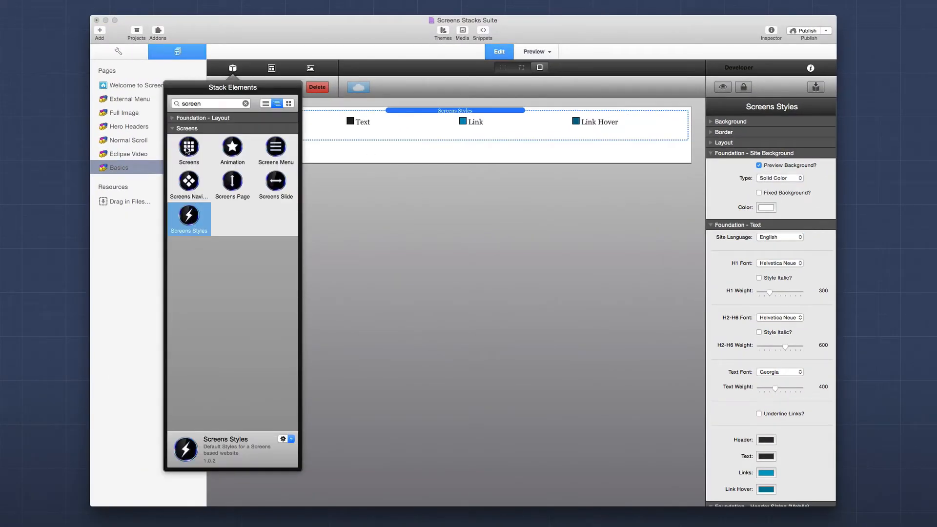
pyautogui.moveTo(187, 150); pyautogui.dragTo(402, 166)
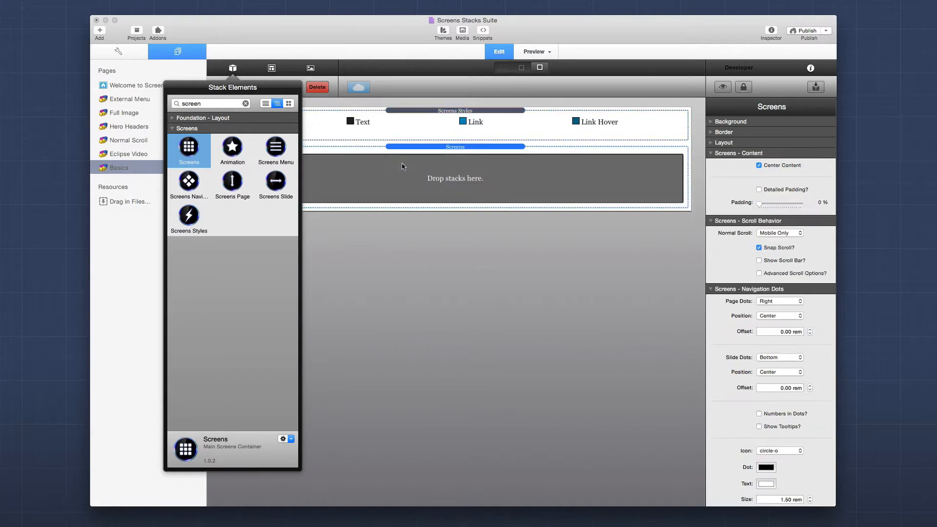
pyautogui.click(425, 150)
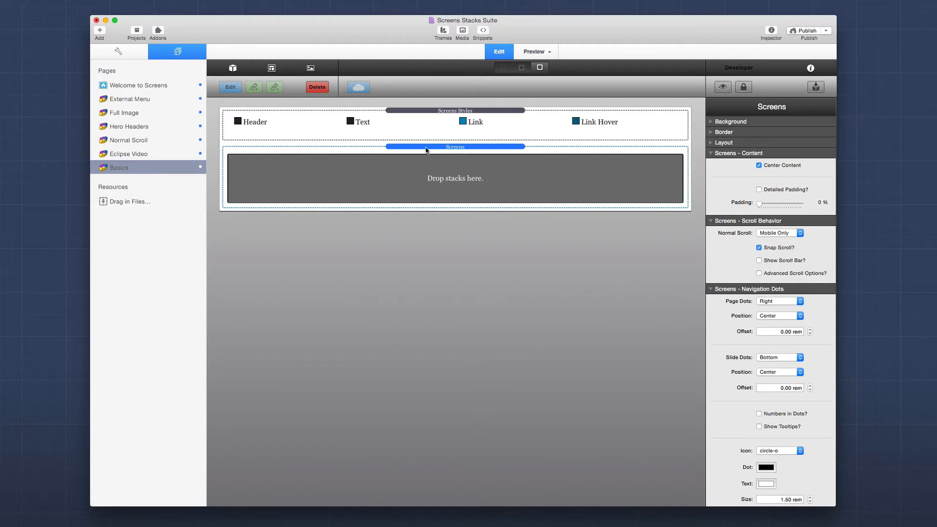
pyautogui.click(232, 68)
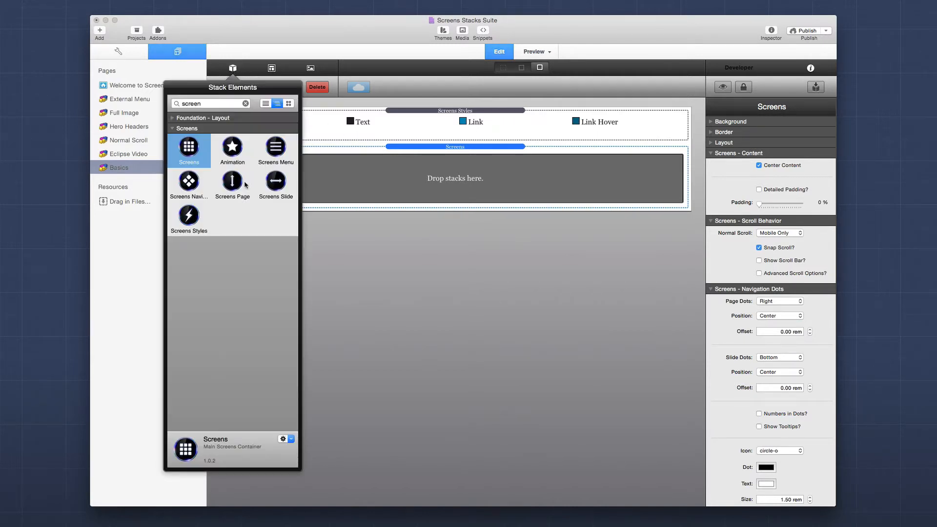
pyautogui.moveTo(233, 181); pyautogui.dragTo(415, 173)
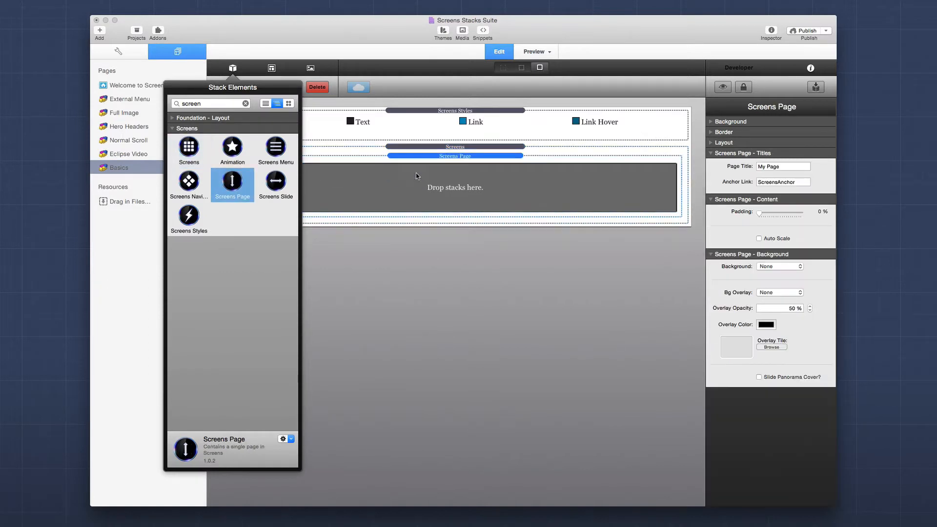
pyautogui.click(428, 158)
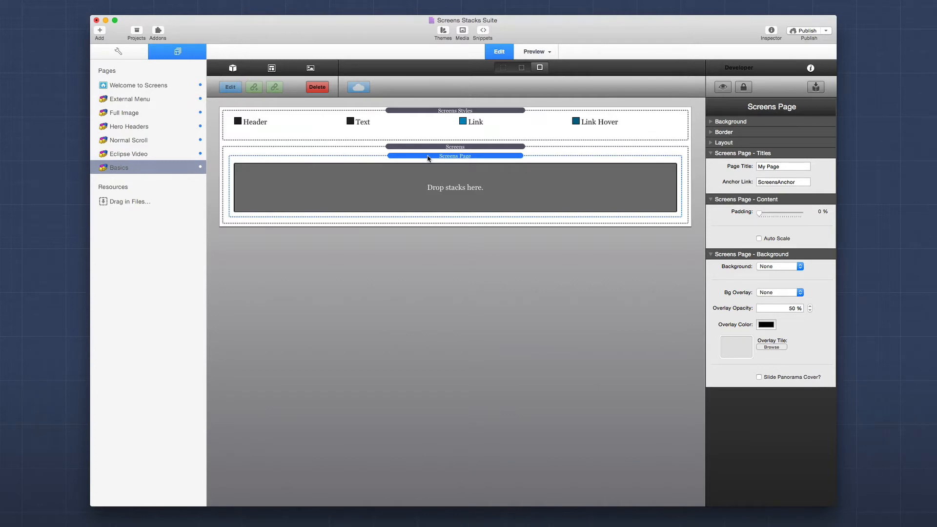
# - Fill the Screens Page with a Welcome header, a Text stack and a 700 x 200 placeholder image
pyautogui.click(233, 69)
pyautogui.moveTo(276, 341); pyautogui.dragTo(454, 187)
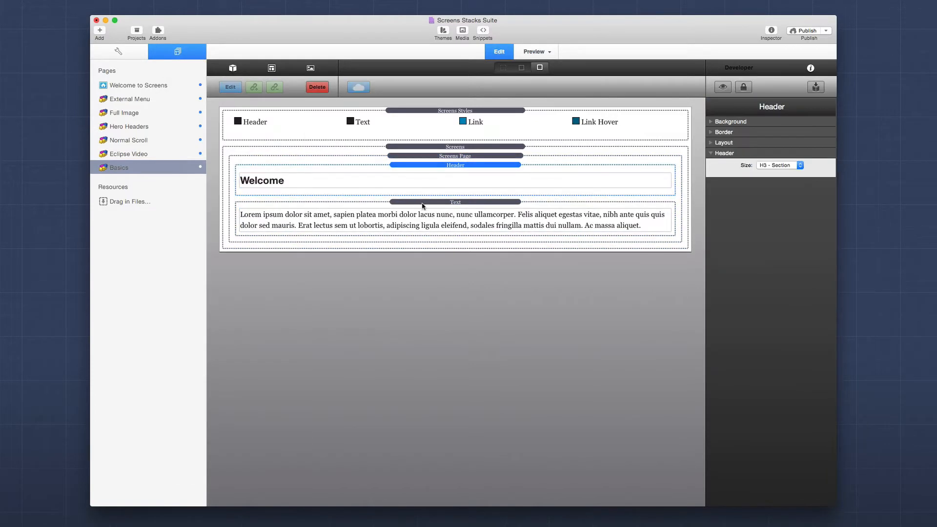
pyautogui.click(233, 68)
pyautogui.moveTo(239, 180); pyautogui.dragTo(454, 240)
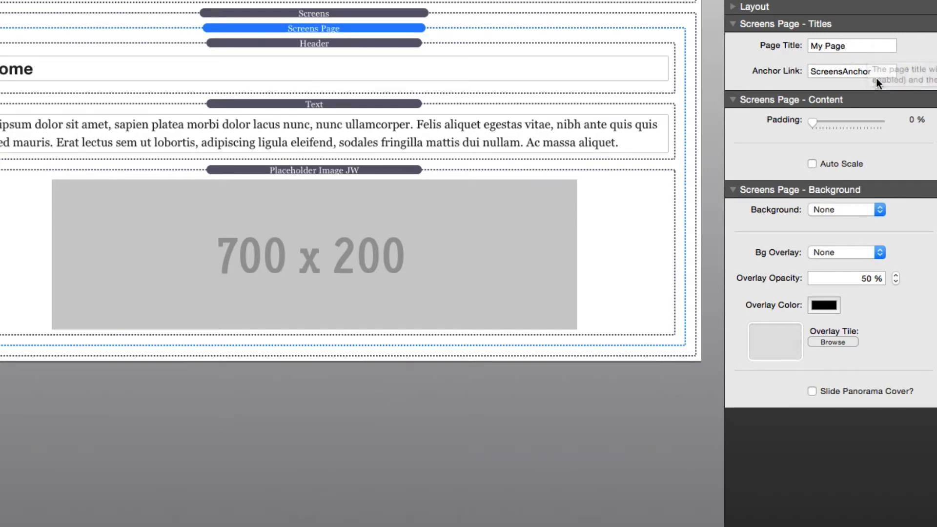
# - Set the first Screens Page's title to Welcome and its anchor link to welcome
pyautogui.doubleClick(857, 46)
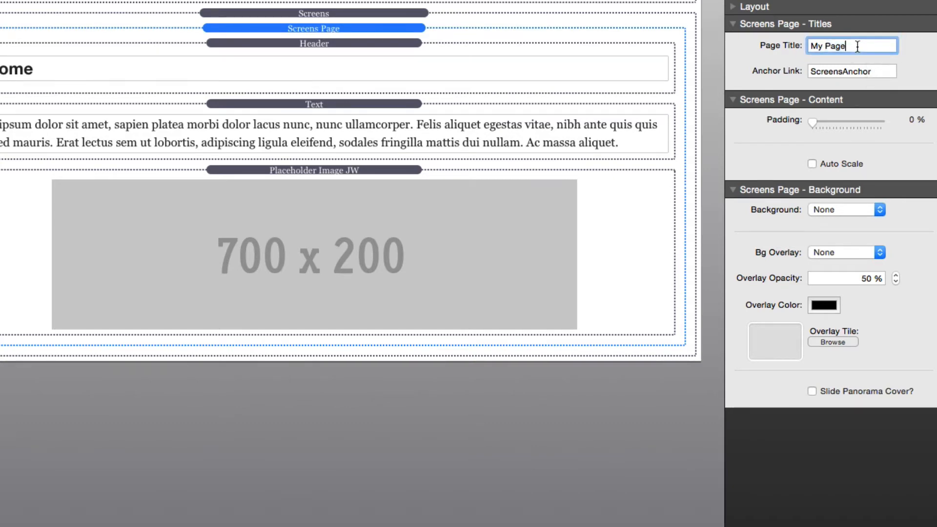
pyautogui.tripleClick(857, 46)
pyautogui.write('Welcome')
pyautogui.press('Tab')
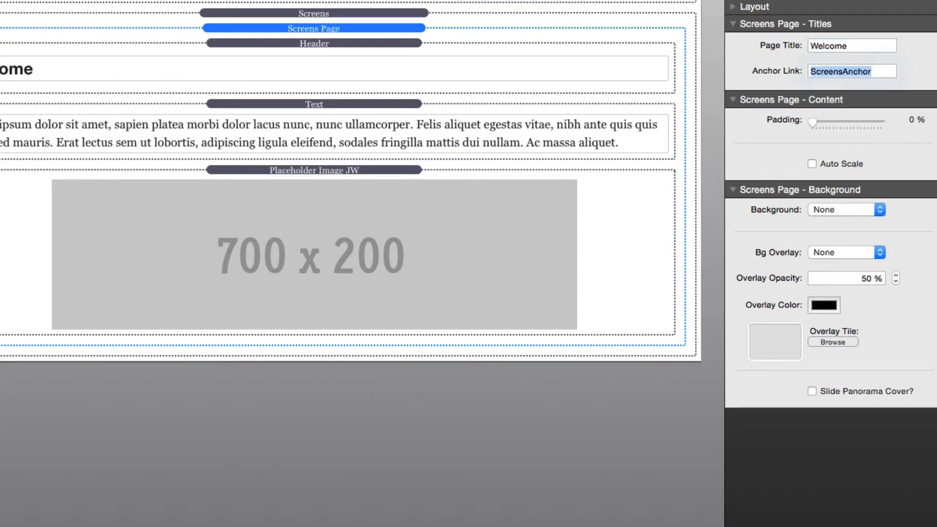
pyautogui.write('welcome')
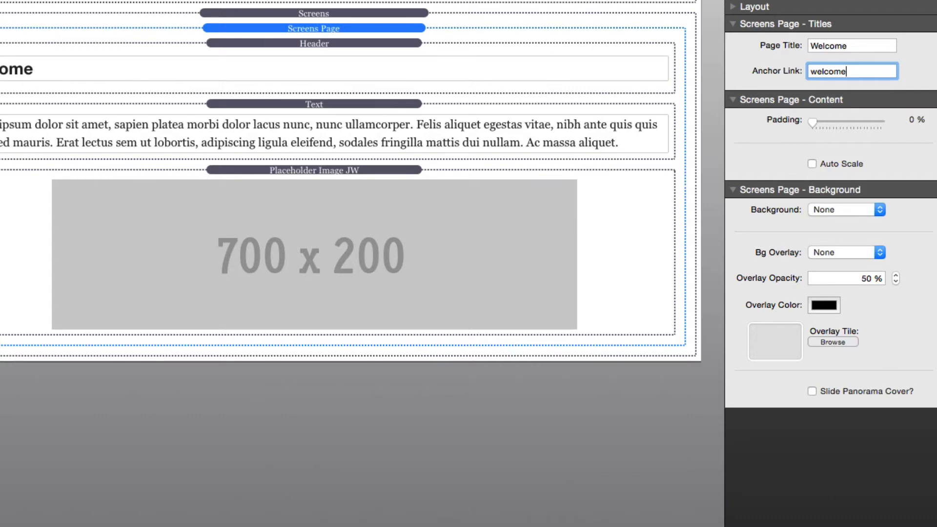
pyautogui.press('Tab')
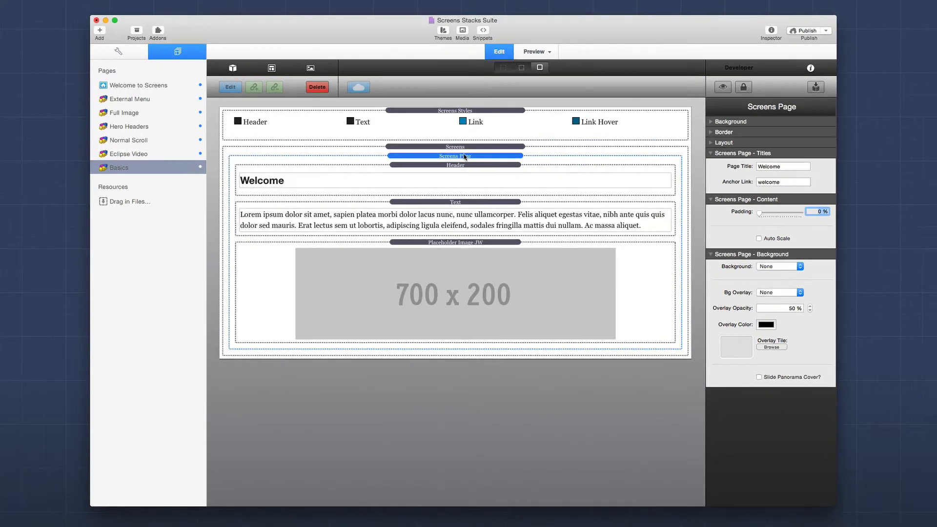
pyautogui.click(401, 97)
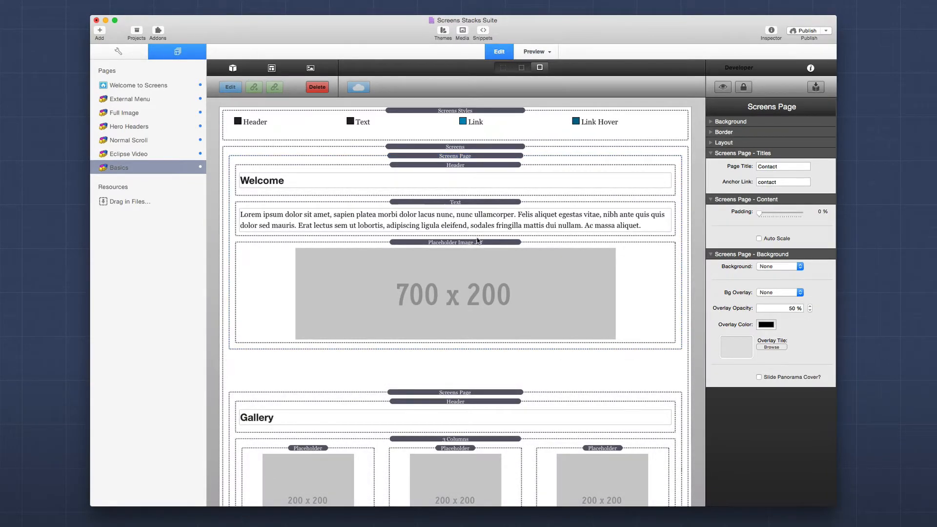
# - Look through the stacked Screens Pages in the editor, and preview the scrolling between Welcome, Gallery, About Us and Contact Us
pyautogui.scroll(-5, 478, 240)
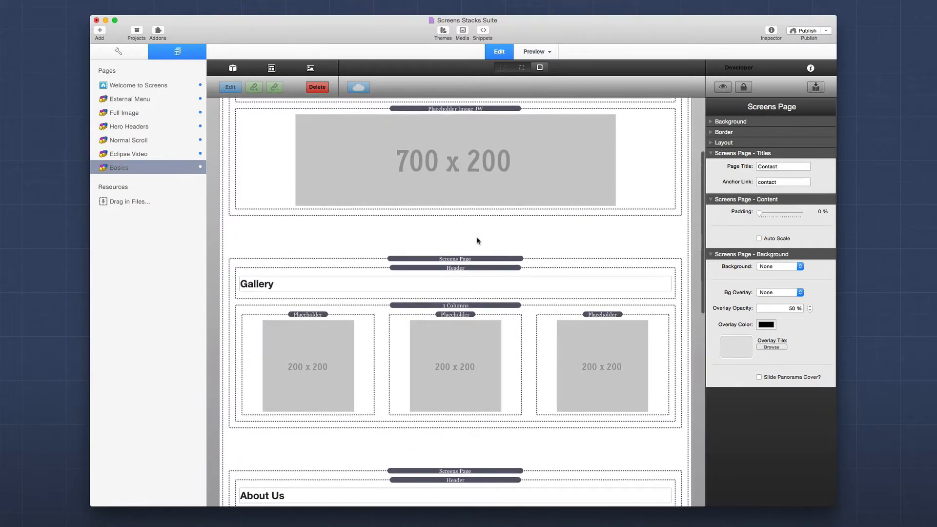
pyautogui.scroll(-10, 408, 335)
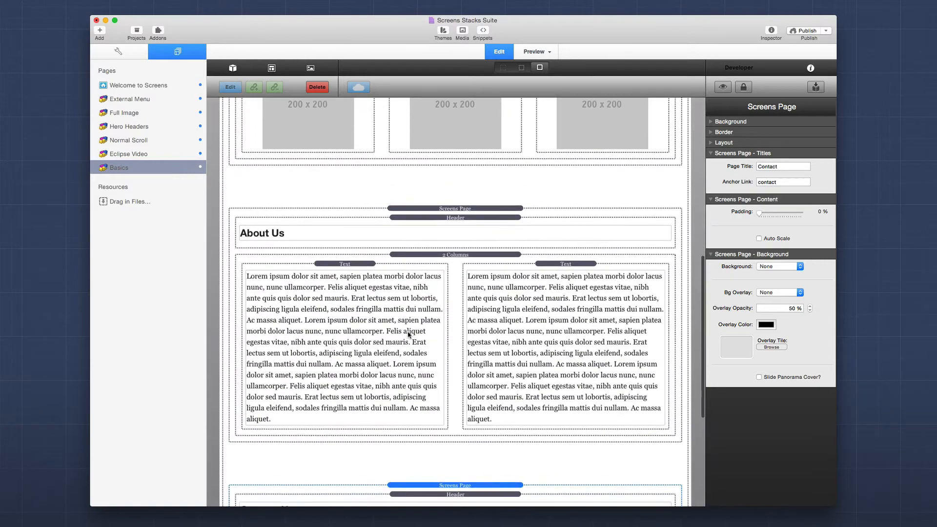
pyautogui.scroll(8, 409, 334)
pyautogui.scroll(6, 409, 335)
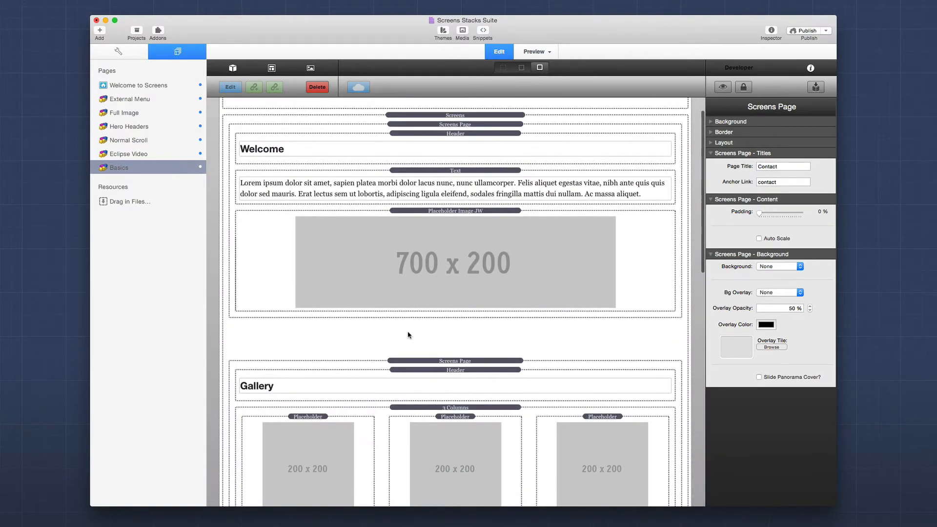
pyautogui.press('super+r')
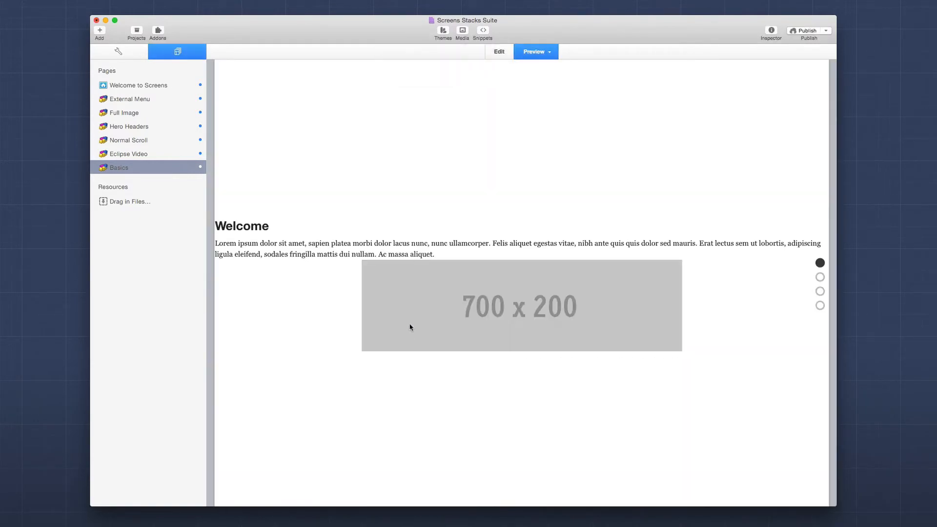
pyautogui.scroll(-2, 413, 319)
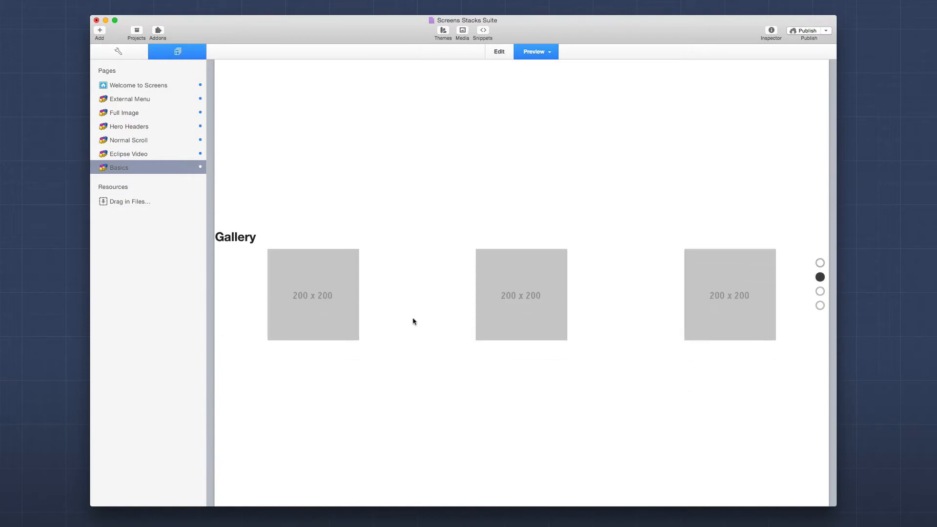
pyautogui.scroll(-2, 413, 321)
pyautogui.scroll(-2, 413, 320)
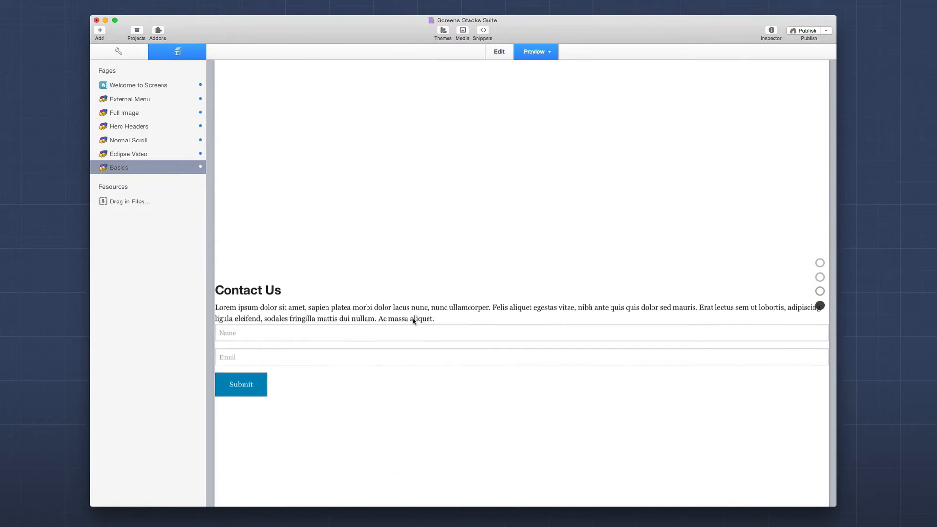
pyautogui.scroll(2, 412, 320)
pyautogui.scroll(3, 413, 321)
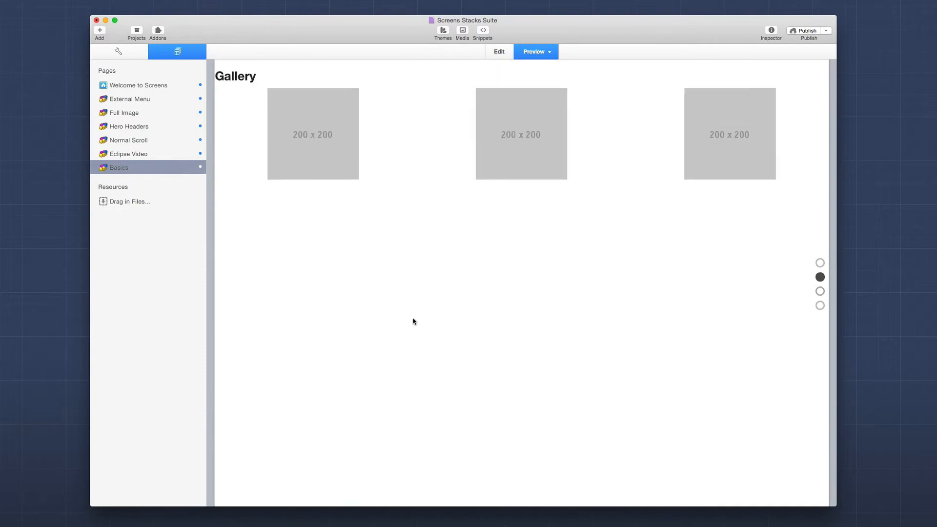
pyautogui.press('super+r')
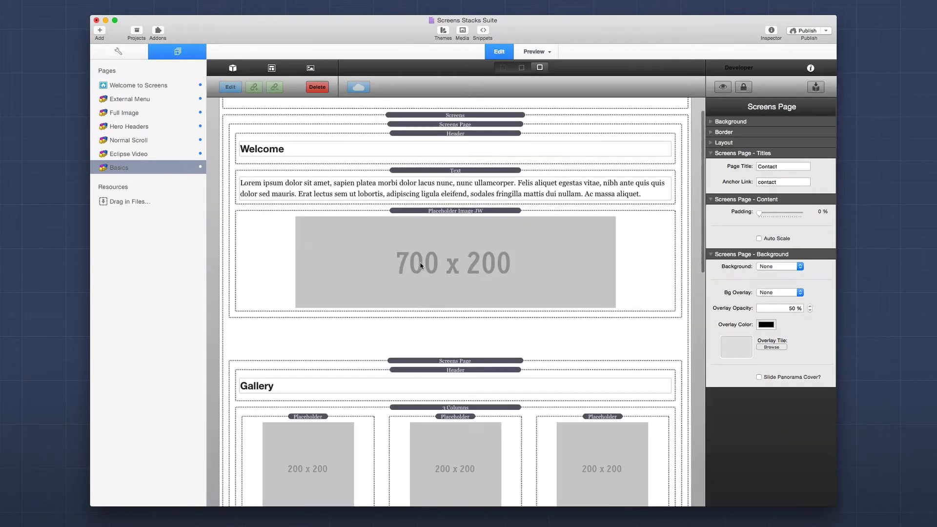
# - Check the page title and anchor link settings of the Welcome and Gallery pages
pyautogui.click(439, 123)
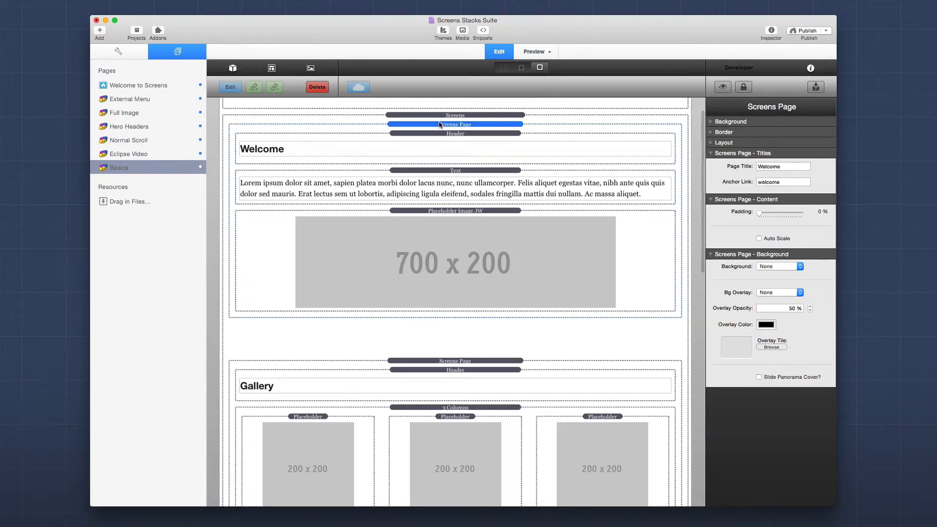
pyautogui.click(490, 362)
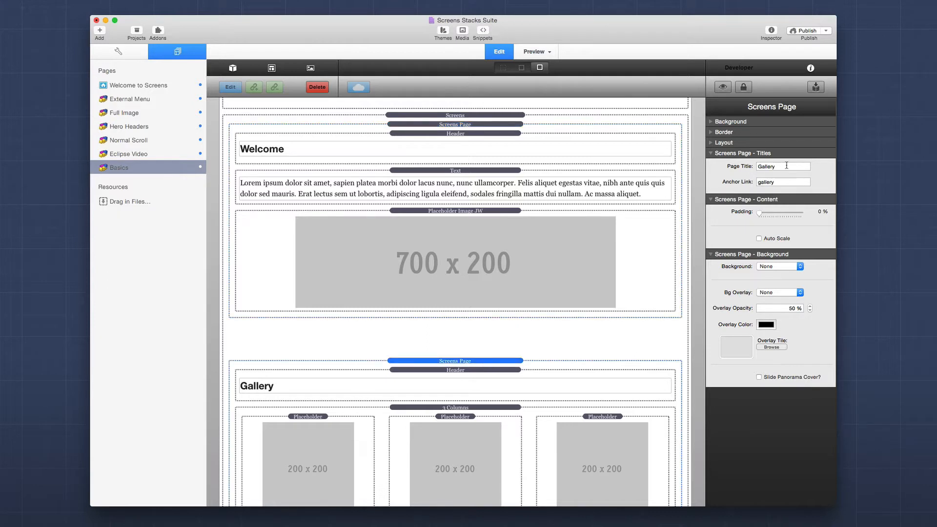
pyautogui.moveTo(782, 183)
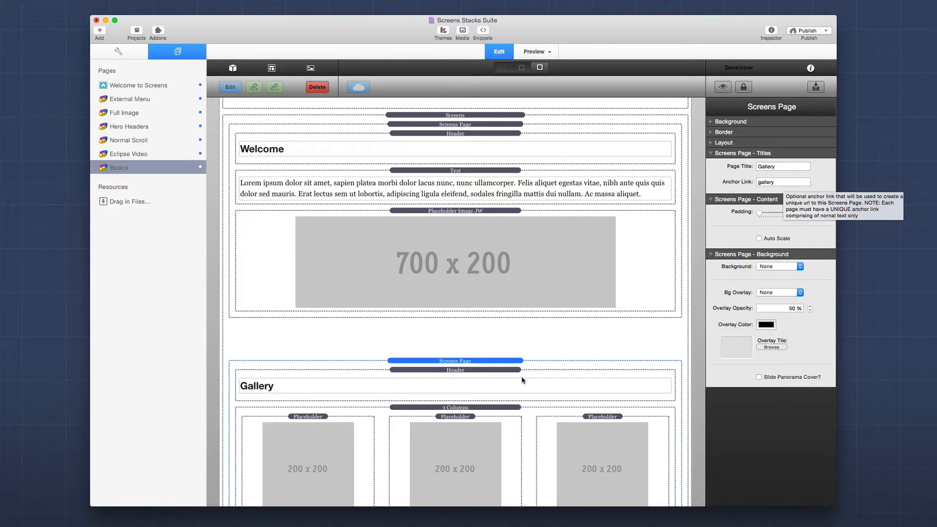
# - Change the page title of the Screens Page headed About Us to About Us
pyautogui.scroll(-5, 521, 379)
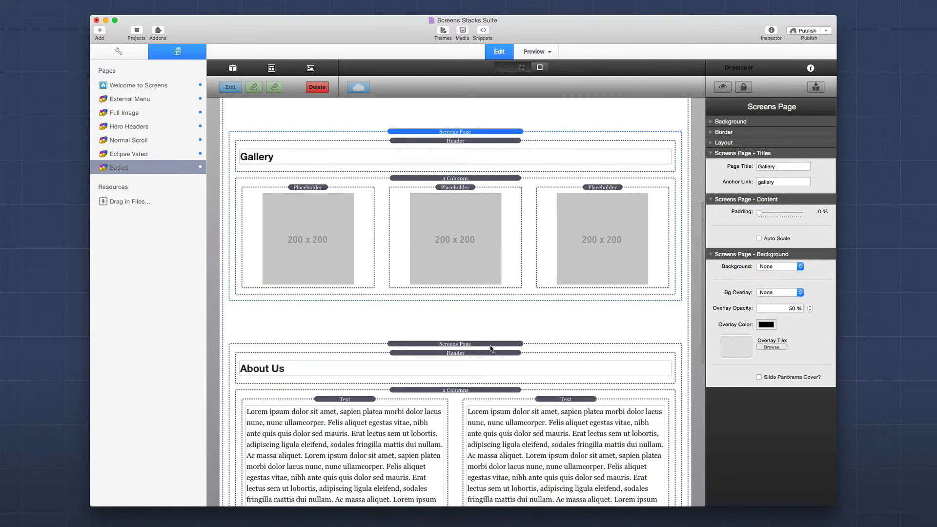
pyautogui.click(490, 345)
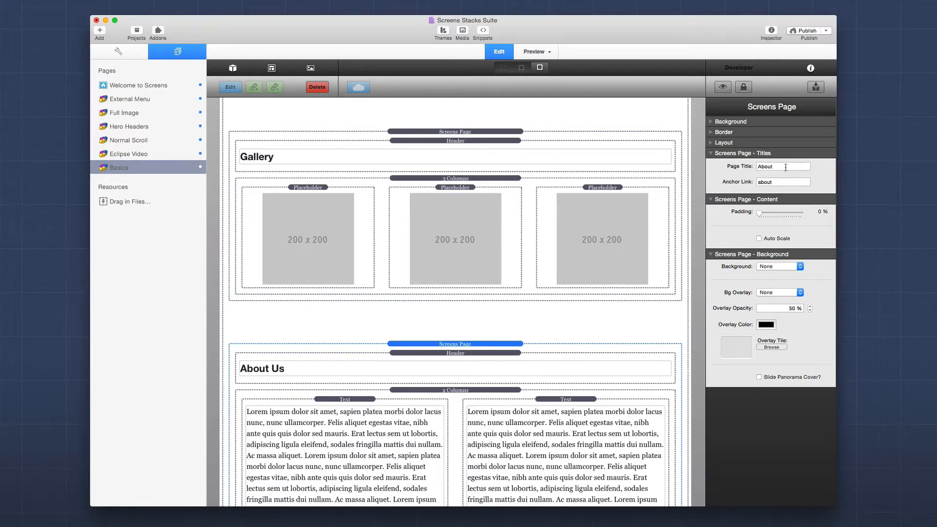
pyautogui.click(785, 167)
pyautogui.write('Us')
pyautogui.press('Tab')
# - Change the page title of the Screens Page headed Contact Us to Contact Us, and return to the Welcome page
pyautogui.scroll(-5, 477, 411)
pyautogui.scroll(-1, 477, 411)
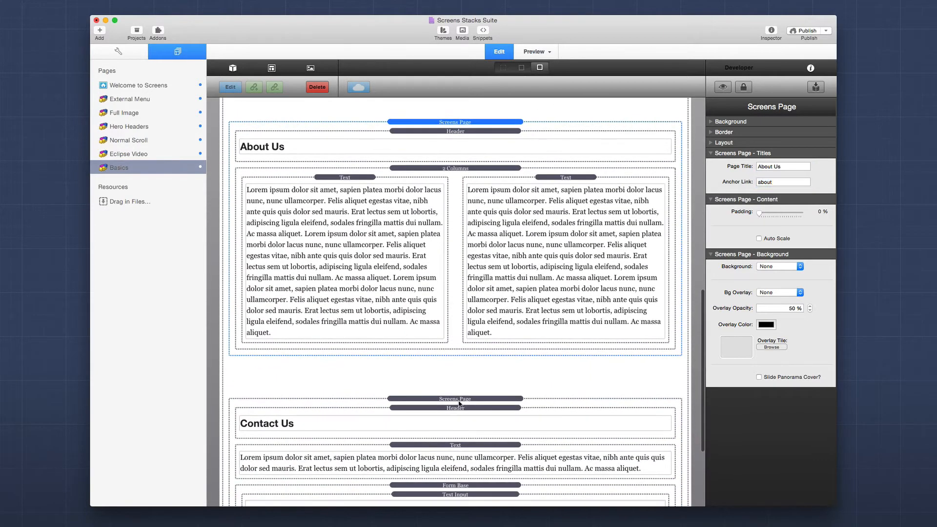
pyautogui.click(459, 403)
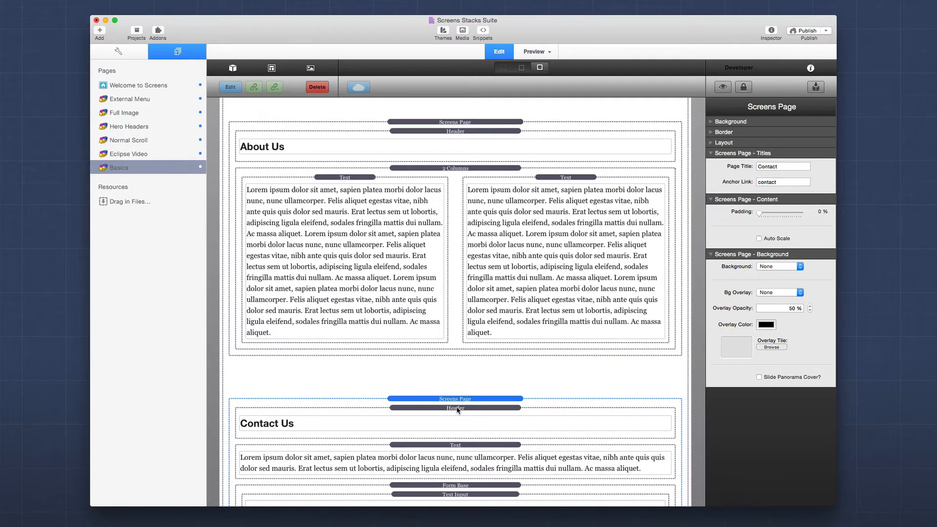
pyautogui.click(784, 167)
pyautogui.write('Us')
pyautogui.press('Tab')
pyautogui.click(471, 399)
pyautogui.scroll(8, 471, 400)
pyautogui.scroll(8, 471, 399)
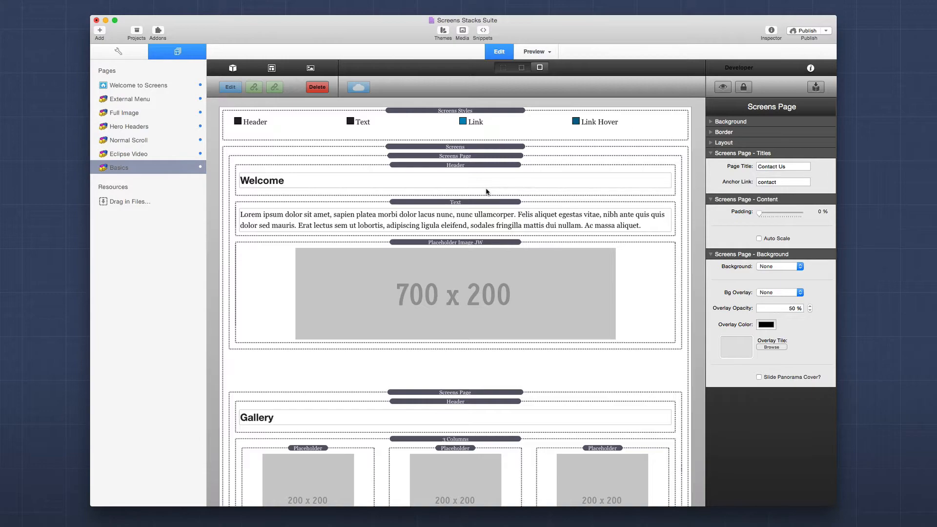
# - Give the Screens Page headed Welcome a Gradient background
pyautogui.click(470, 157)
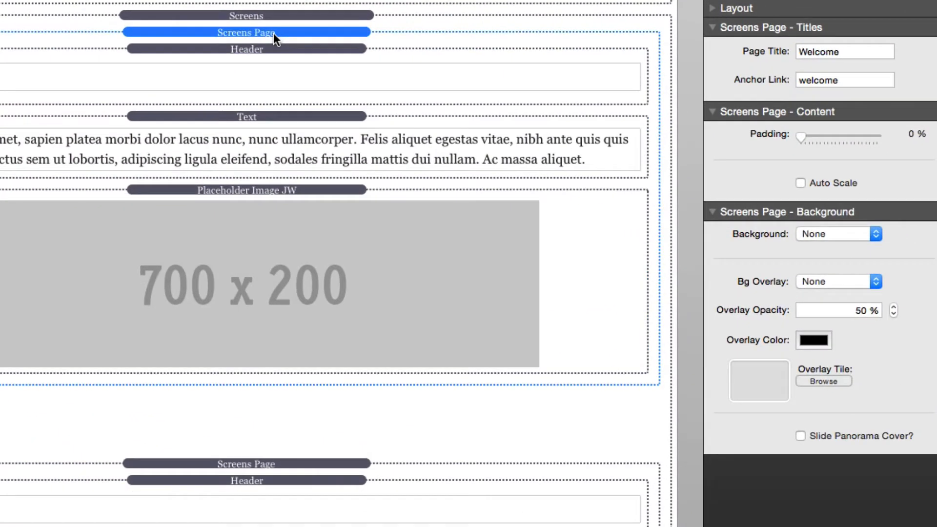
pyautogui.click(820, 232)
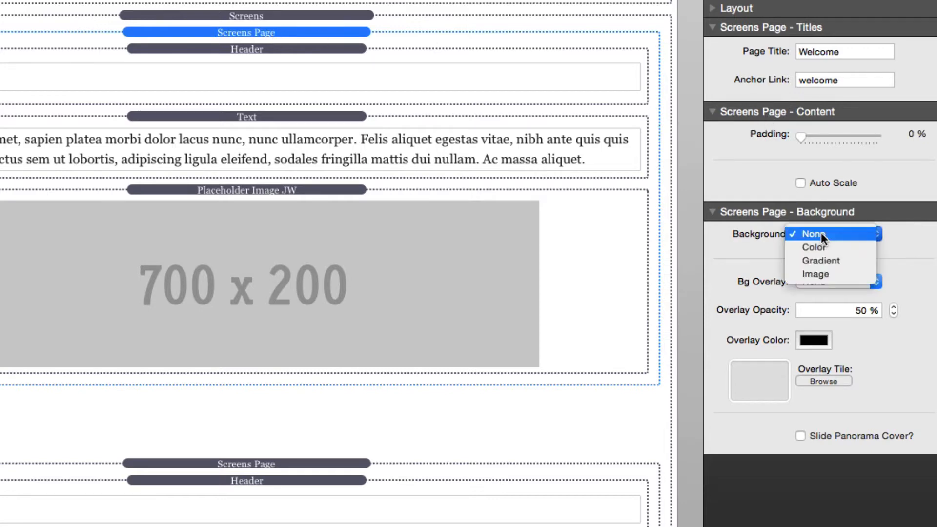
pyautogui.click(859, 248)
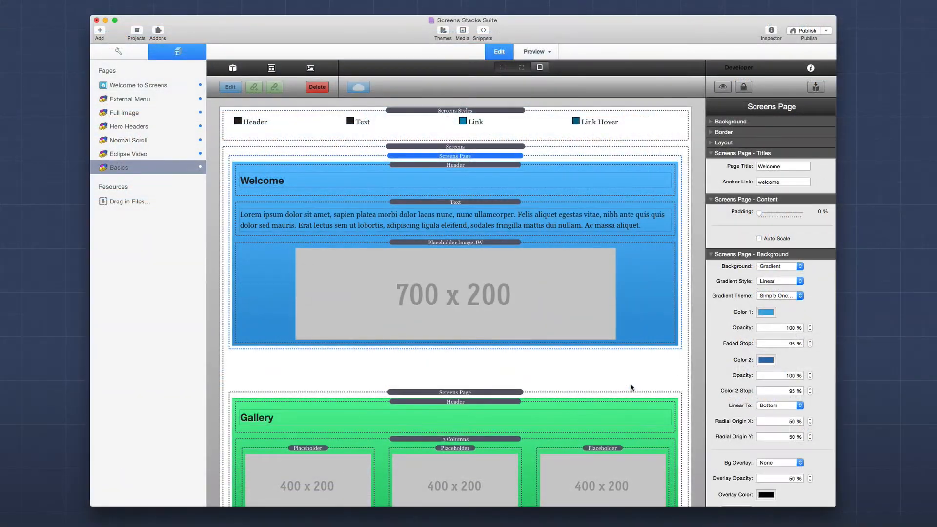
# - Review the gradient backgrounds down the stacked pages, and check the background type and gradient theme choices of the Welcome page
pyautogui.scroll(-10, 631, 387)
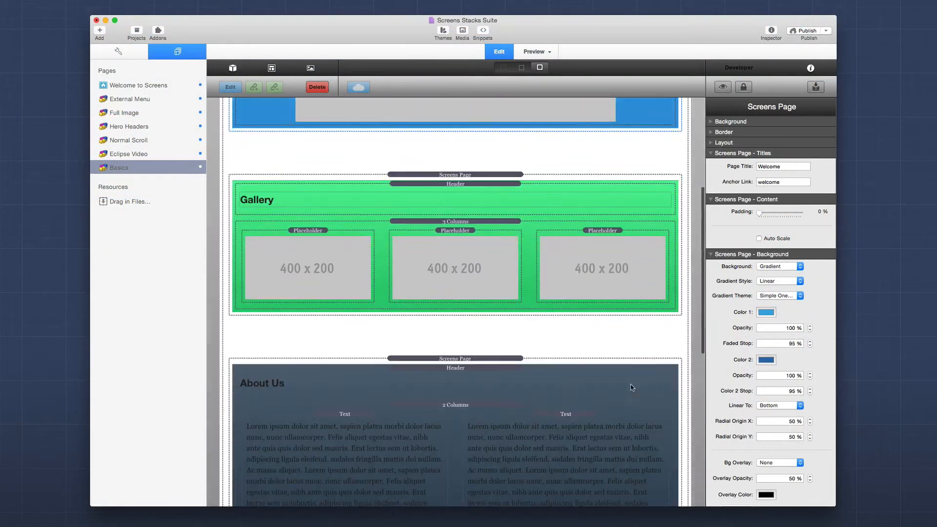
pyautogui.scroll(-6, 631, 387)
pyautogui.scroll(15, 631, 387)
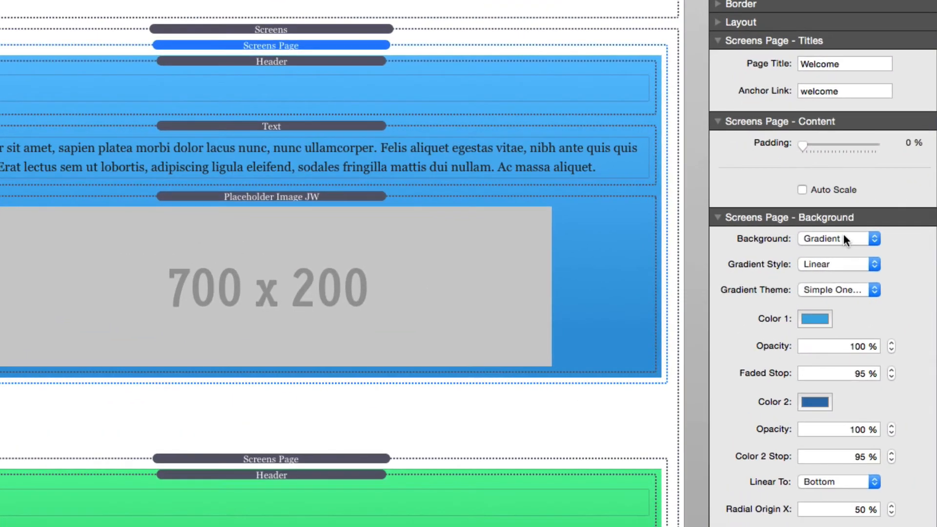
pyautogui.click(788, 265)
pyautogui.click(848, 239)
pyautogui.click(830, 292)
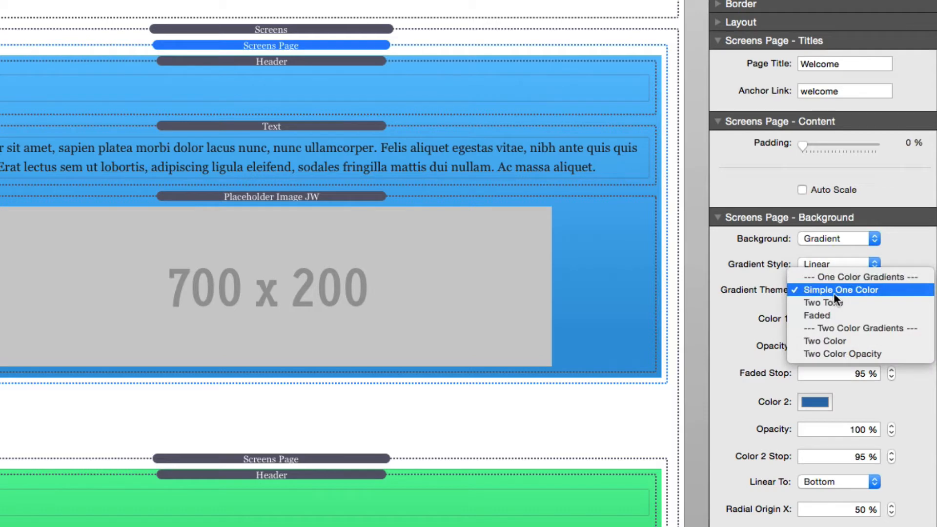
pyautogui.click(861, 289)
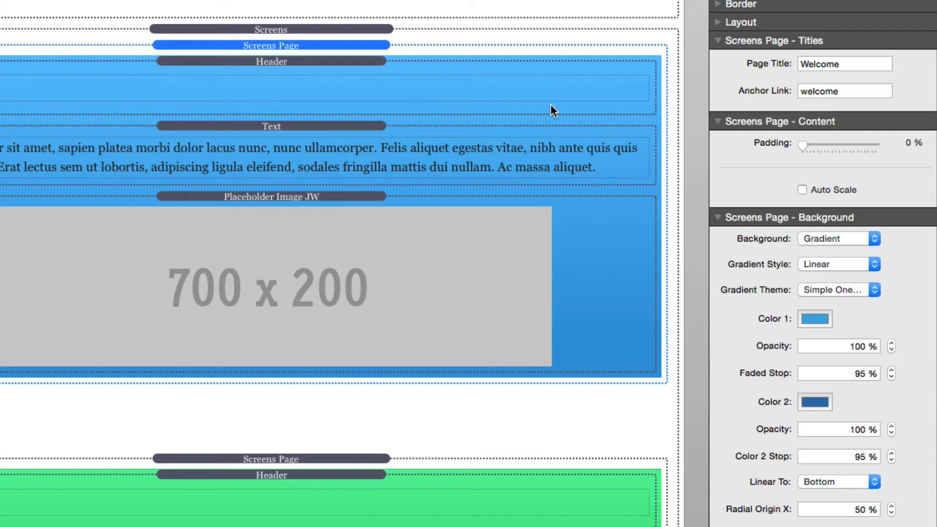
# - Preview the site with its gradient backgrounds from Welcome through Contact Us, and return to the editor
pyautogui.press('super+r')
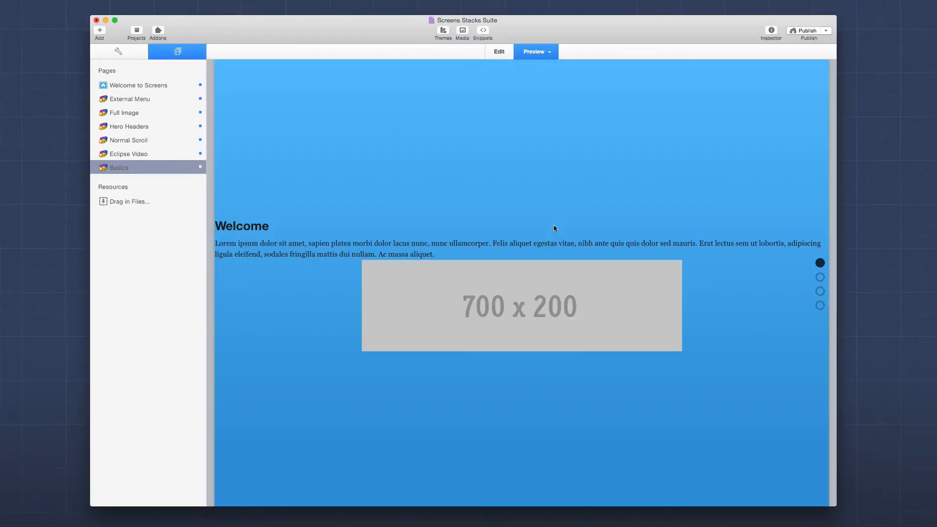
pyautogui.scroll(-2, 553, 227)
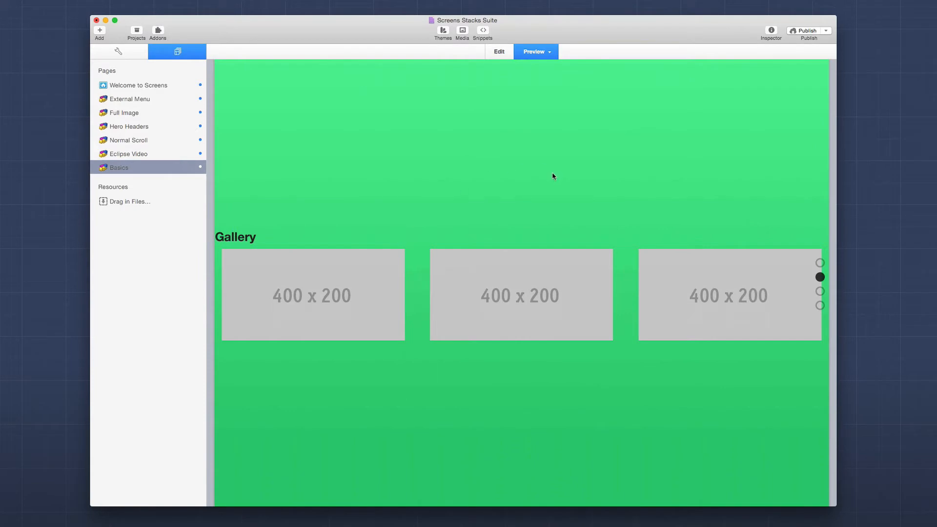
pyautogui.scroll(-2, 554, 176)
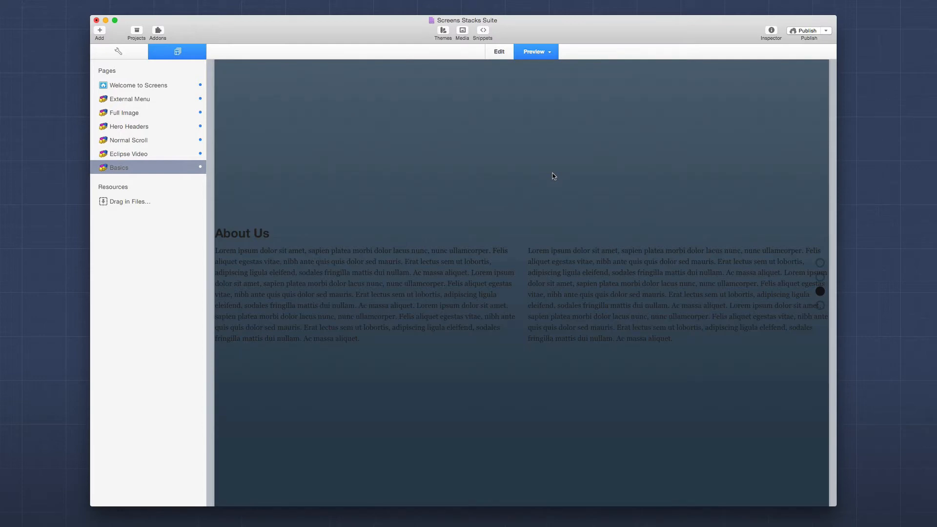
pyautogui.scroll(-2, 553, 177)
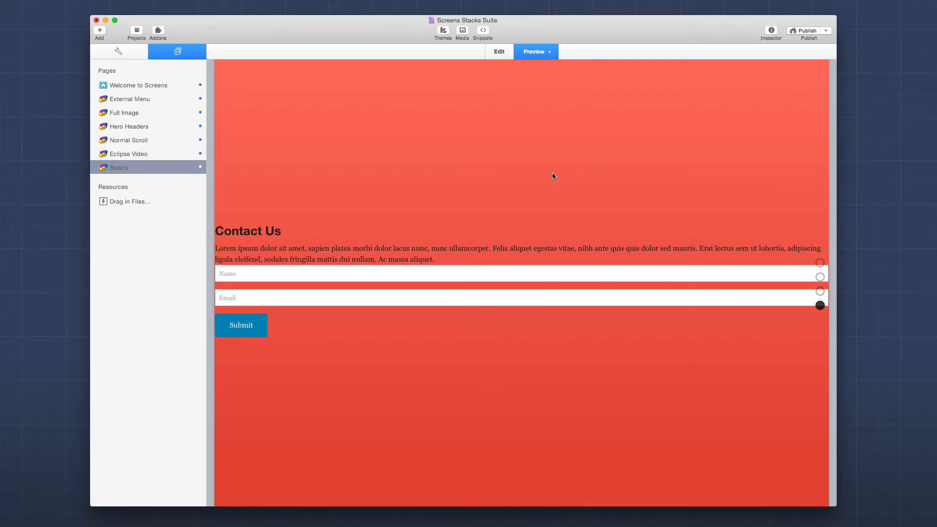
pyautogui.scroll(2, 553, 177)
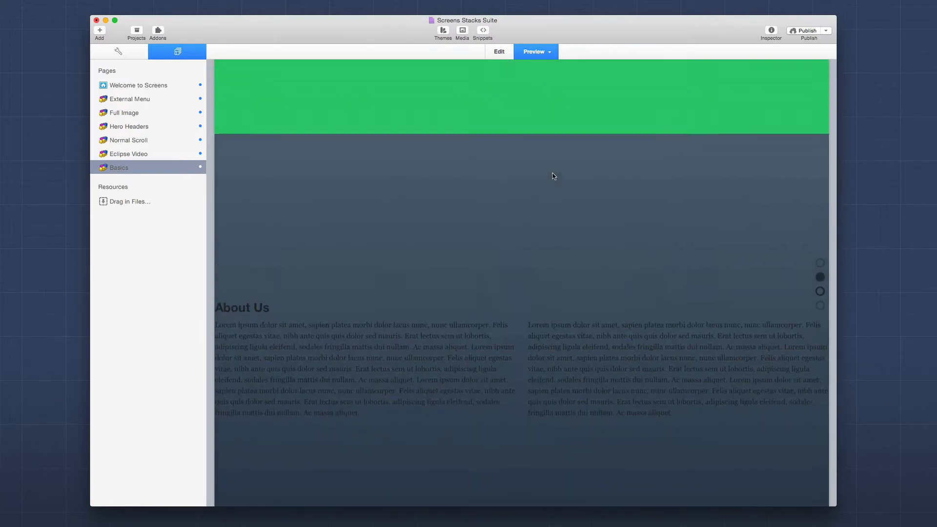
pyautogui.scroll(2, 554, 176)
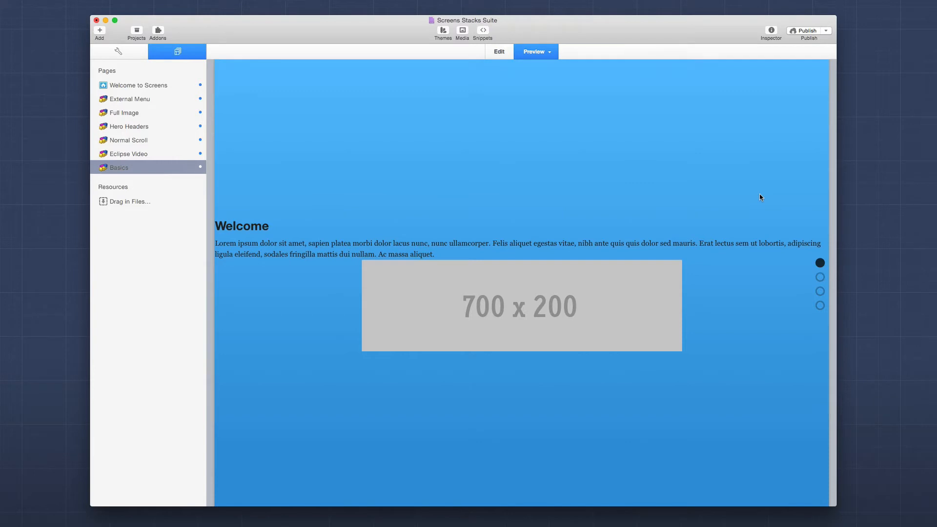
pyautogui.press('super+r')
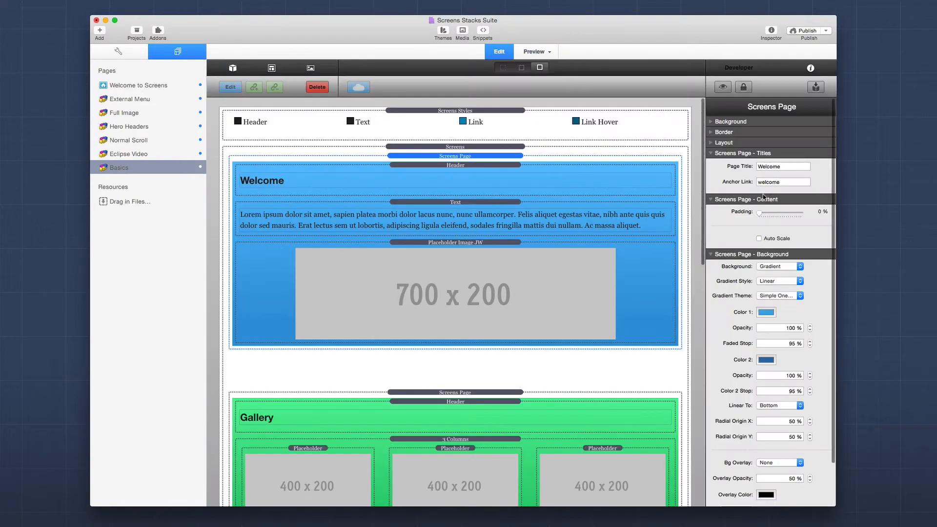
# - Set the Header color in the Screens Styles stack to #F1F1F1
pyautogui.click(510, 120)
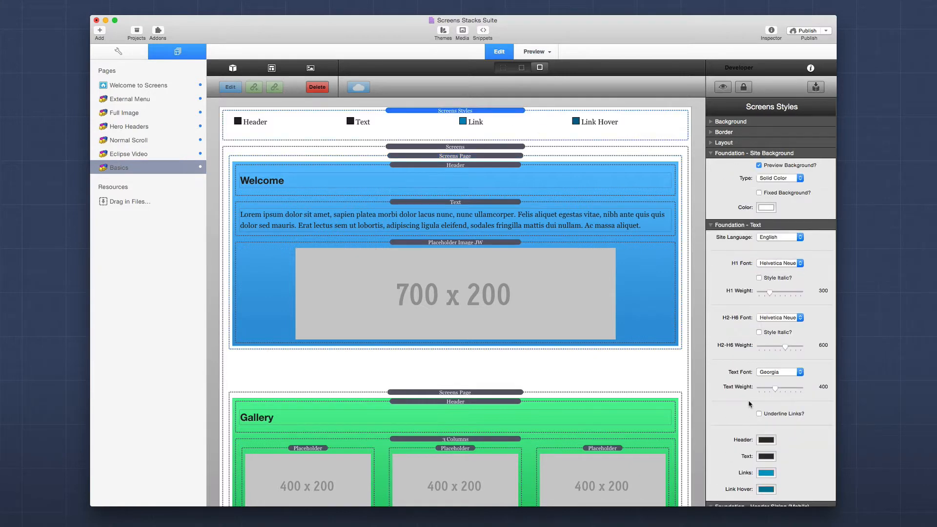
pyautogui.click(766, 441)
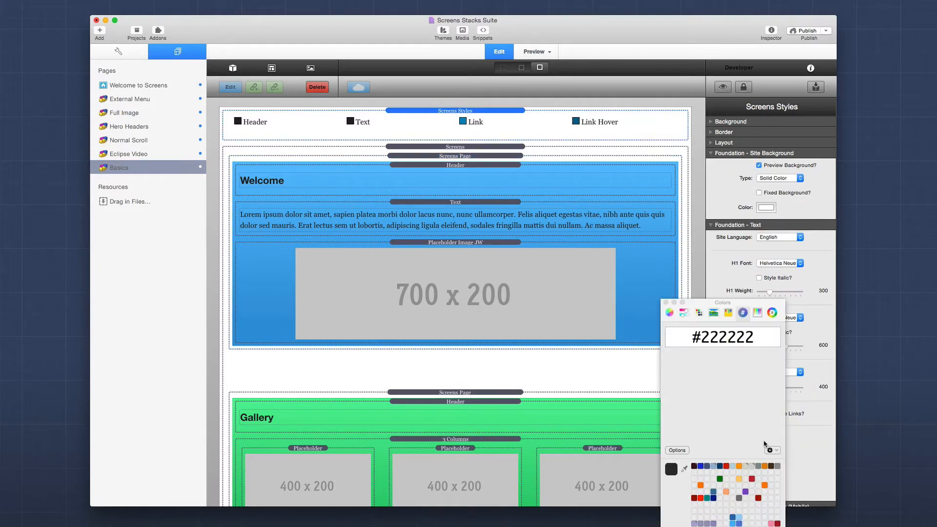
pyautogui.doubleClick(721, 336)
pyautogui.write('f1f1f1')
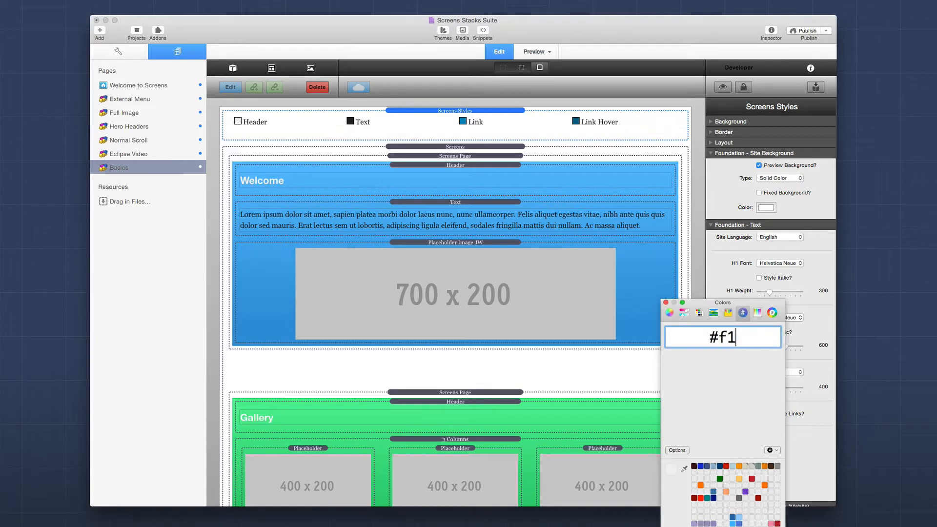
pyautogui.press('Return')
pyautogui.click(666, 303)
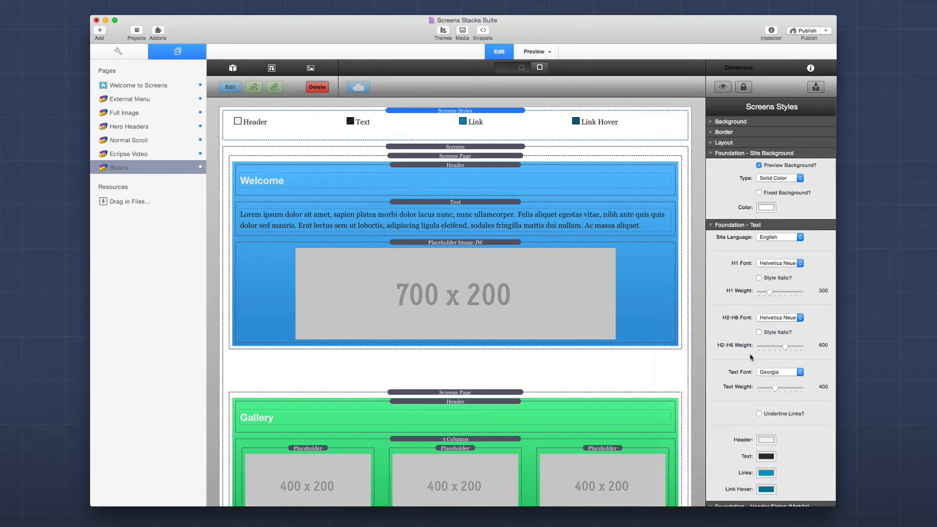
# - Set the Text color in the Screens Styles stack to #F1F1F1
pyautogui.click(765, 458)
pyautogui.click(722, 341)
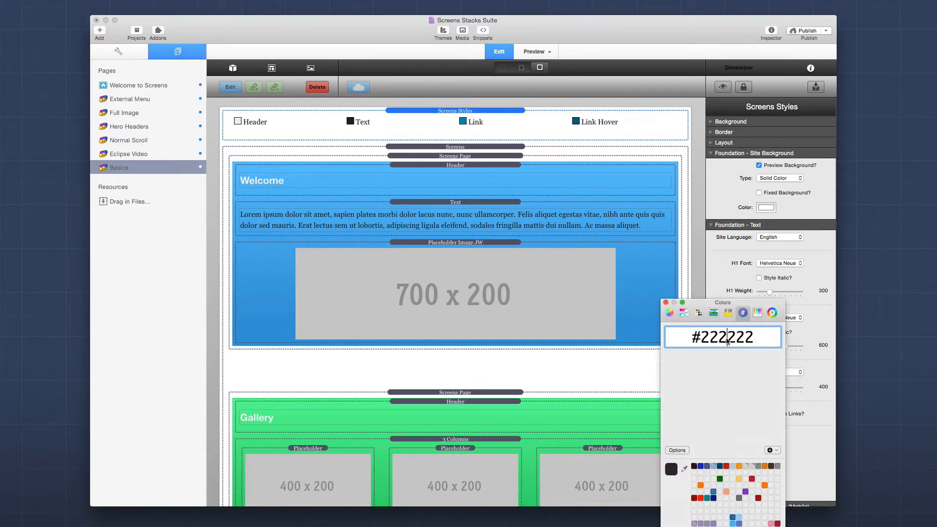
pyautogui.doubleClick(720, 336)
pyautogui.write('d')
pyautogui.press('BackSpace')
pyautogui.write('f2')
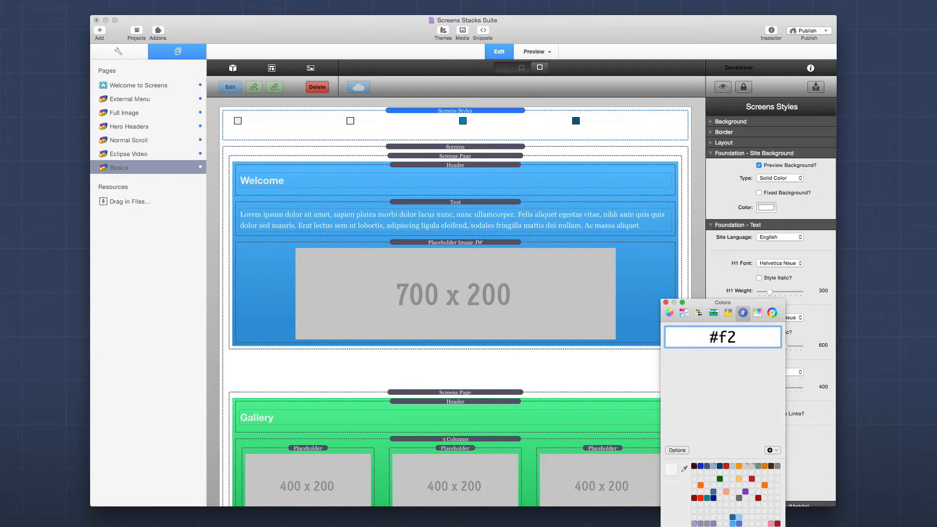
pyautogui.press('BackSpace')
pyautogui.write('1f1f1')
pyautogui.press('Return')
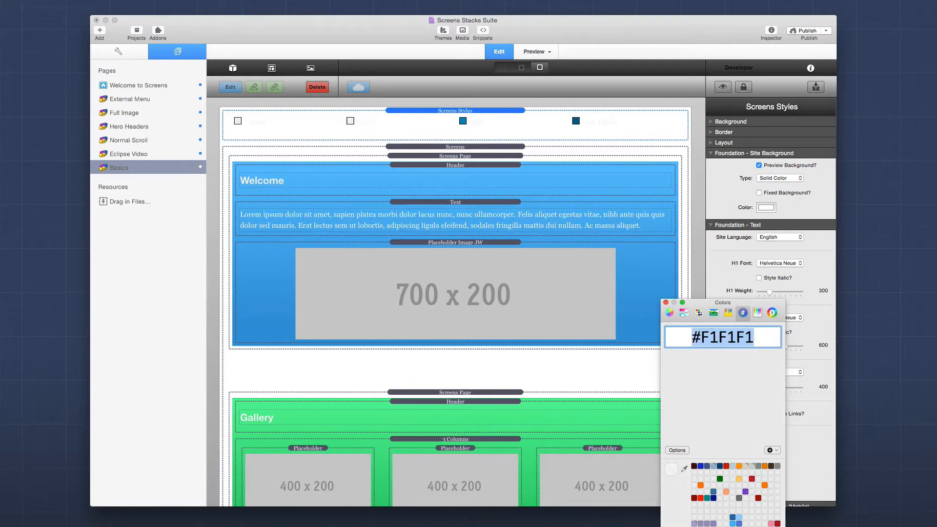
pyautogui.click(666, 303)
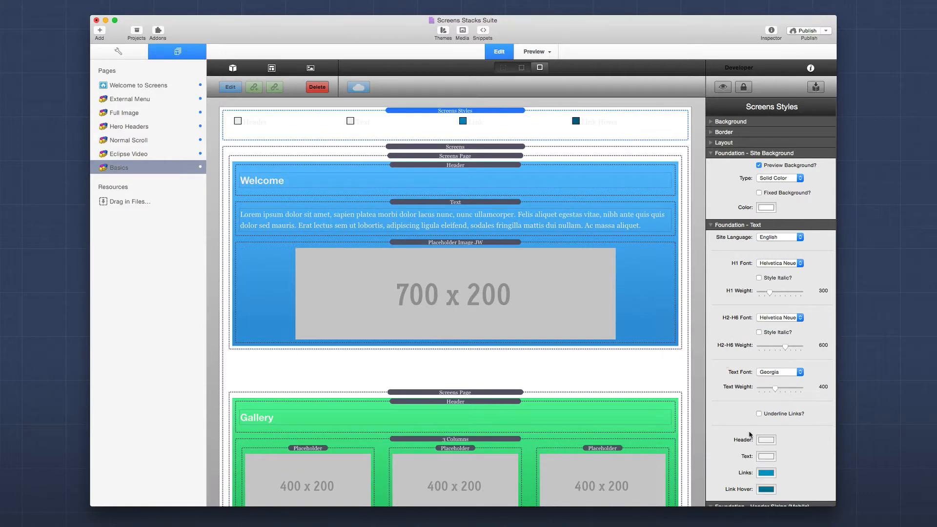
# - Set the H3 size under the Tablet+ header sizing of Screens Styles to 2.50 rem
pyautogui.scroll(-8, 751, 434)
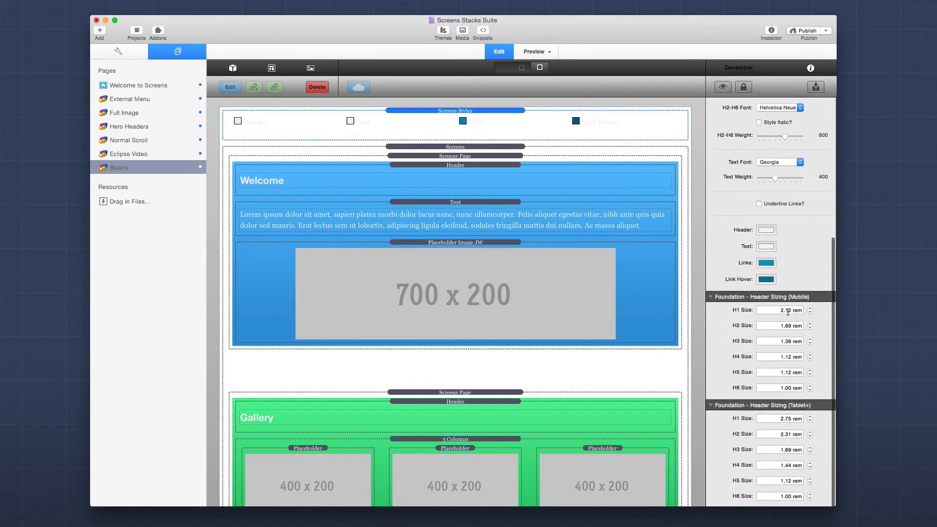
pyautogui.doubleClick(778, 310)
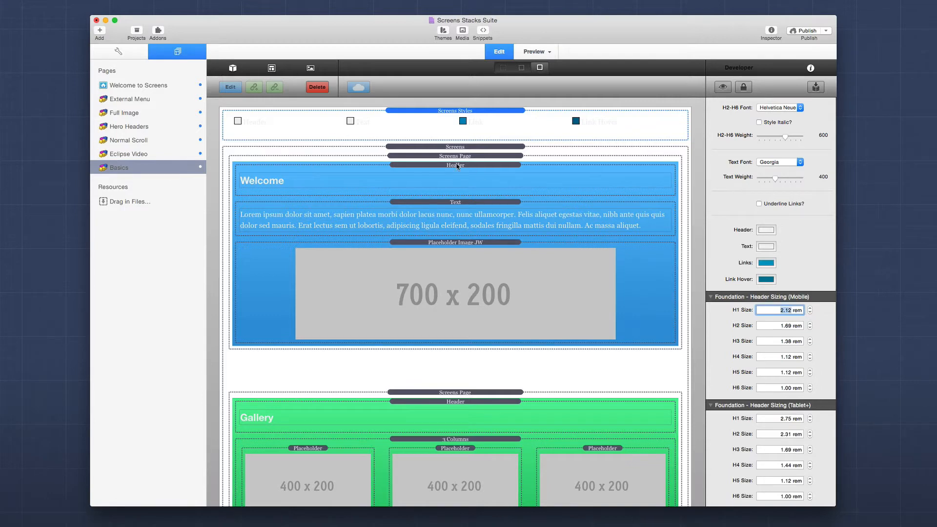
pyautogui.doubleClick(775, 342)
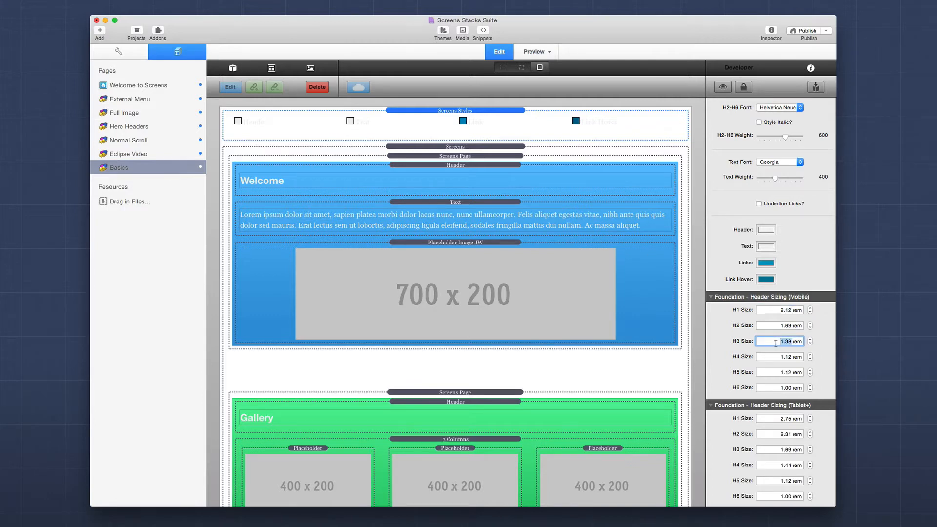
pyautogui.click(778, 450)
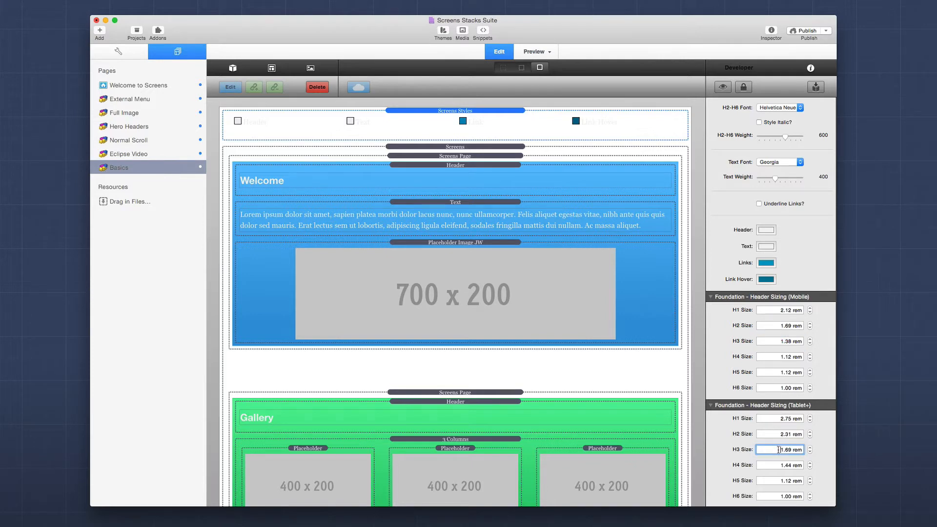
pyautogui.doubleClick(777, 450)
pyautogui.write('2.56')
pyautogui.press('BackSpace')
pyautogui.write('0')
pyautogui.press('Tab')
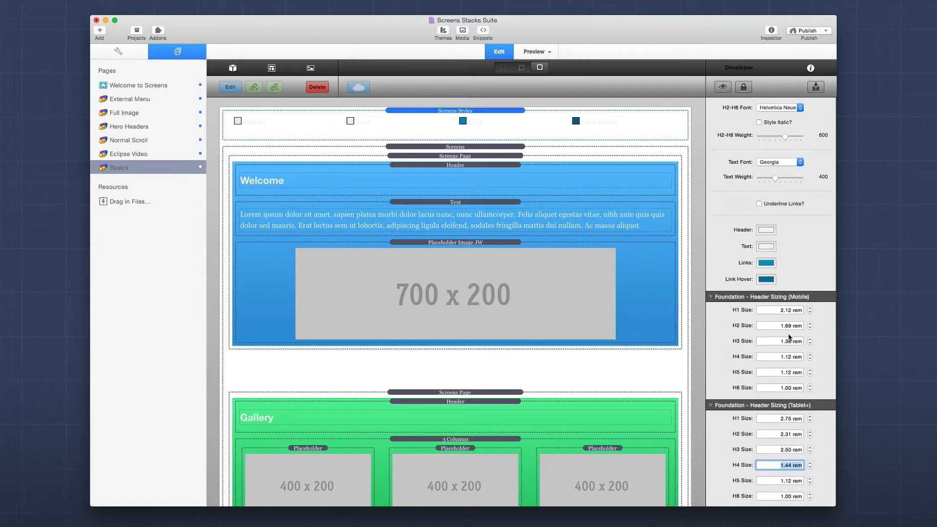
# - Set the H3 size under the Mobile header sizing of Screens Styles to 2 rem
pyautogui.doubleClick(779, 341)
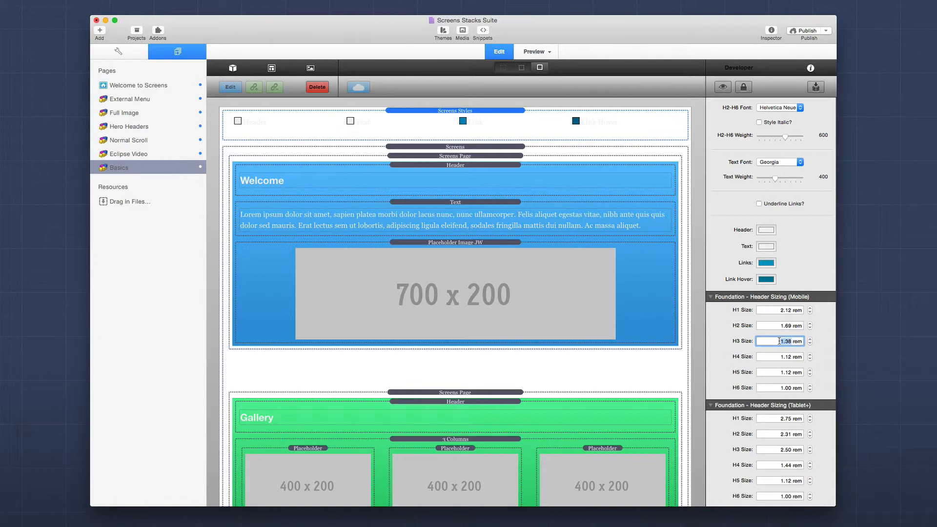
pyautogui.write('2')
pyautogui.press('Tab')
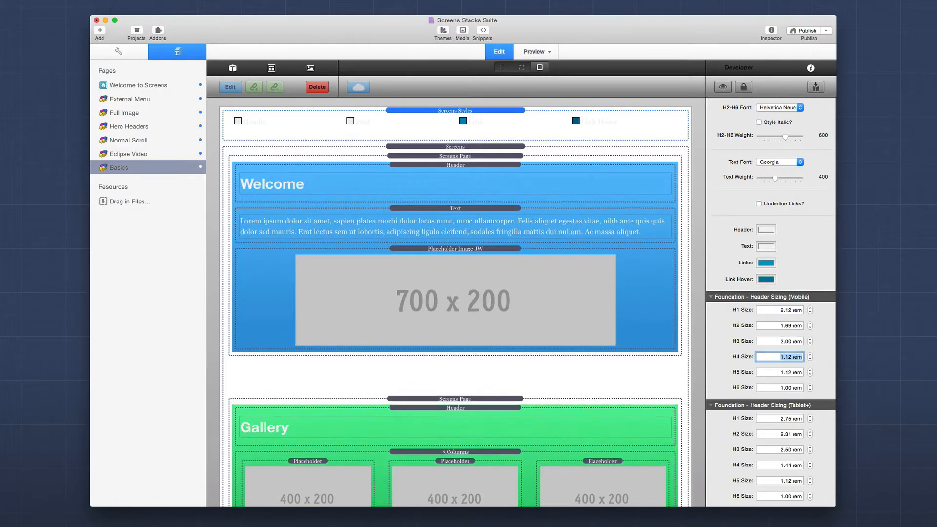
# - Select the Welcome page's Text stack, and preview the restyled headers and text by scrolling through the pages
pyautogui.click(453, 209)
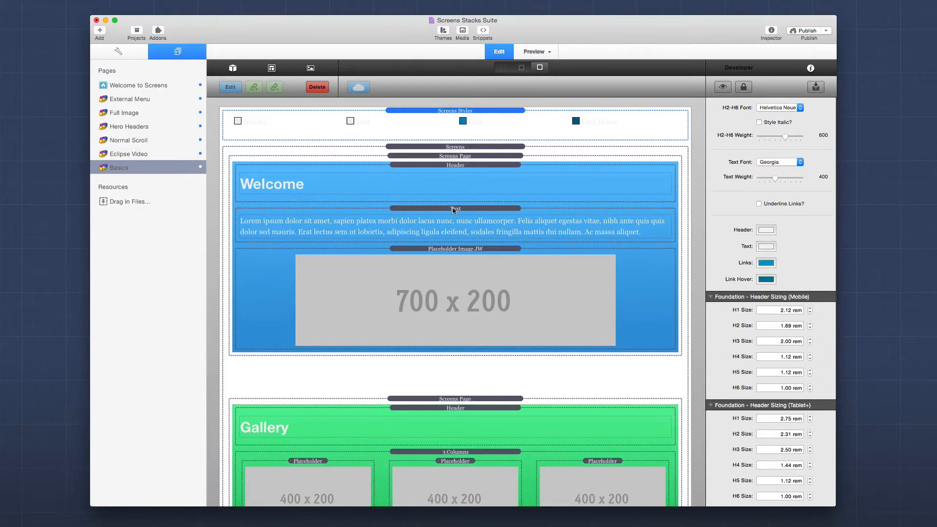
pyautogui.click(453, 210)
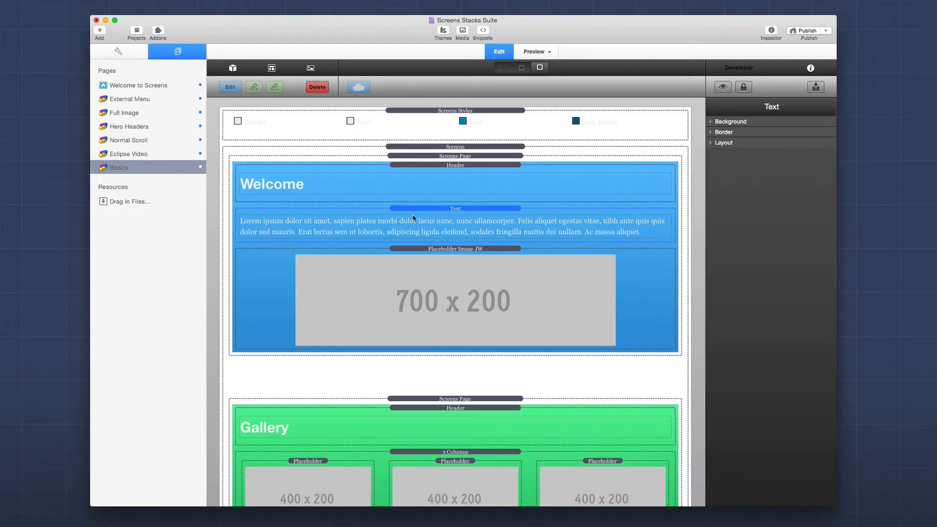
pyautogui.press('super+r')
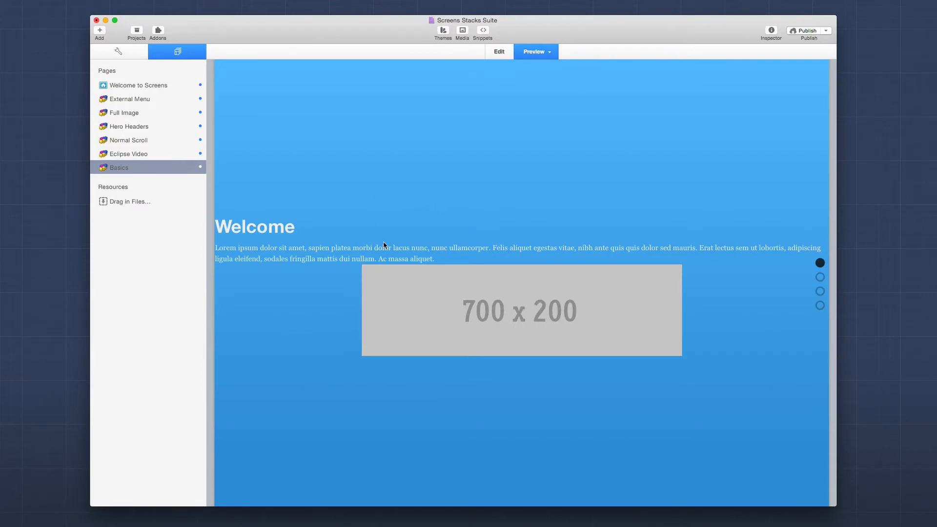
pyautogui.scroll(-2, 385, 245)
pyautogui.scroll(-2, 384, 244)
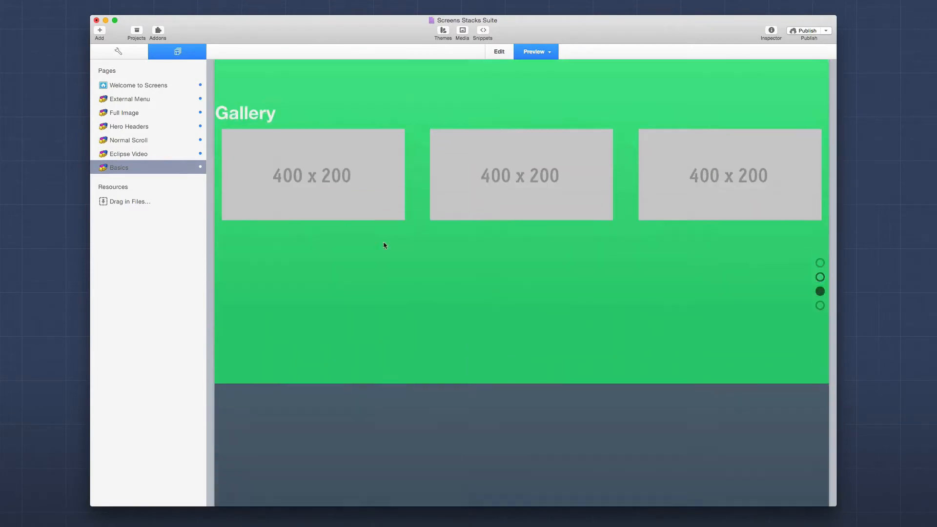
pyautogui.scroll(-2, 385, 245)
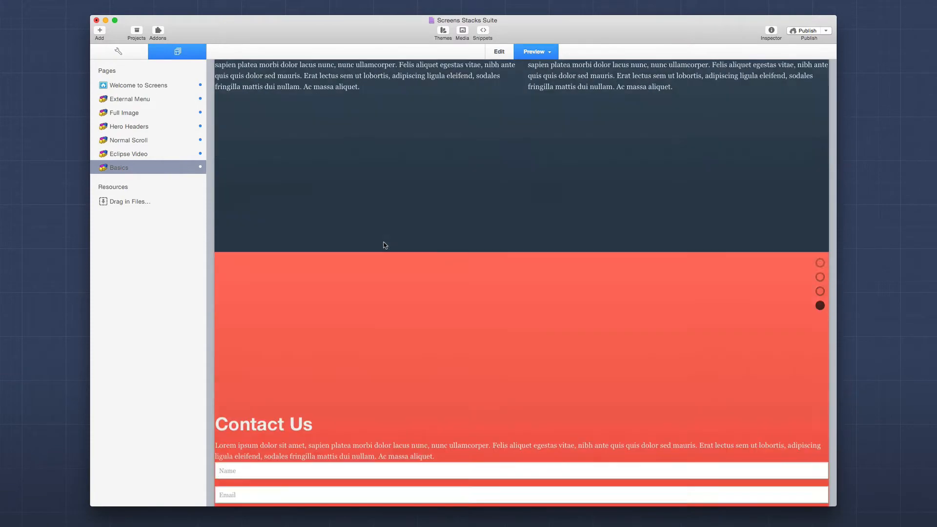
pyautogui.scroll(2, 385, 245)
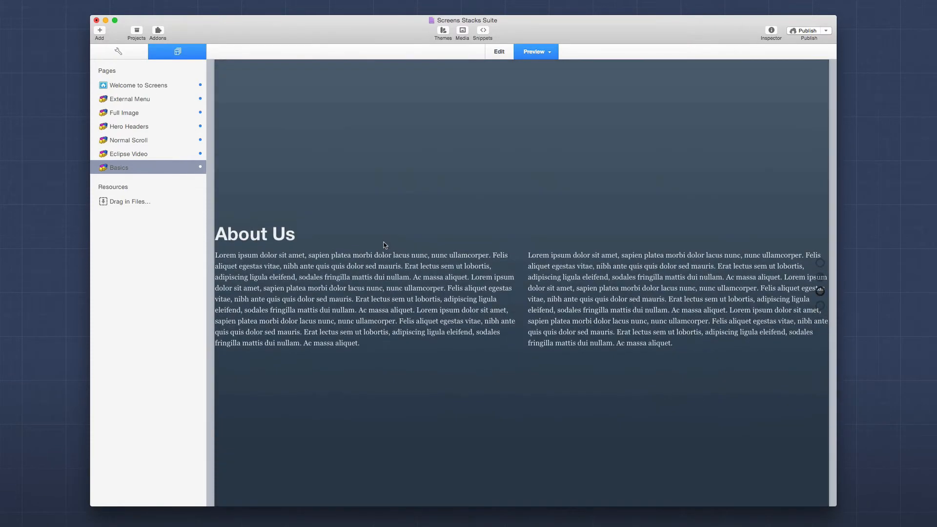
# - Return from the preview to editing, and set the content padding of the Screens stack to 7 %
pyautogui.scroll(2, 385, 245)
pyautogui.scroll(2, 385, 245)
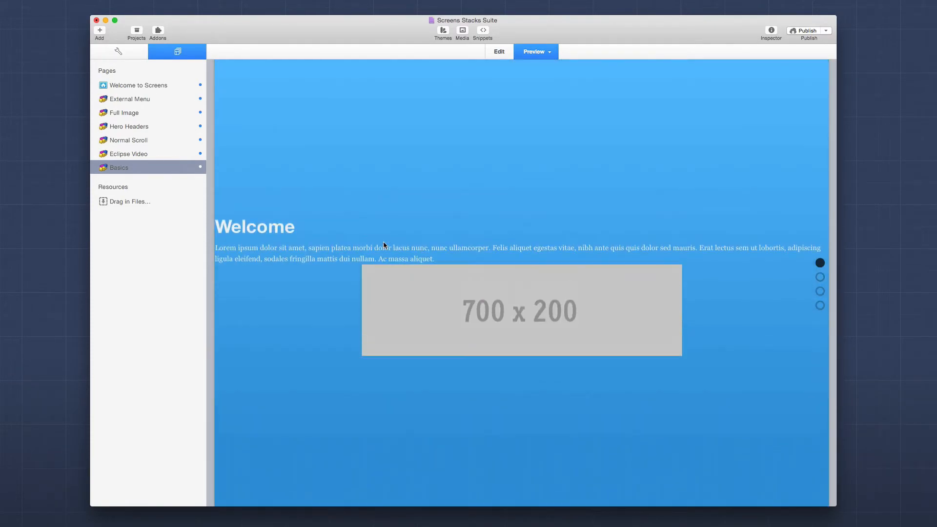
pyautogui.press('super+r')
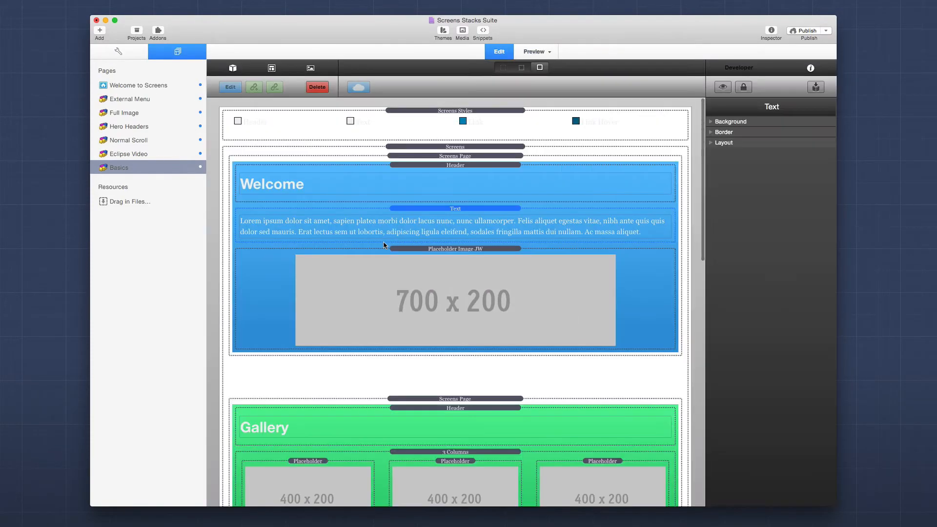
pyautogui.click(445, 157)
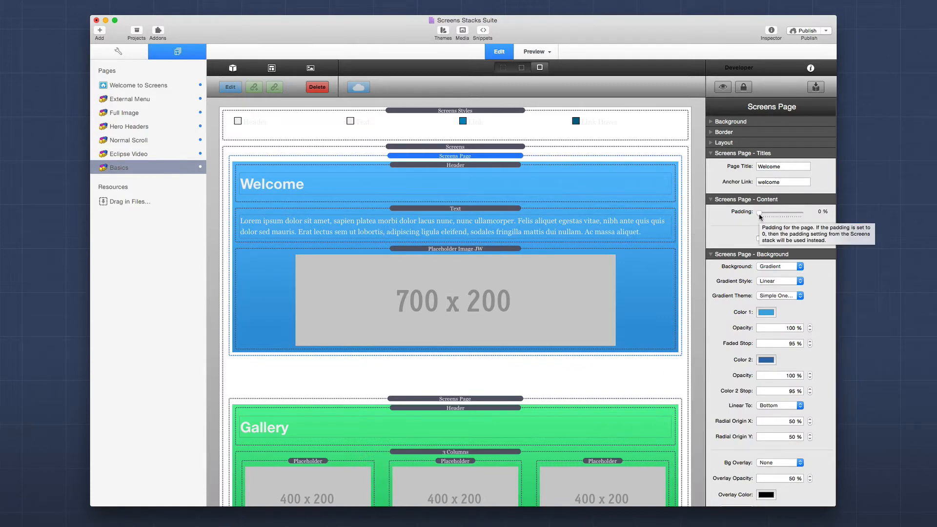
pyautogui.click(476, 148)
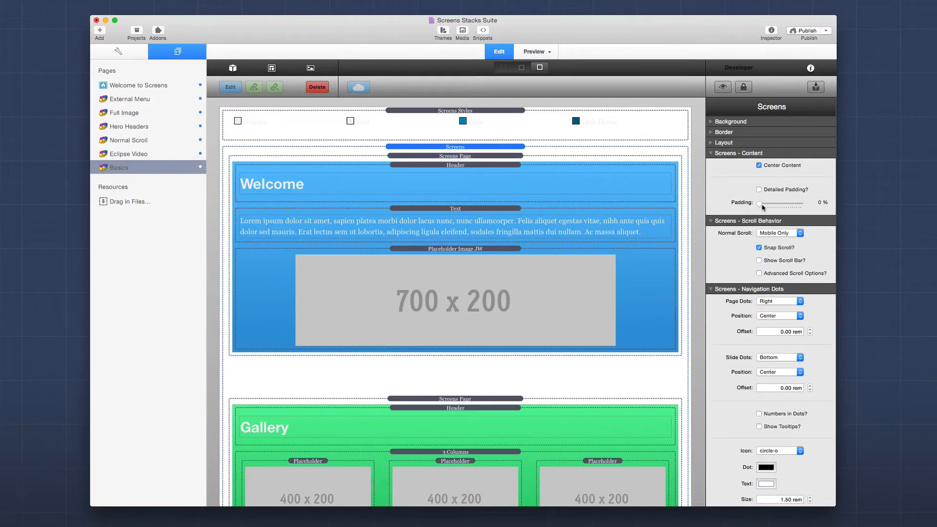
pyautogui.moveTo(758, 205); pyautogui.dragTo(771, 207)
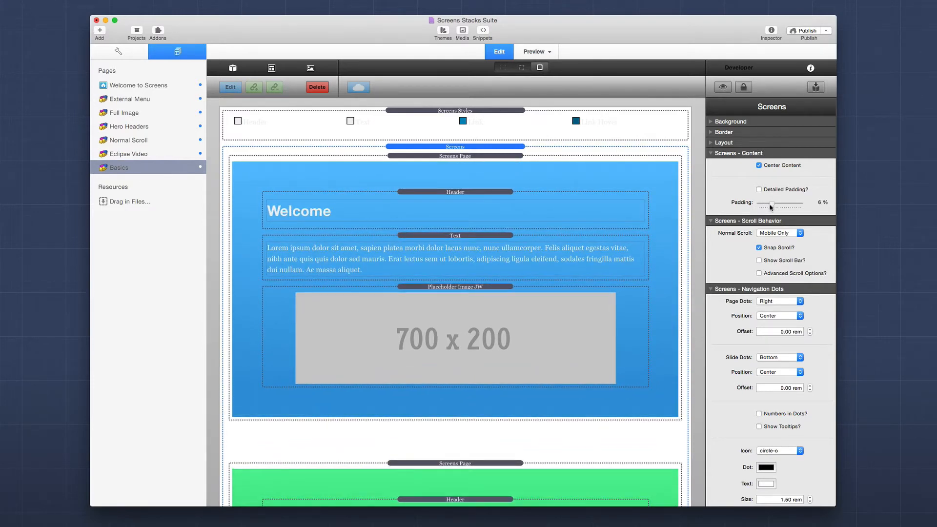
pyautogui.moveTo(771, 207); pyautogui.dragTo(773, 207)
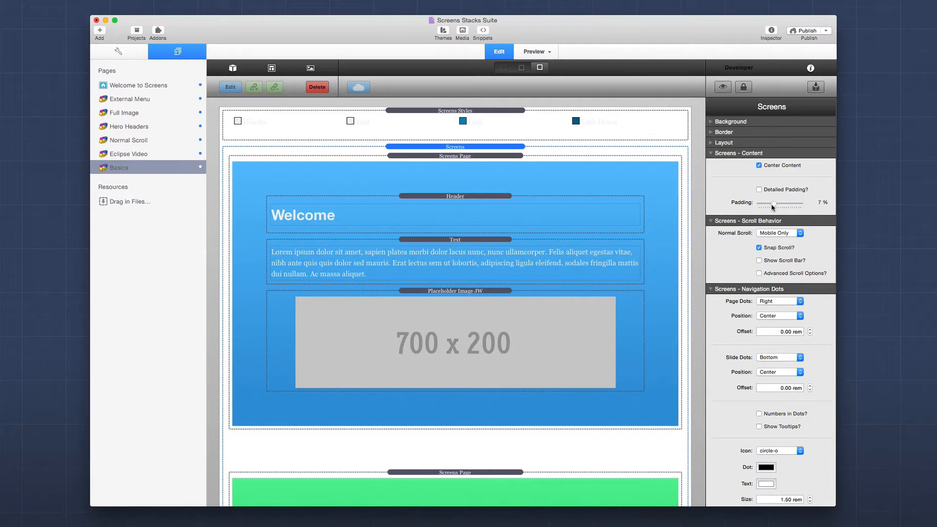
# - Preview the padded layout by scrolling through the Welcome, Gallery, About Us and Contact Us pages, and return to editing
pyautogui.press('super+r')
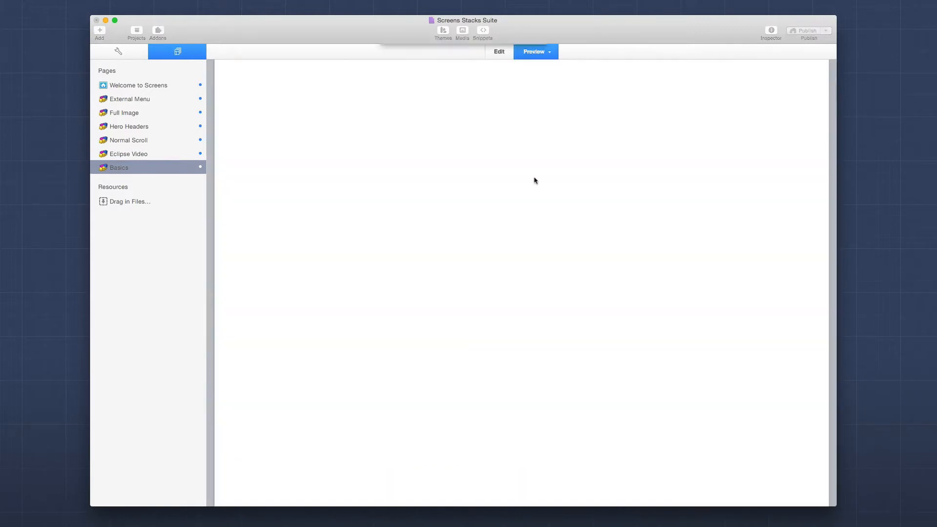
pyautogui.scroll(-10, 513, 241)
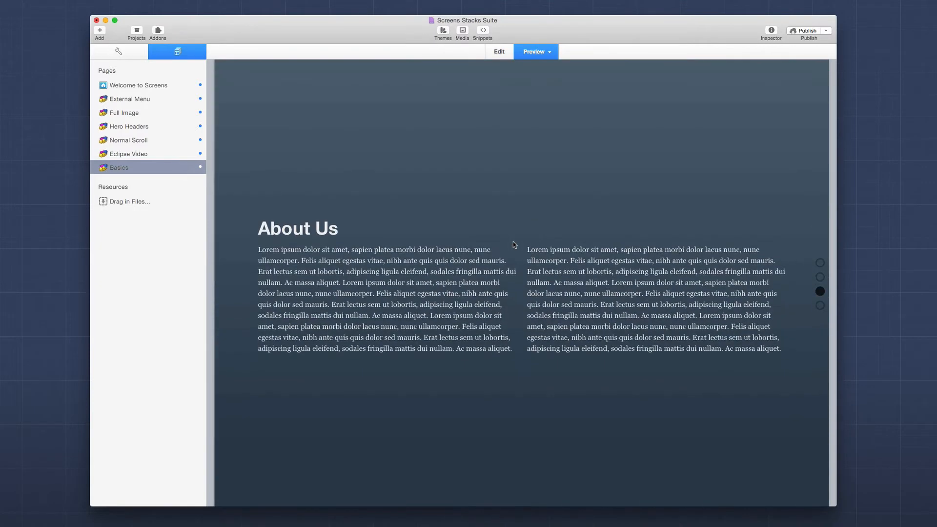
pyautogui.scroll(-3, 513, 242)
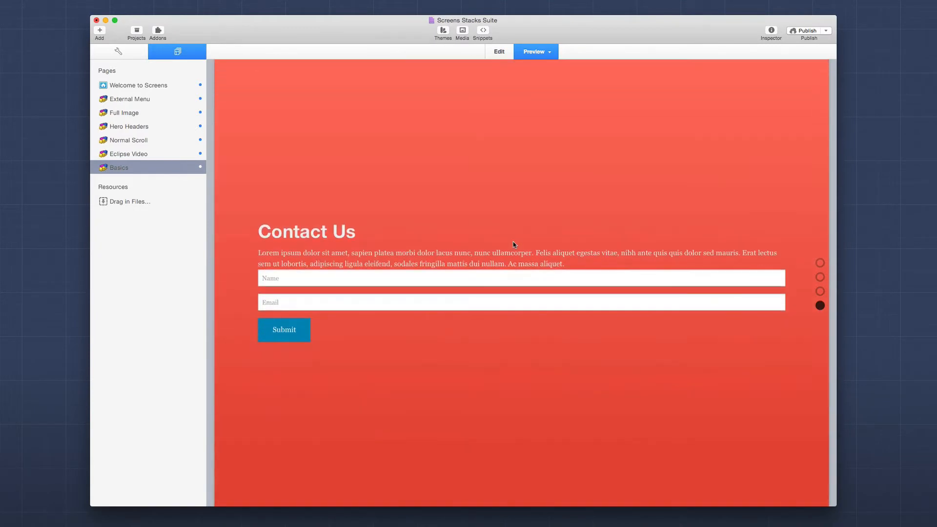
pyautogui.scroll(5, 513, 244)
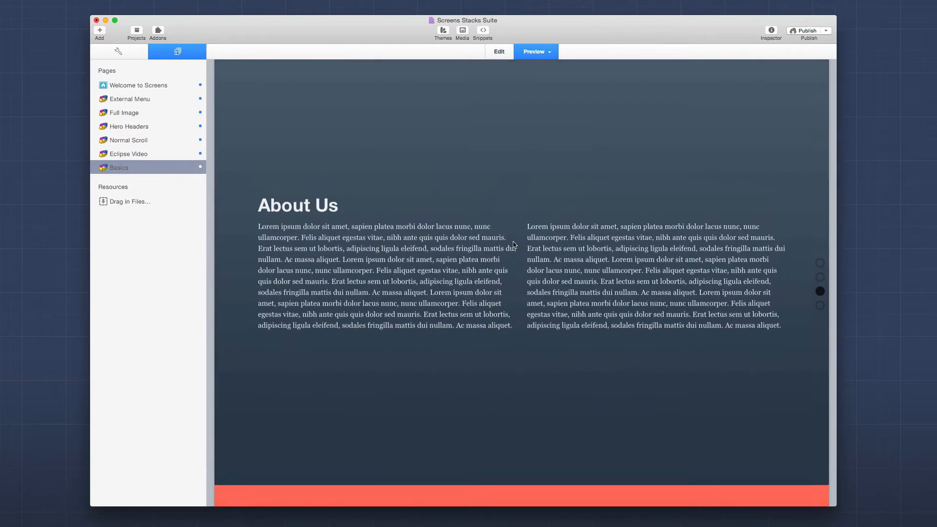
pyautogui.press('super+r')
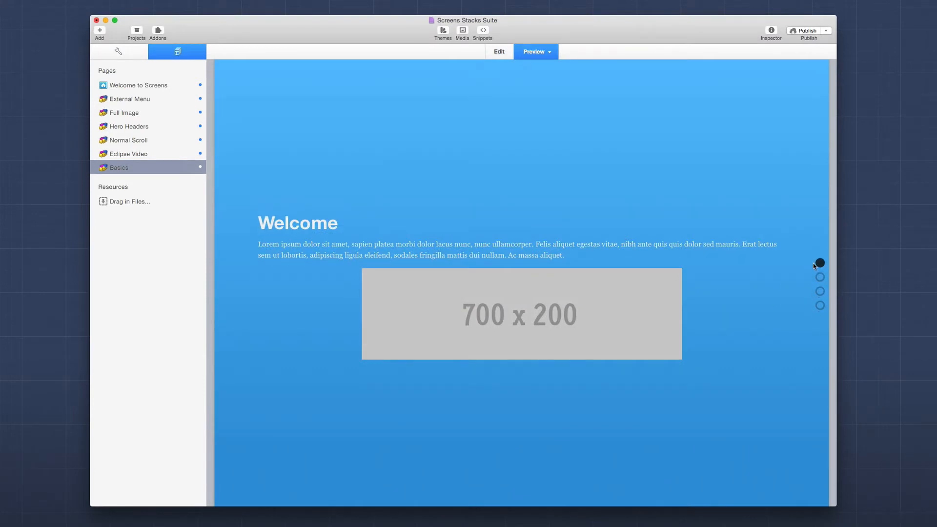
pyautogui.press('super+r')
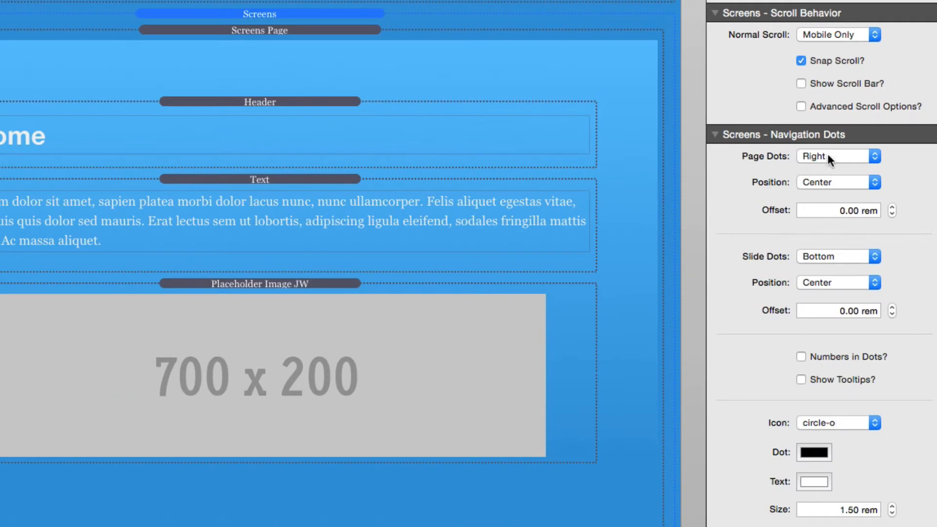
# - Examine the Page Dots side options and their Position options in the Navigation Dots settings of the Screens stack
pyautogui.click(870, 157)
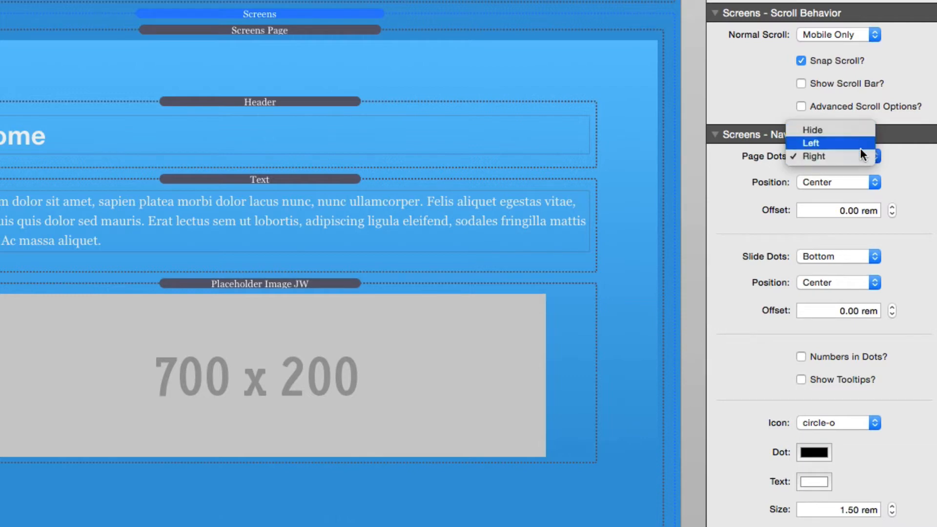
pyautogui.click(860, 154)
pyautogui.click(854, 181)
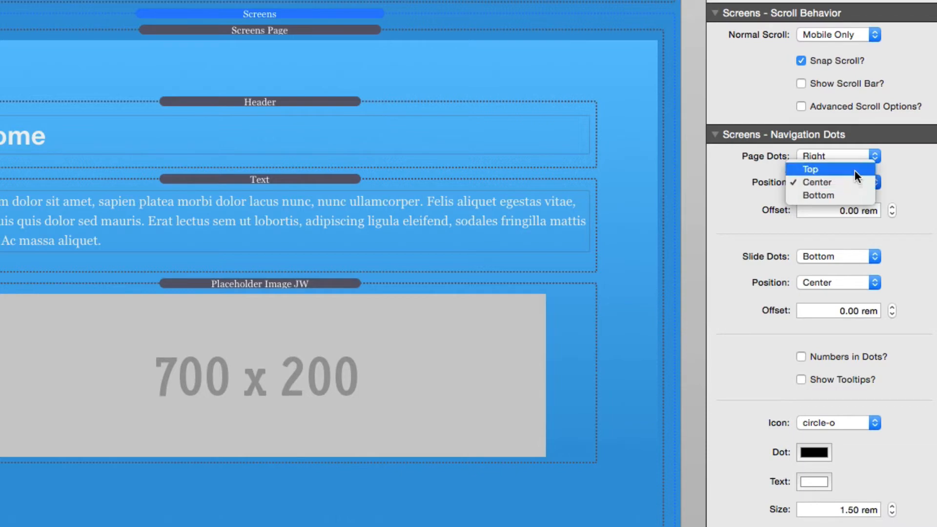
pyautogui.click(847, 183)
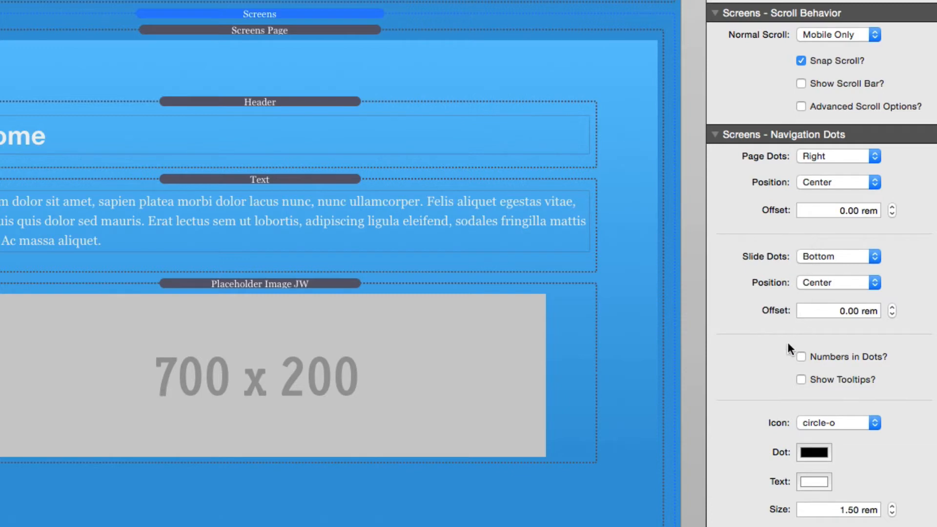
# - Enable Show Tooltips for the navigation dots of the Screens stack
pyautogui.scroll(-5, 786, 344)
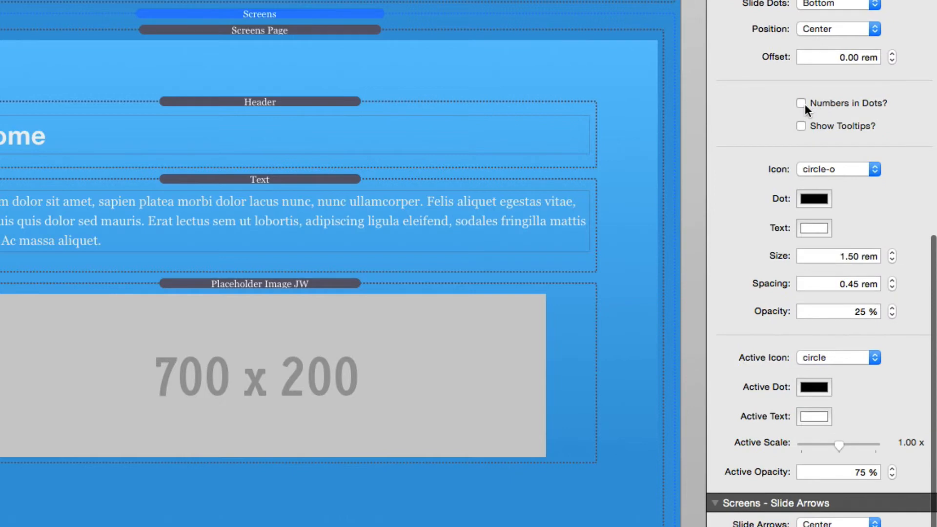
pyautogui.moveTo(809, 127)
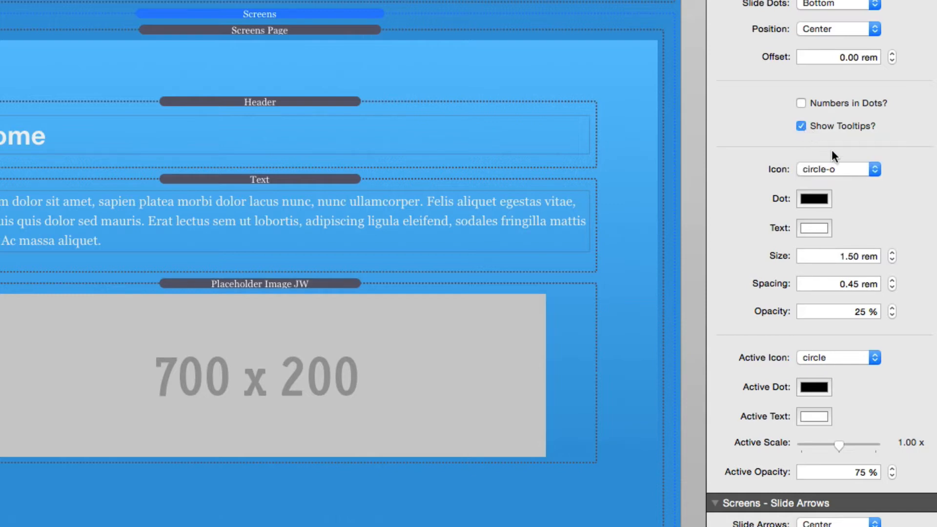
# - Try the custom (advanced) icon for the navigation dots, and switch the icon back to circle-o
pyautogui.click(861, 169)
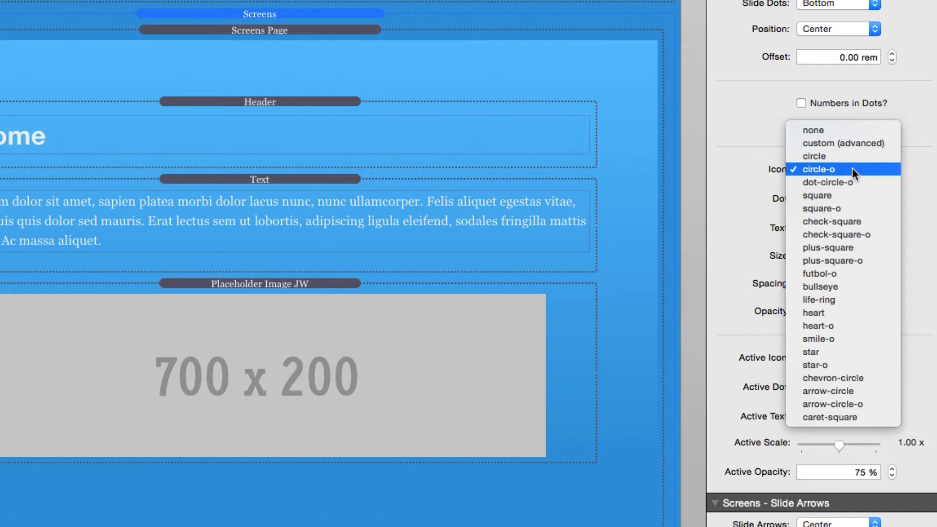
pyautogui.click(855, 145)
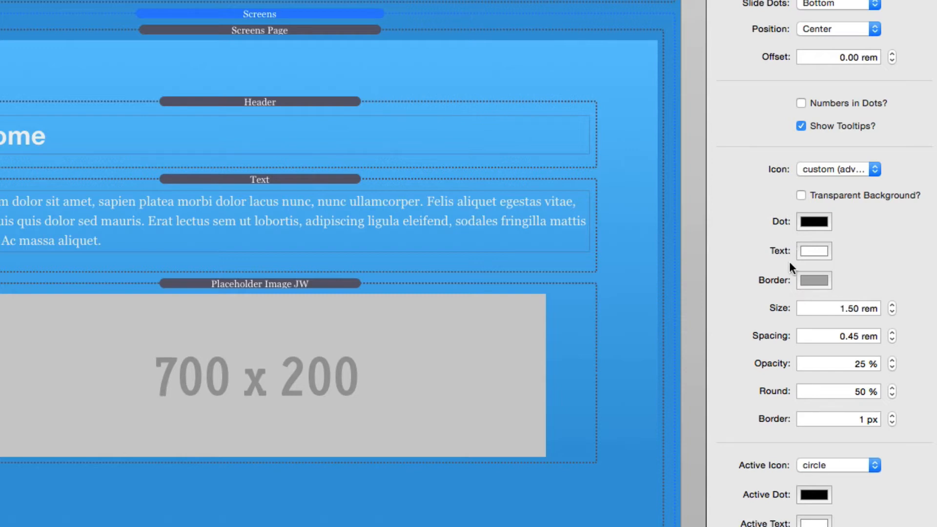
pyautogui.click(846, 169)
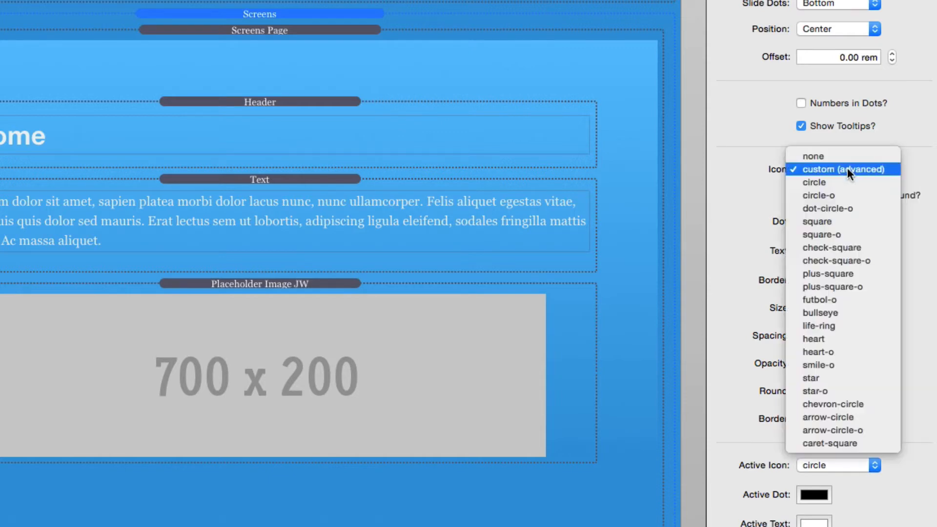
pyautogui.click(844, 194)
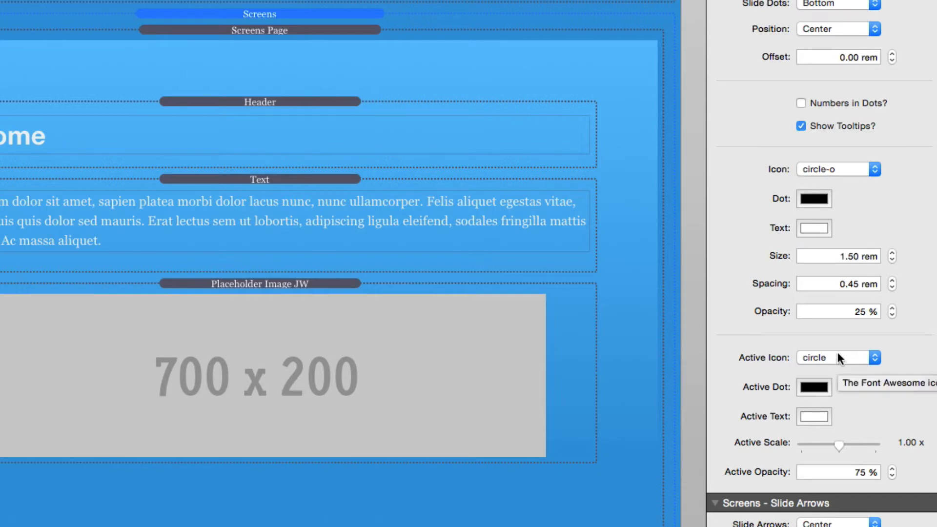
# - Set the Dot color of the navigation dots to #FFFFFF
pyautogui.click(820, 200)
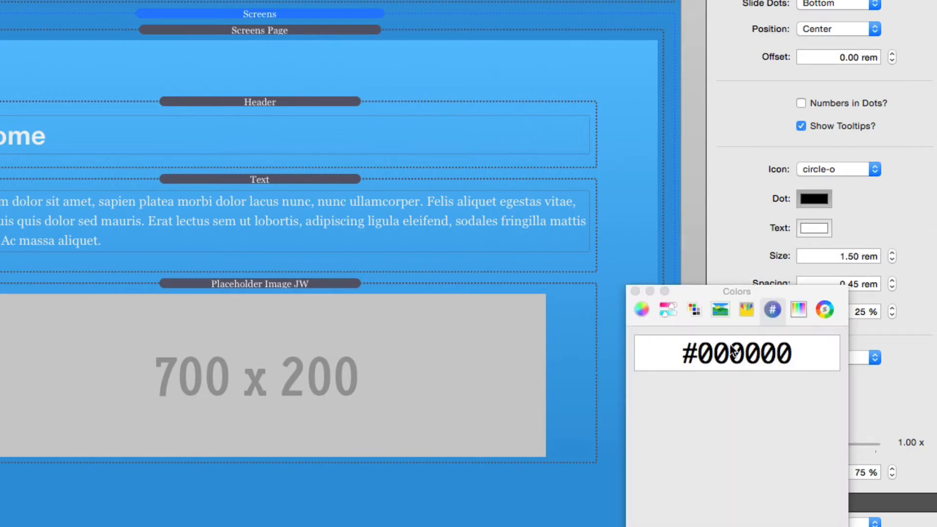
pyautogui.click(732, 351)
pyautogui.write('ffffff')
pyautogui.press('Return')
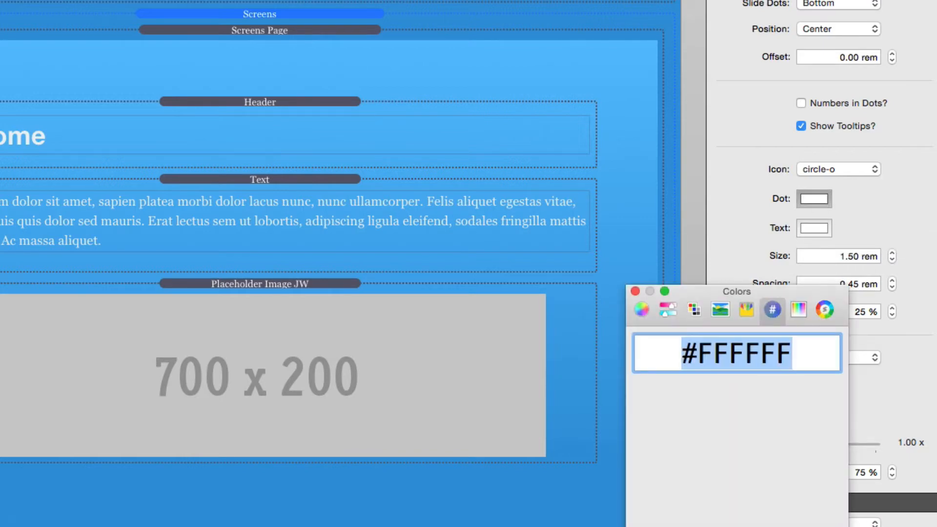
pyautogui.click(634, 291)
# - Set the Active Dot color of the navigation dots to #FFFFFF
pyautogui.click(814, 384)
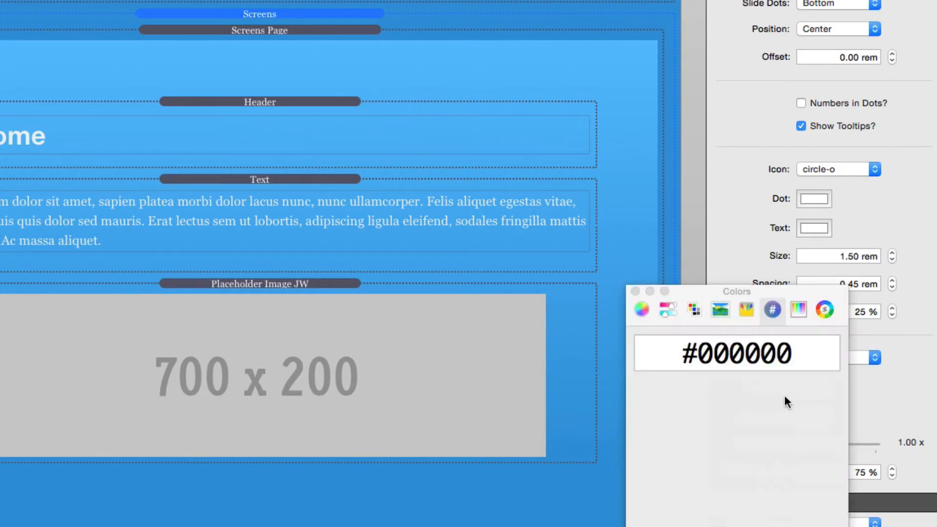
pyautogui.click(727, 352)
pyautogui.doubleClick(724, 353)
pyautogui.write('ffffff')
pyautogui.press('Return')
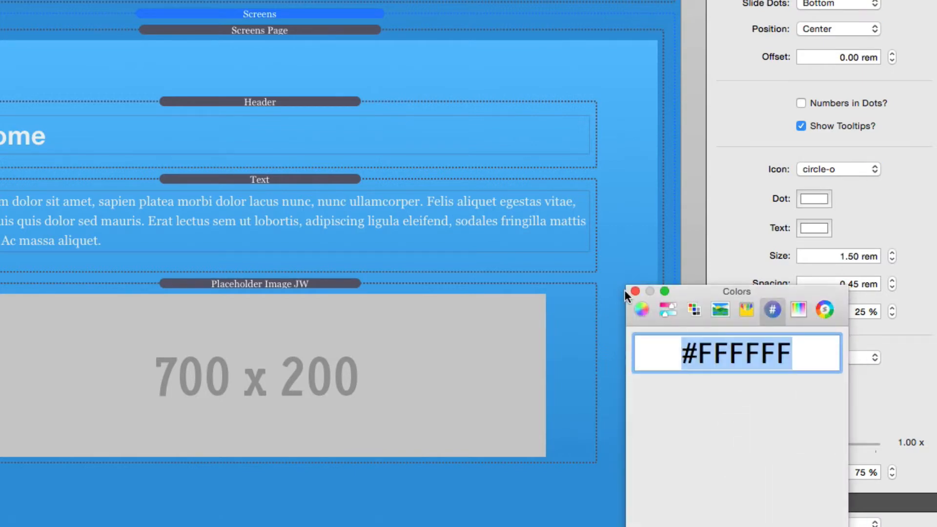
pyautogui.click(634, 291)
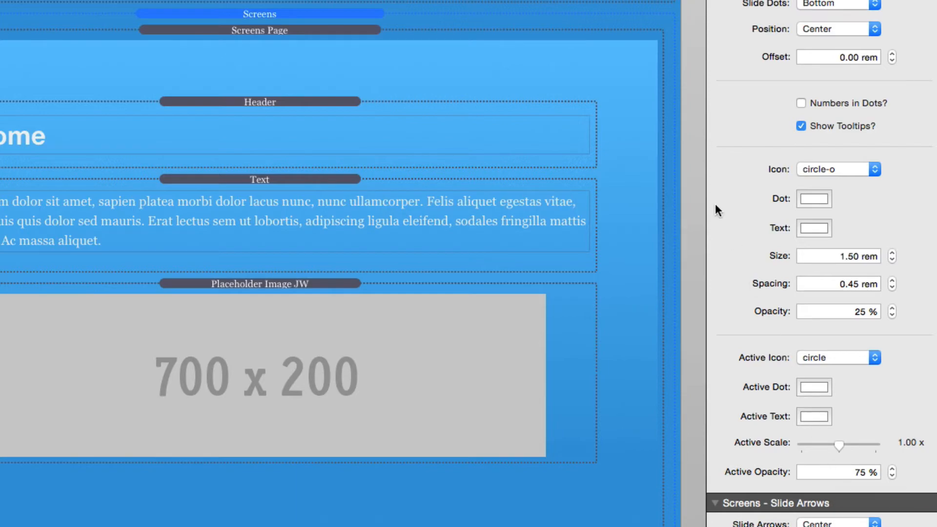
# - Preview the white navigation dots, and set the Opacity of the inactive dots to 75 %
pyautogui.press('super+r')
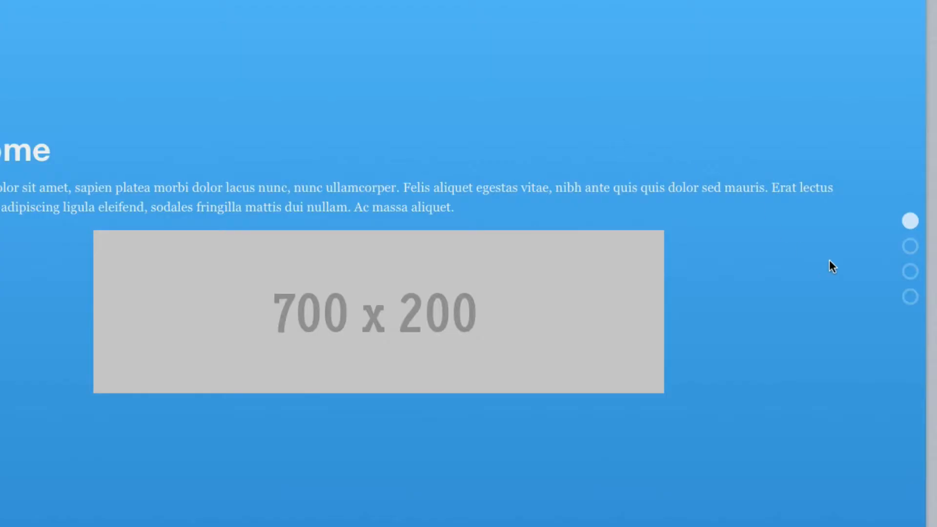
pyautogui.click(910, 249)
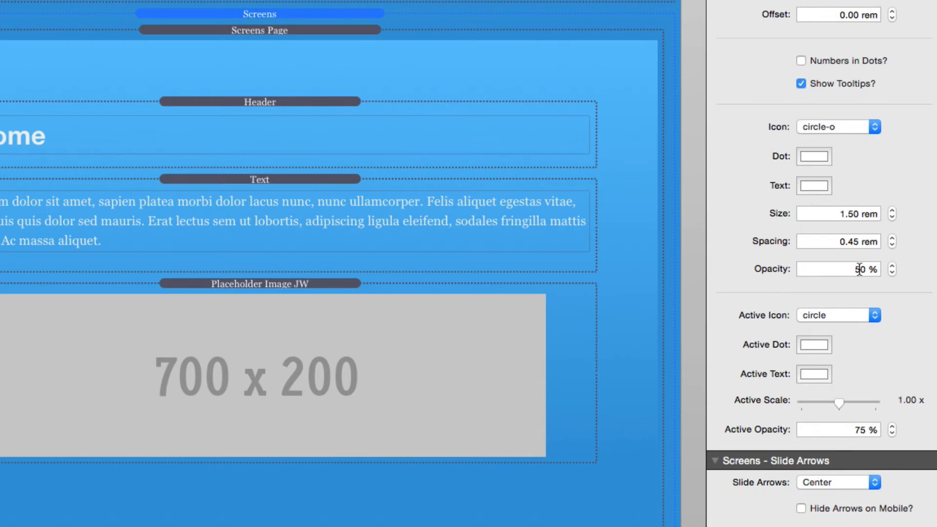
pyautogui.doubleClick(852, 269)
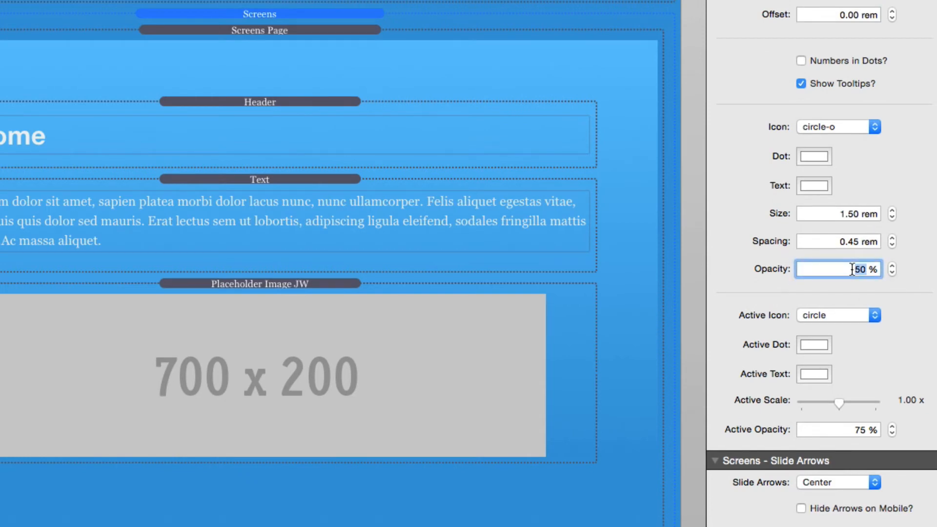
pyautogui.write('75')
pyautogui.press('Tab')
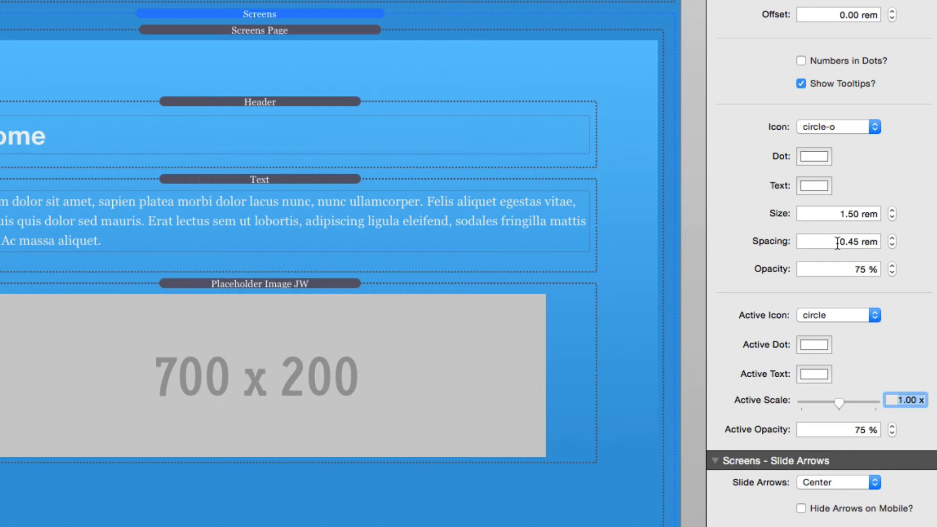
# - Open the navigation dots' Text color, and test the dots in the preview by jumping to the Gallery, About Us and Contact Us pages
pyautogui.click(811, 183)
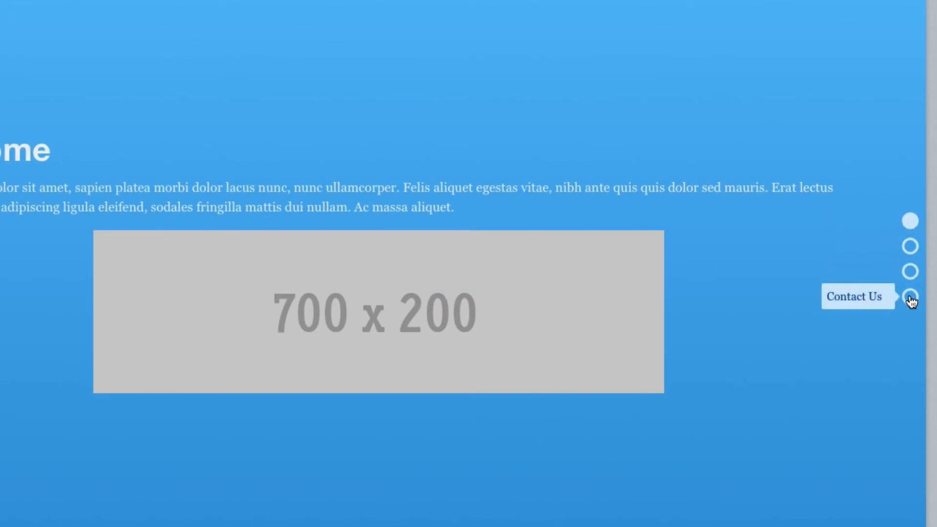
pyautogui.click(910, 247)
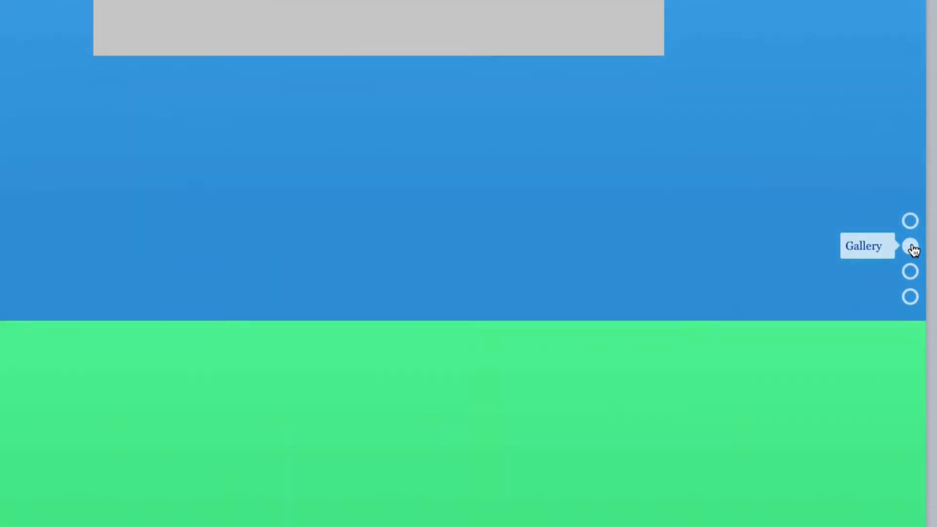
pyautogui.click(910, 272)
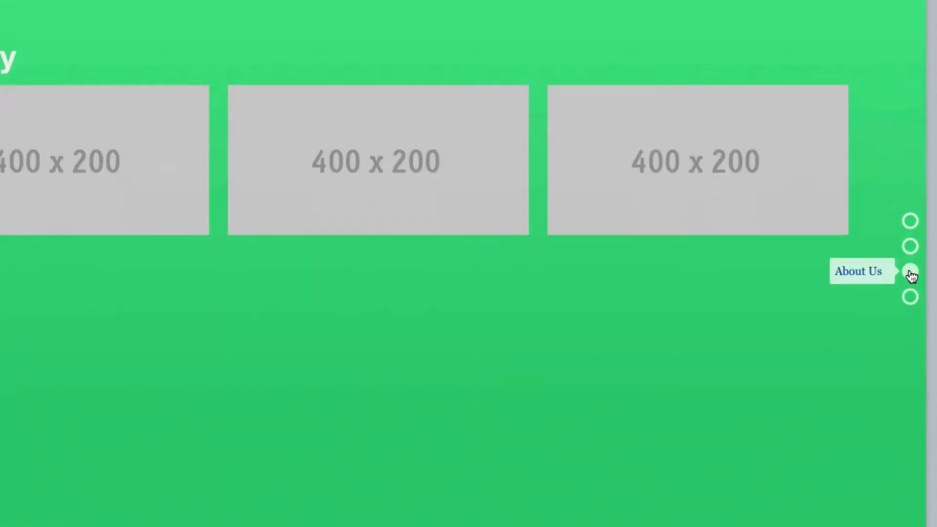
pyautogui.click(909, 298)
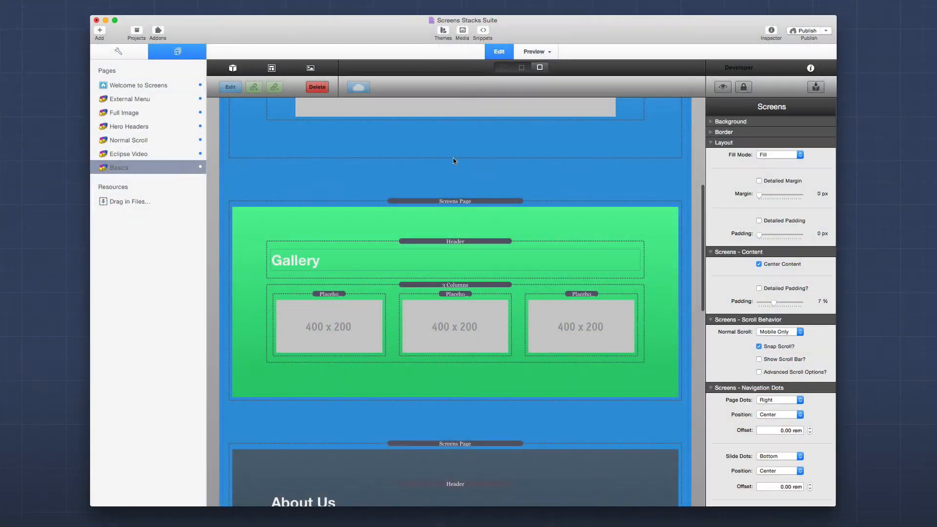
pyautogui.scroll(-5, 453, 160)
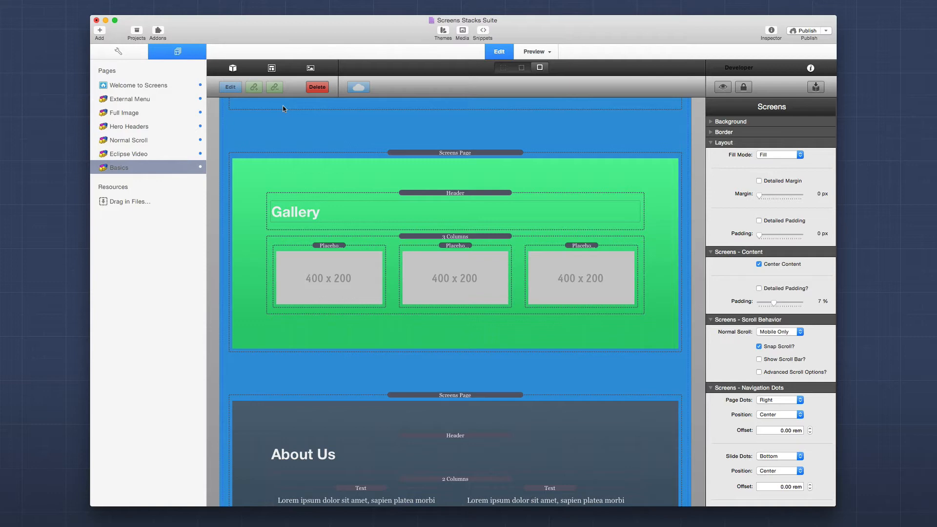
# - Add a Screens Slide stack above the header on the green Gallery page
pyautogui.click(233, 68)
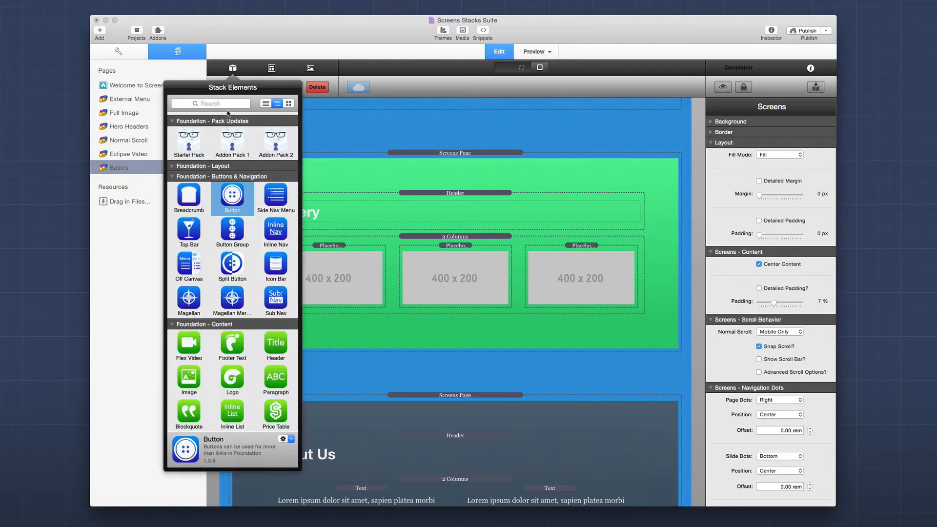
pyautogui.scroll(-5, 220, 276)
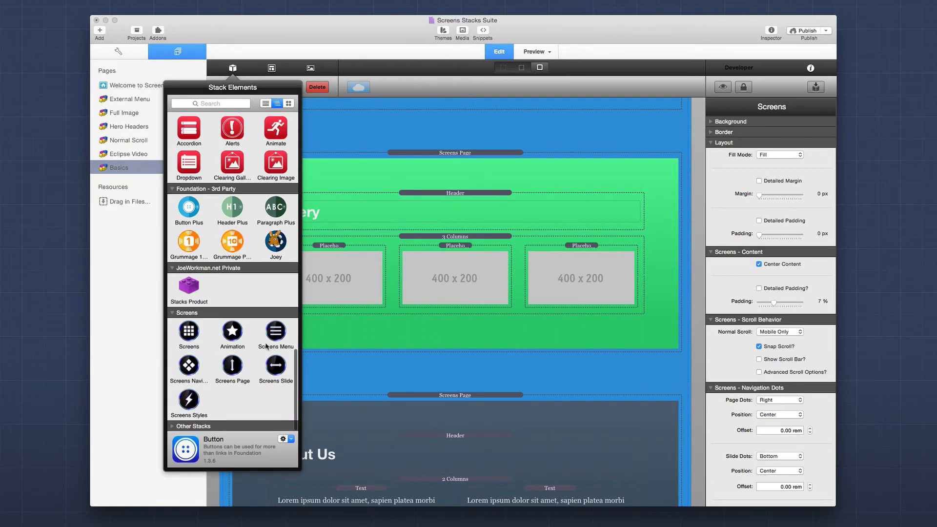
pyautogui.click(276, 367)
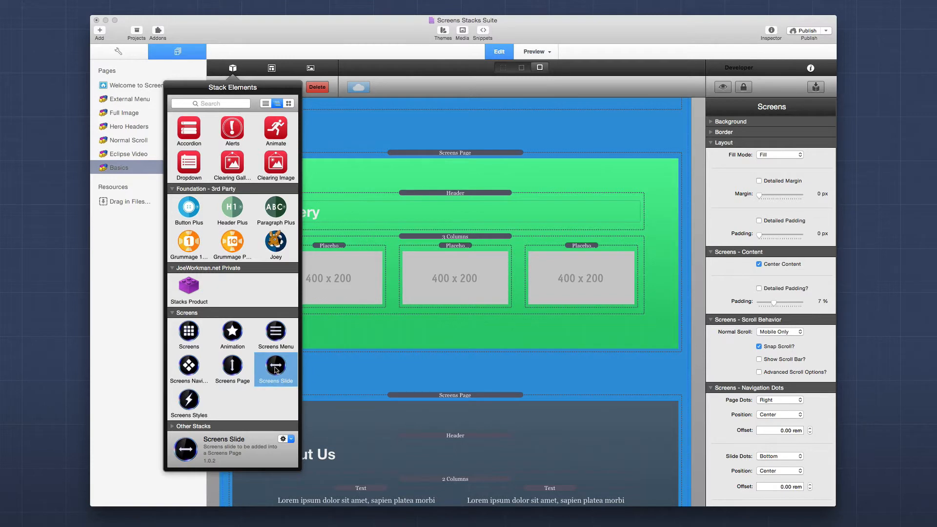
pyautogui.moveTo(275, 369); pyautogui.dragTo(445, 198)
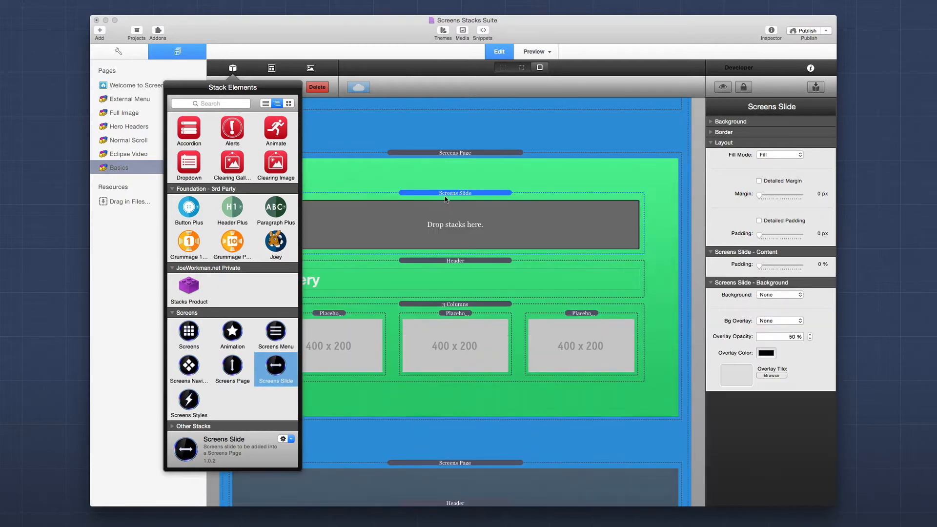
pyautogui.click(445, 198)
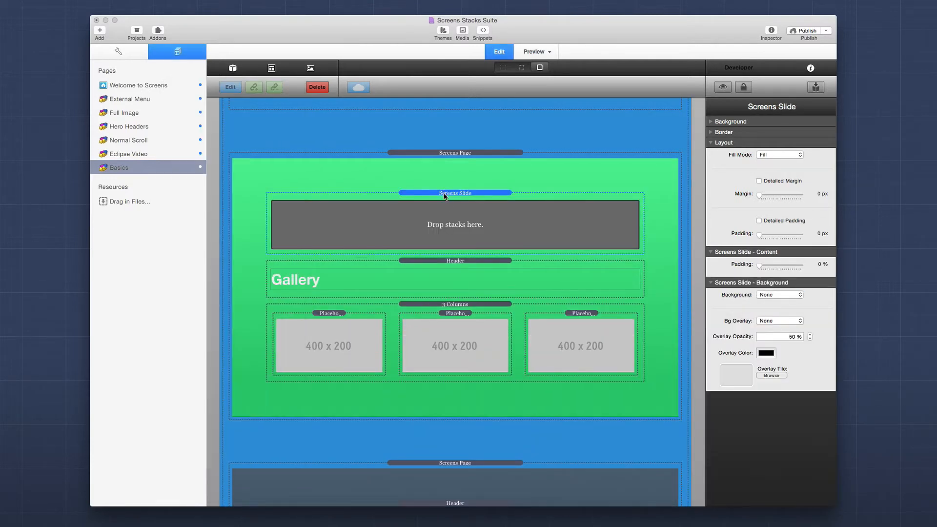
# - Move the Gallery header and the 3 Columns stack into the new Screens Slide, and duplicate that slide
pyautogui.moveTo(444, 263); pyautogui.dragTo(441, 229)
pyautogui.click(431, 252)
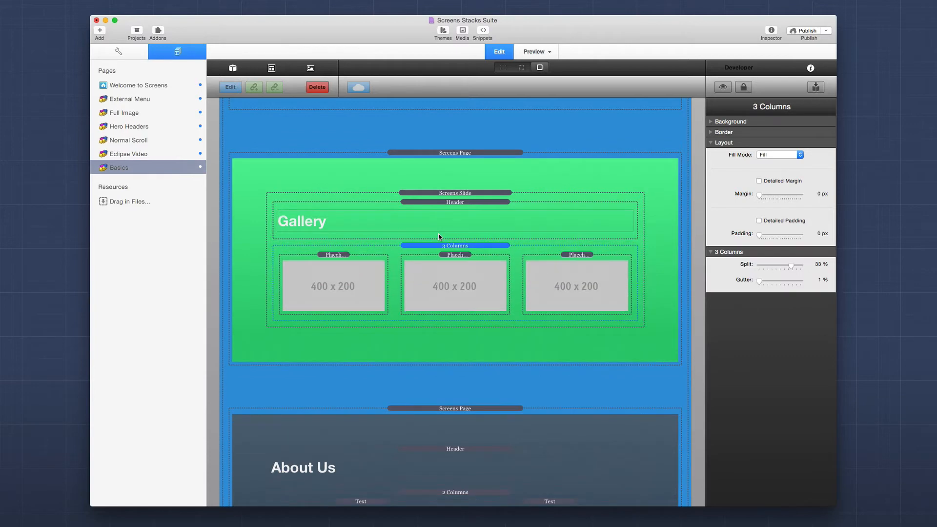
pyautogui.click(453, 193)
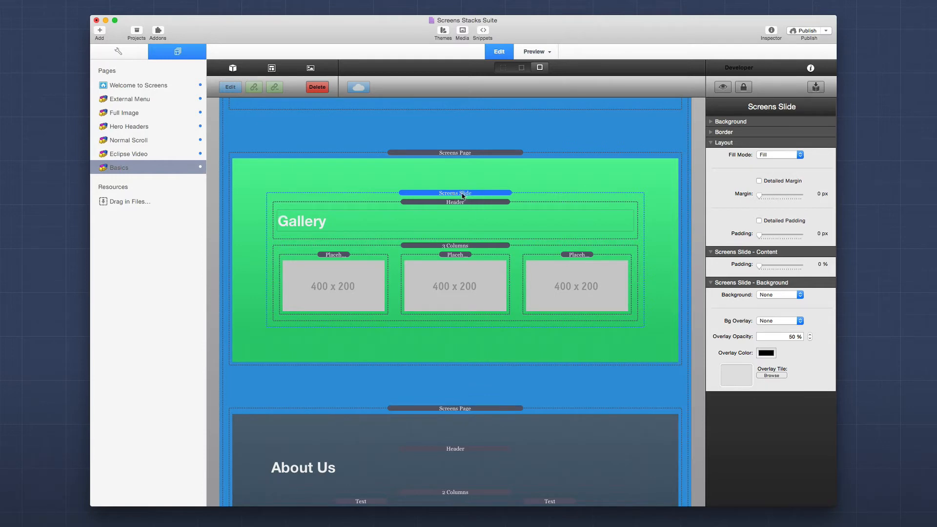
pyautogui.press('super+d')
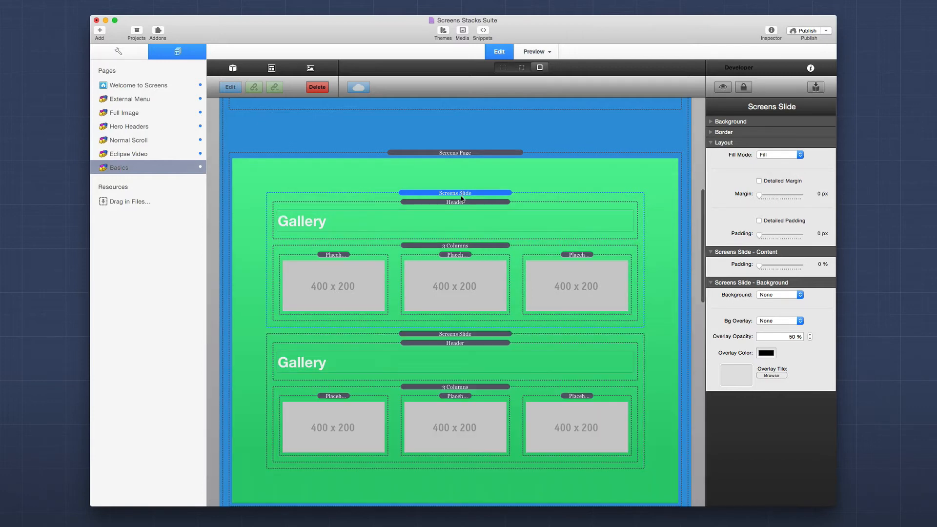
# - Change the header of the first slide to "Gallery 1" and the header of the second slide to "Gallery 2"
pyautogui.click(332, 223)
pyautogui.click(333, 220)
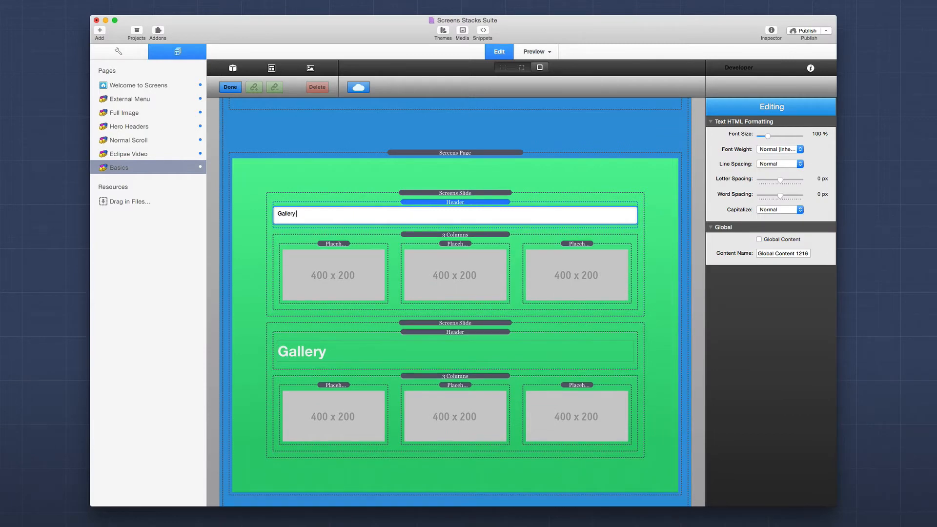
pyautogui.write('1')
pyautogui.click(351, 351)
pyautogui.click(347, 348)
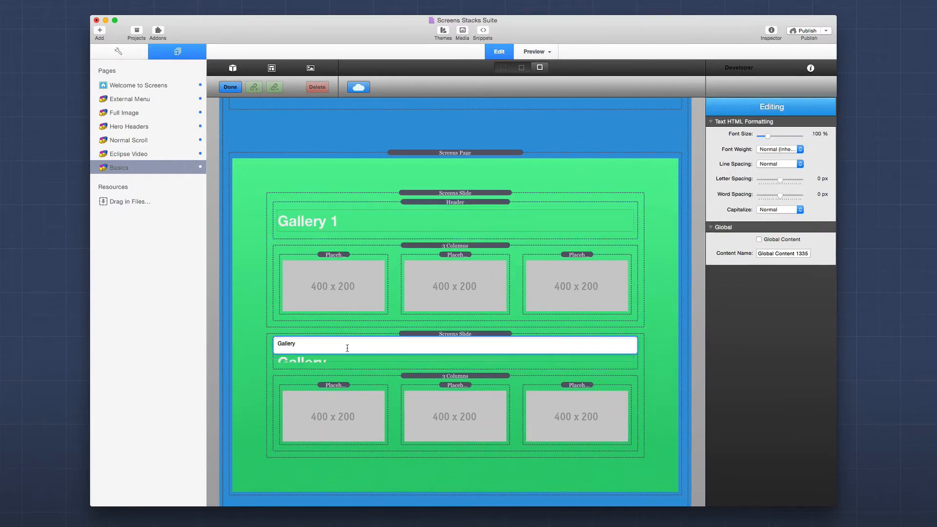
pyautogui.write('2')
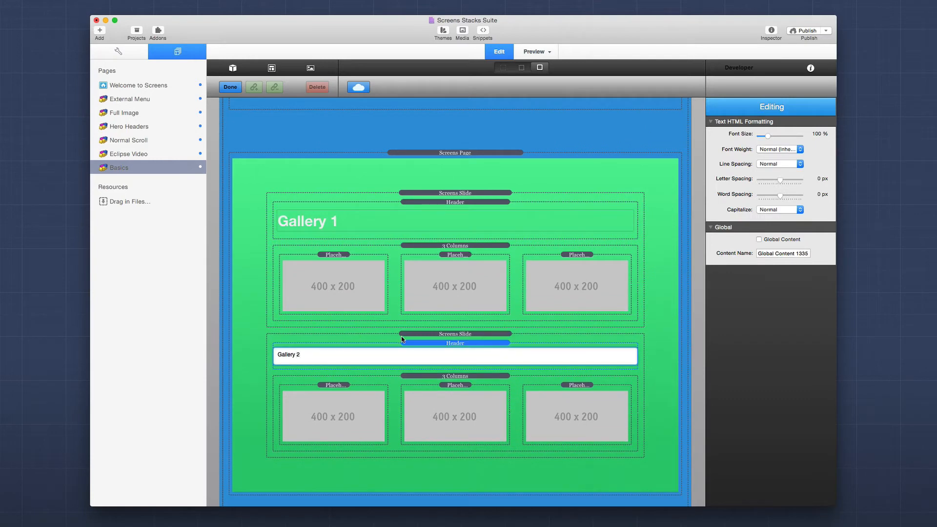
pyautogui.click(429, 344)
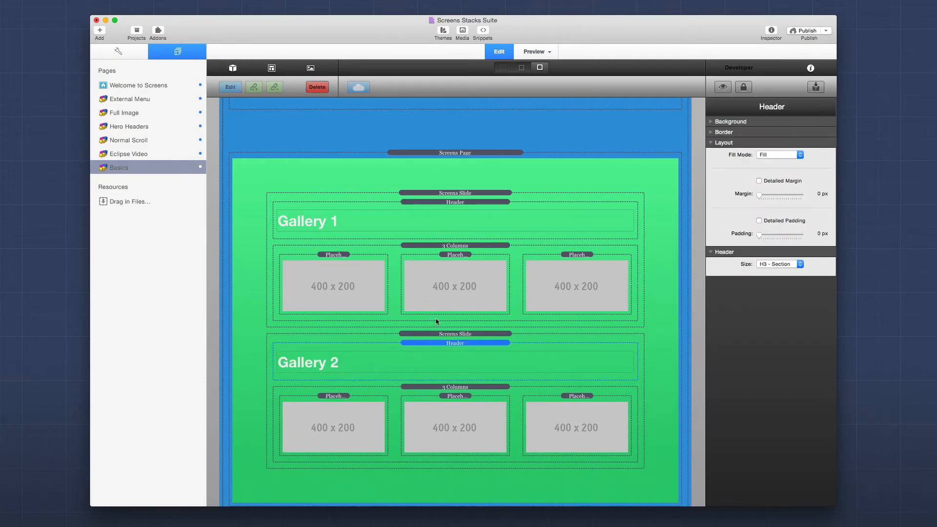
# - Preview the Gallery page and test its slide arrows by going to the second slide and back
pyautogui.click(480, 152)
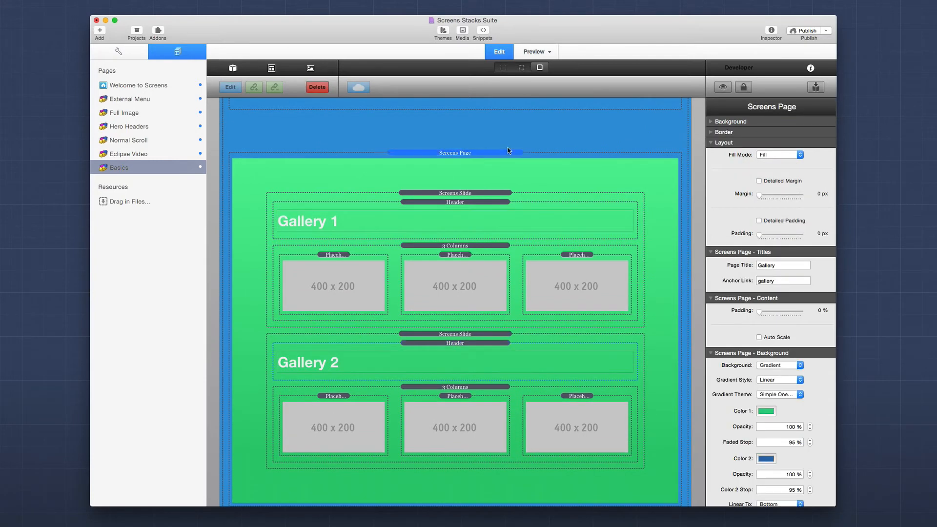
pyautogui.click(434, 194)
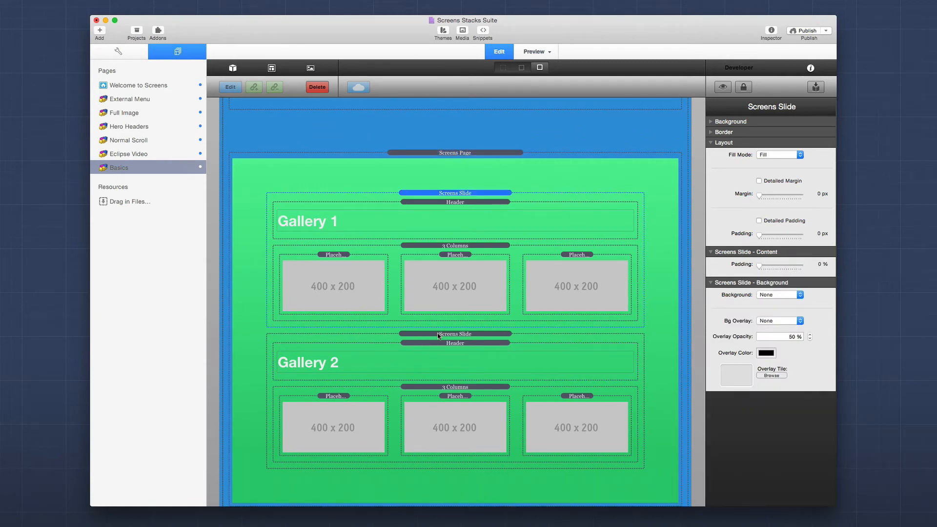
pyautogui.press('super+r')
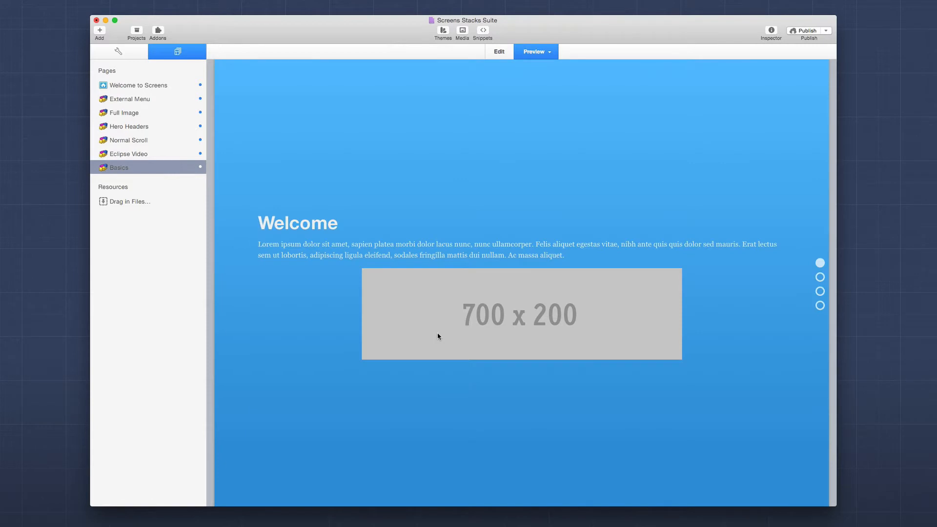
pyautogui.scroll(-1, 437, 336)
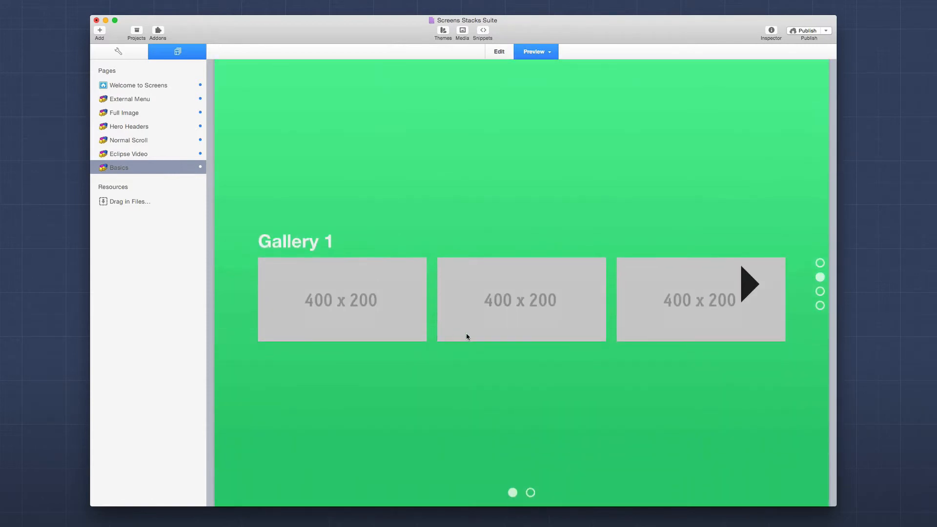
pyautogui.click(750, 282)
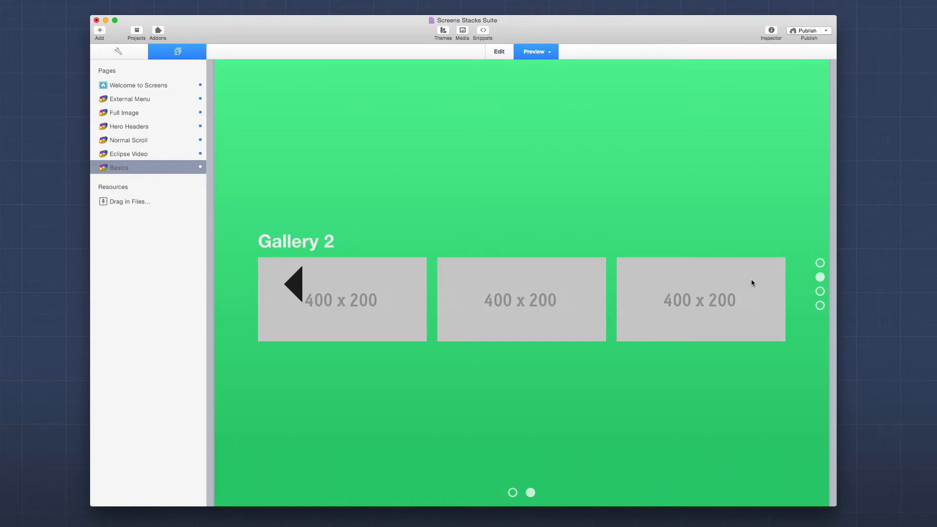
pyautogui.click(298, 285)
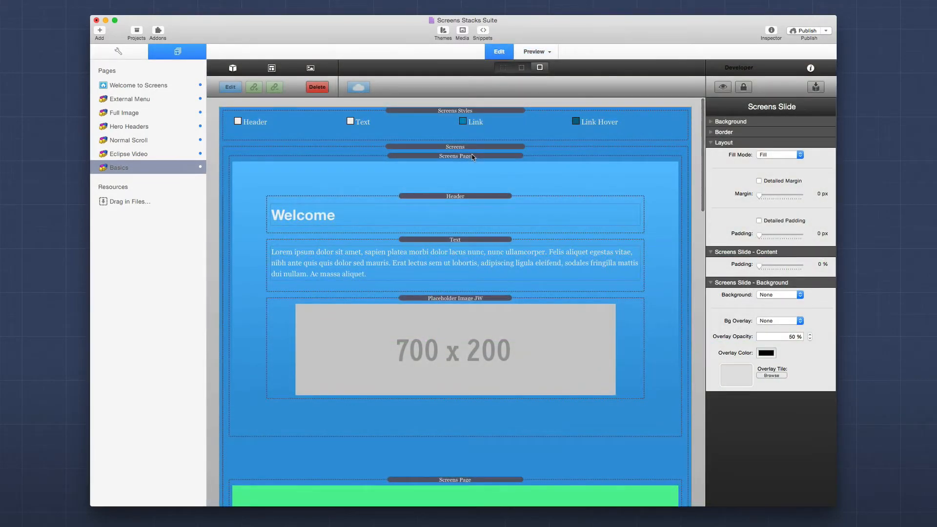
# - Try Custom Position for the Slide Arrows of the Screens stack, and settle on Bottom
pyautogui.click(467, 148)
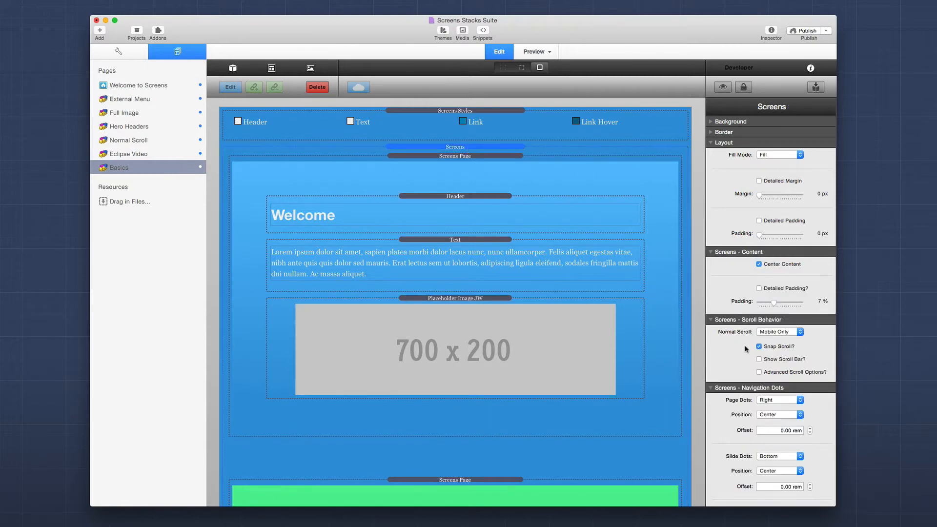
pyautogui.scroll(-10, 745, 348)
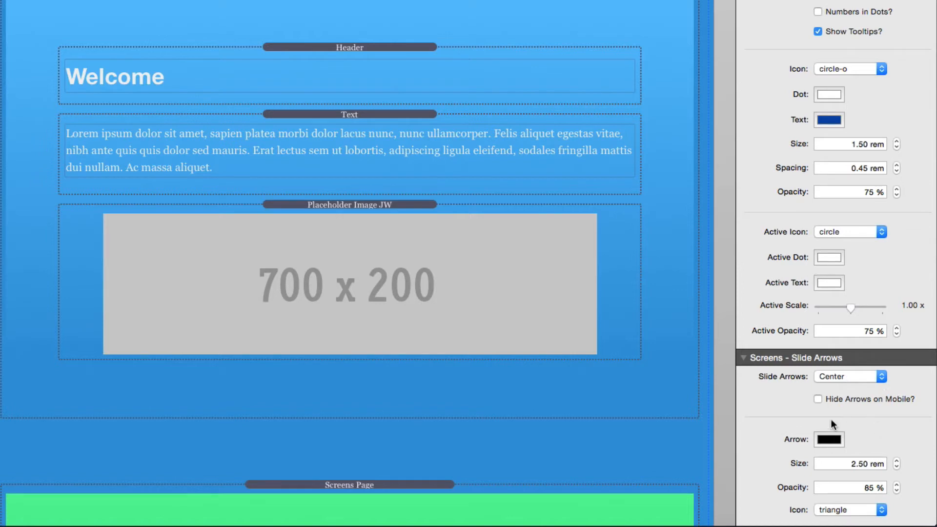
pyautogui.click(839, 378)
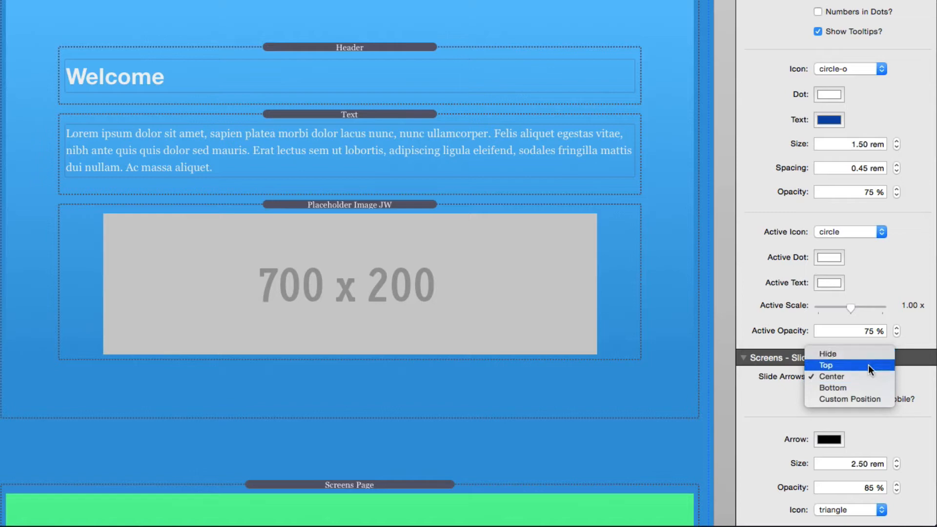
pyautogui.click(863, 399)
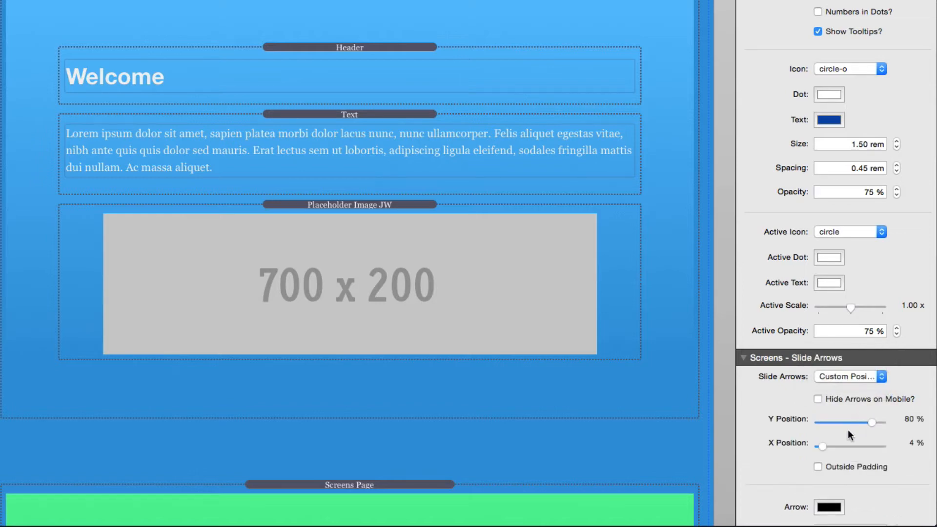
pyautogui.click(866, 374)
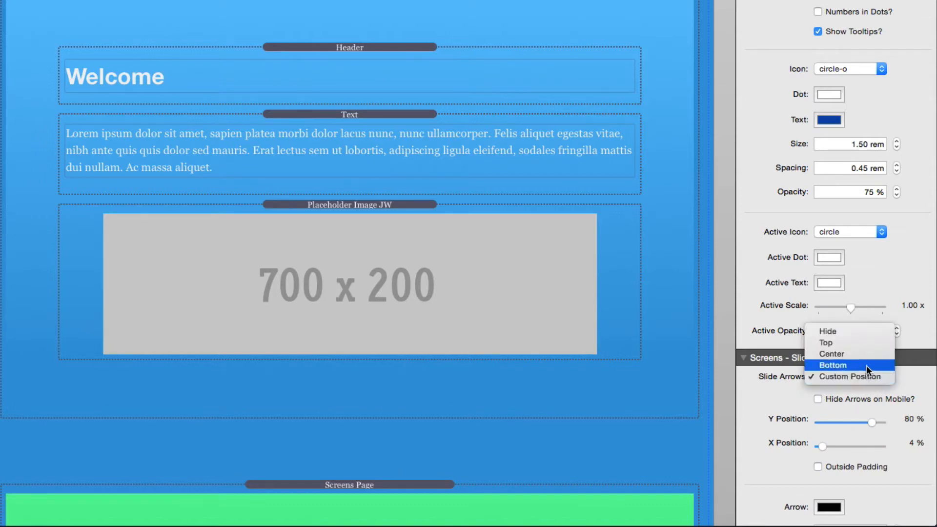
pyautogui.click(865, 365)
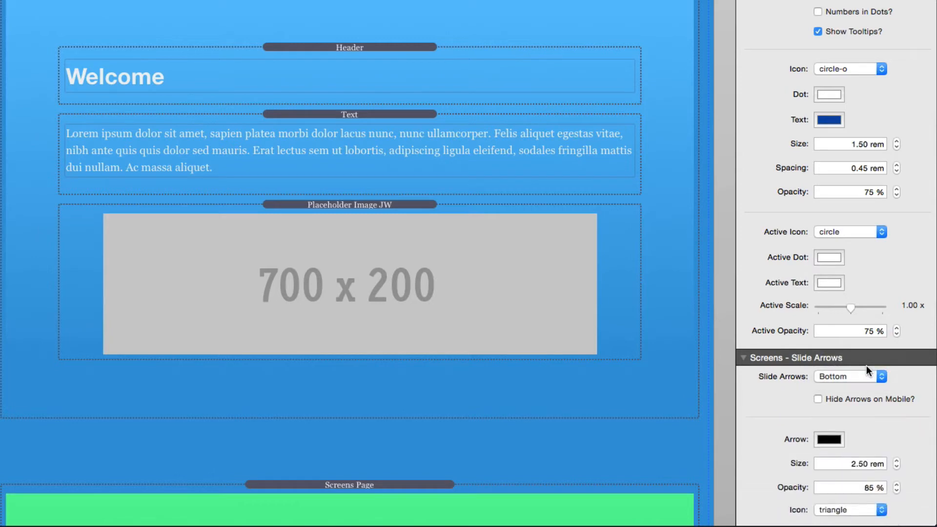
# - Set the slide arrows' color to the web safe color FFFFFF and their size to 1.5 rem
pyautogui.click(829, 440)
pyautogui.click(704, 300)
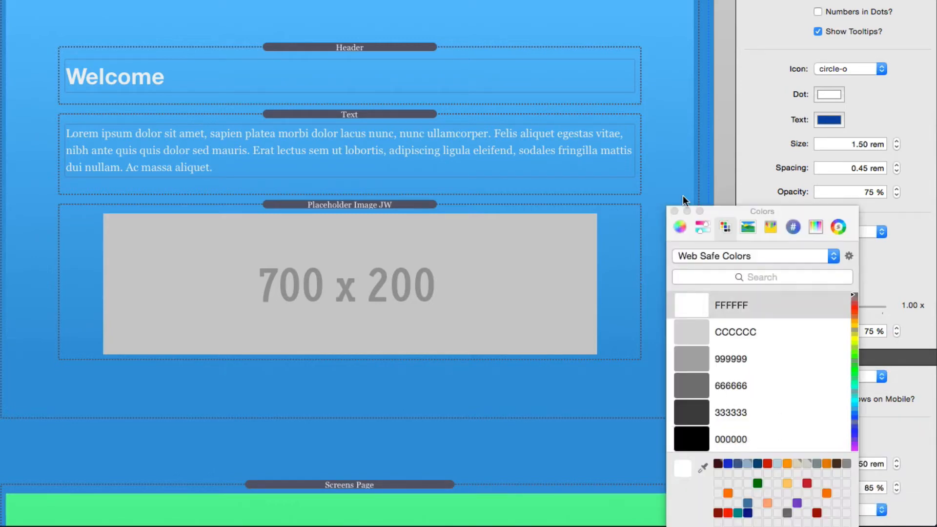
pyautogui.click(673, 211)
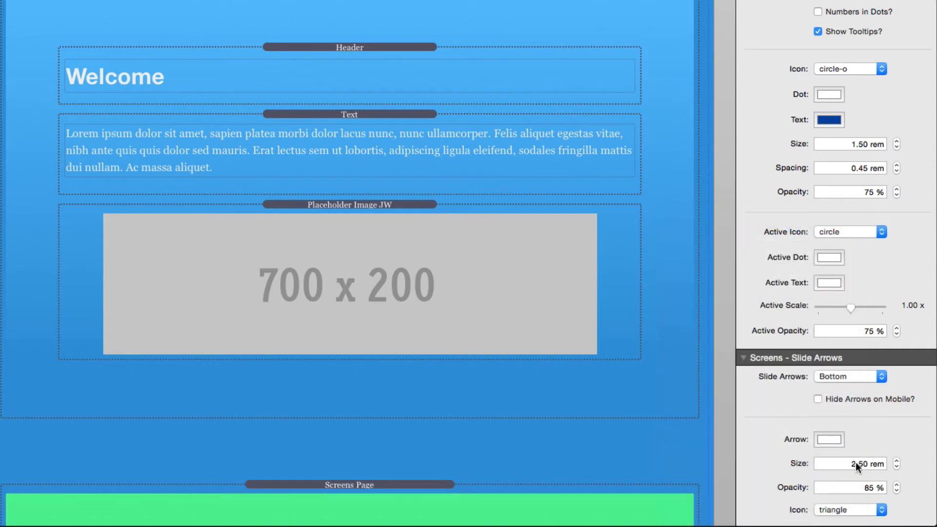
pyautogui.doubleClick(858, 464)
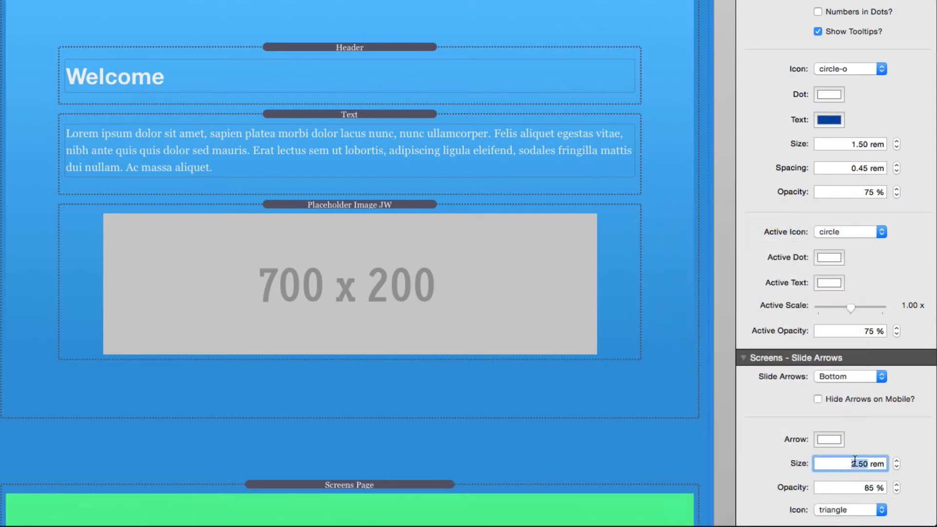
pyautogui.write('1.5')
pyautogui.press('Tab')
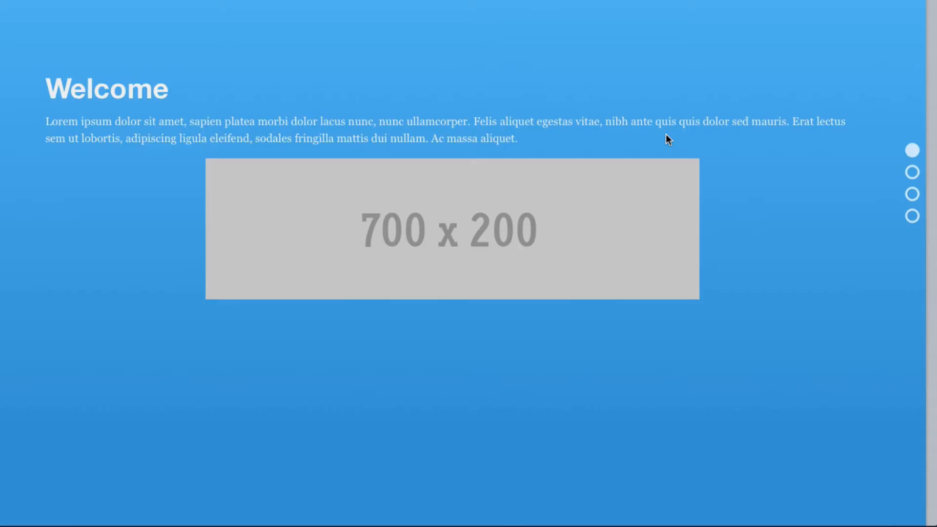
# - Preview the restyled slide arrows on the Gallery page by switching back and forth between both slides, and return to editing
pyautogui.scroll(-1, 667, 137)
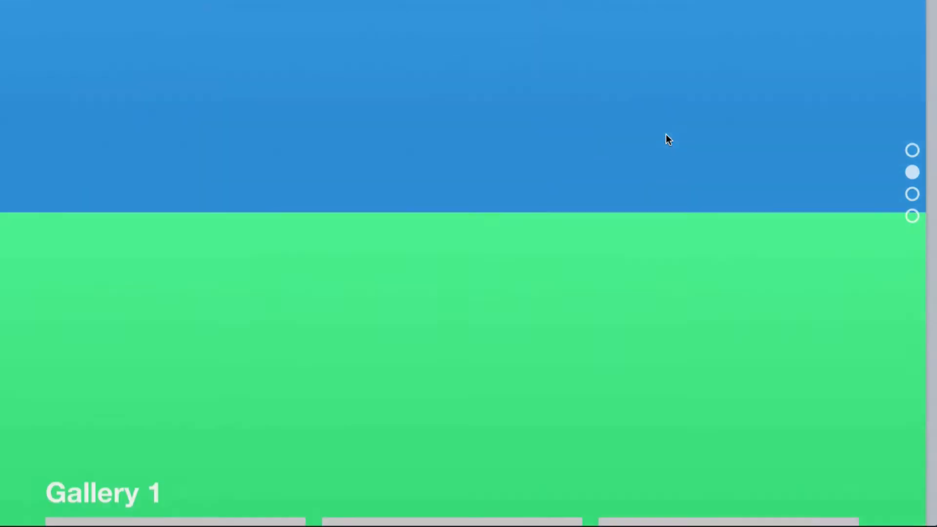
pyautogui.click(805, 365)
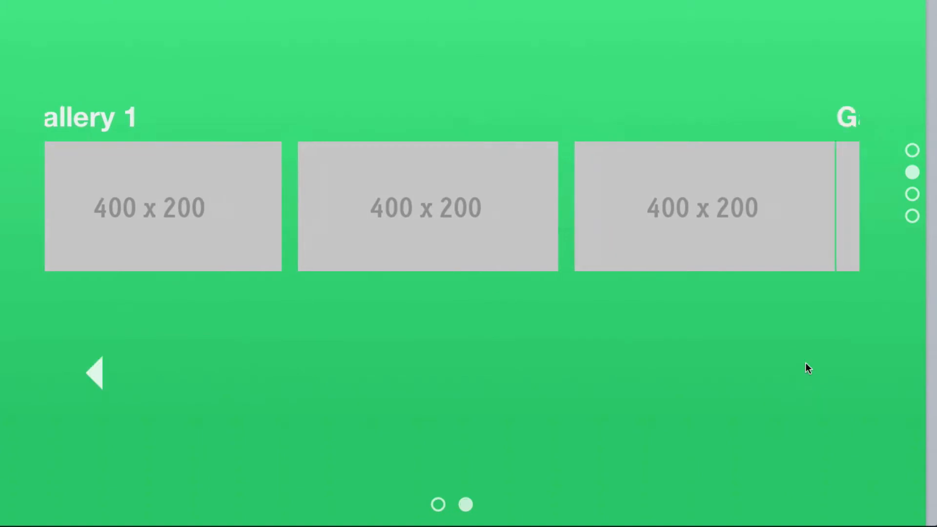
pyautogui.click(96, 374)
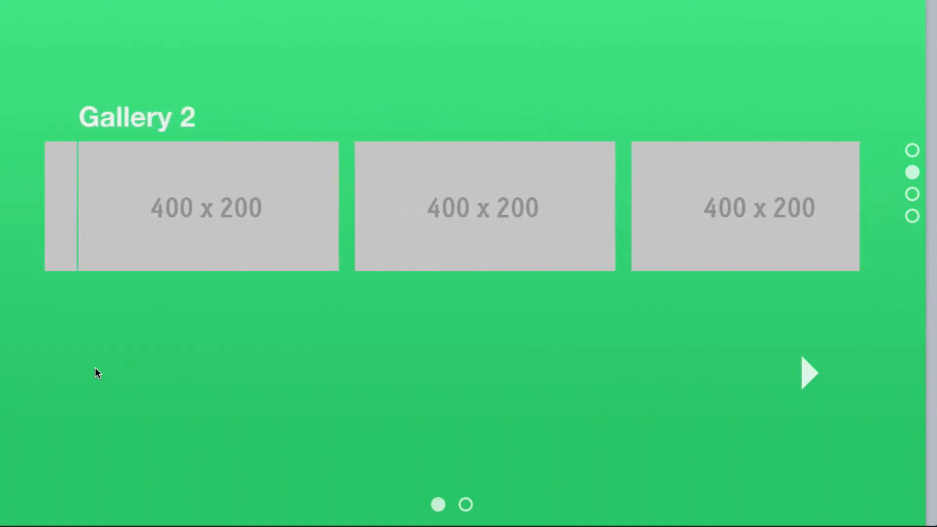
pyautogui.click(816, 373)
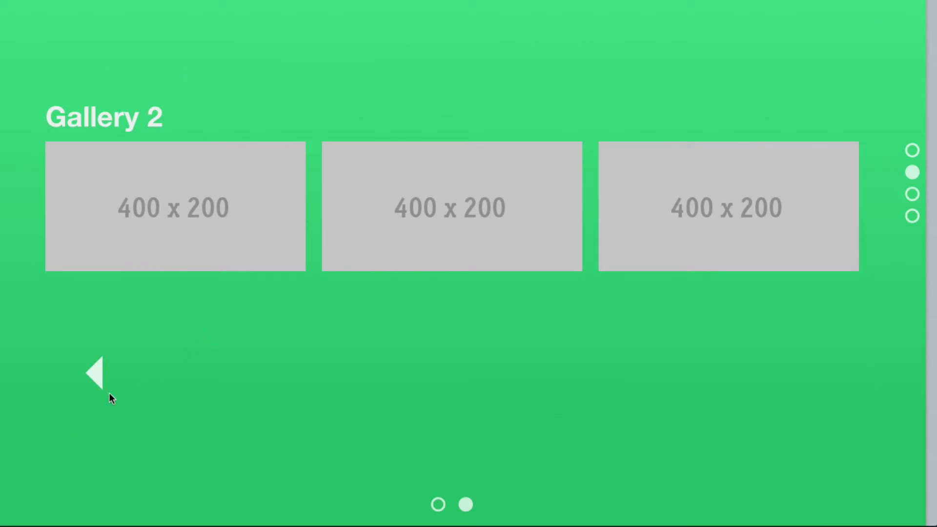
pyautogui.click(93, 374)
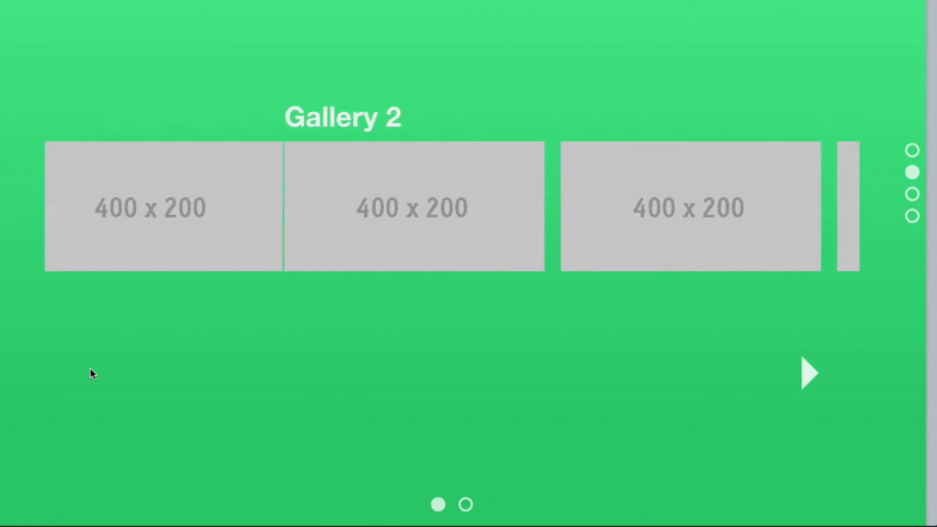
pyautogui.click(814, 373)
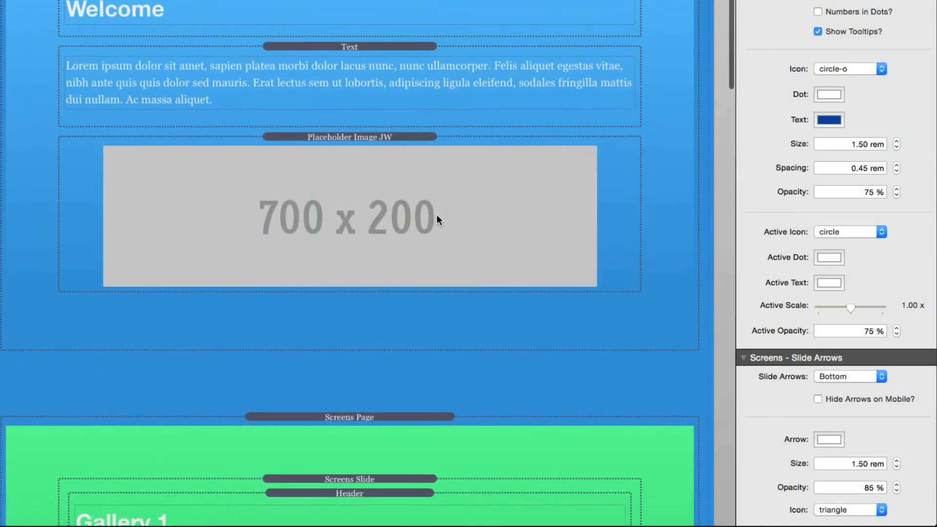
pyautogui.scroll(3, 436, 216)
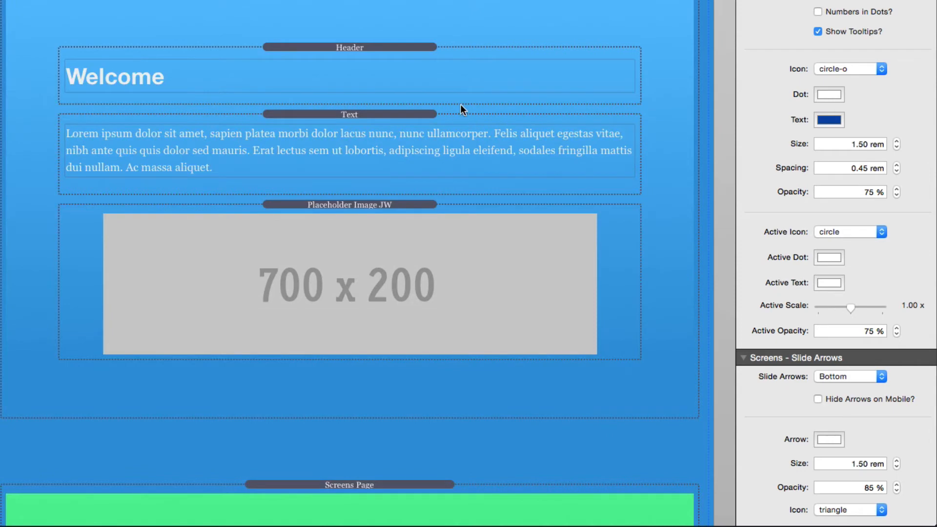
# - Turn off the slide arrows of the Screens stack, and add a Screens Navigator stack below the Gallery 2 slide
pyautogui.click(844, 379)
pyautogui.click(842, 346)
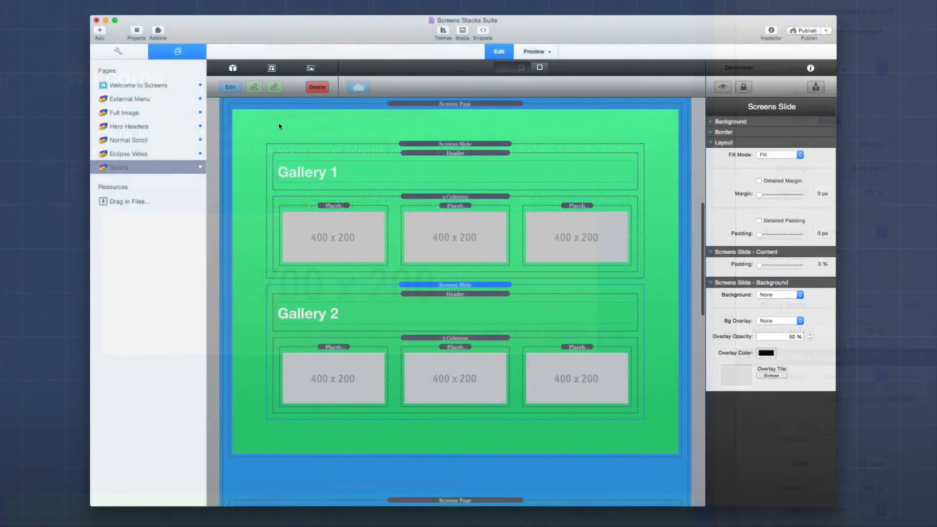
pyautogui.click(232, 68)
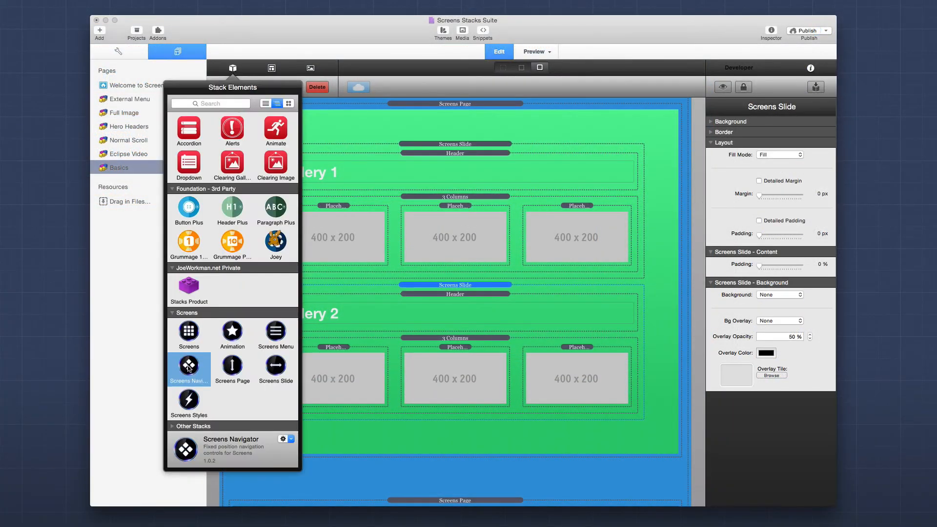
pyautogui.moveTo(190, 369); pyautogui.dragTo(414, 418)
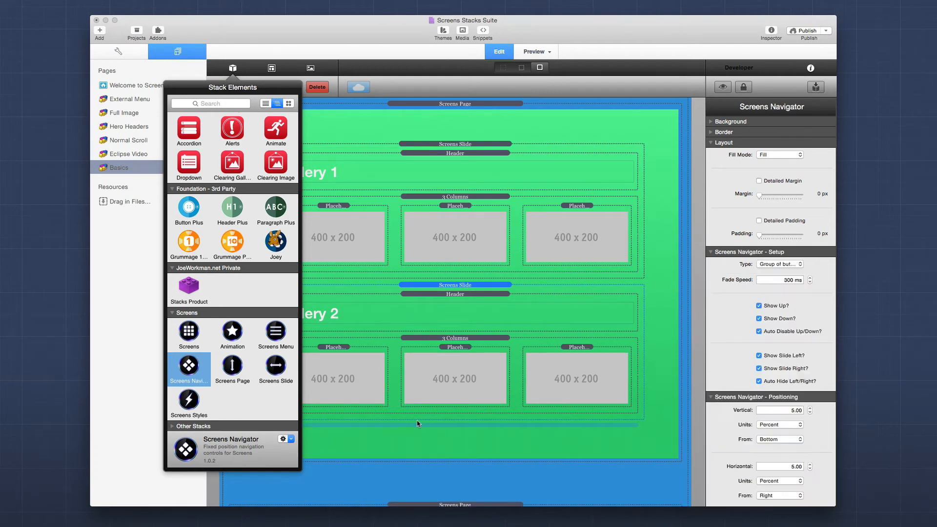
pyautogui.click(423, 427)
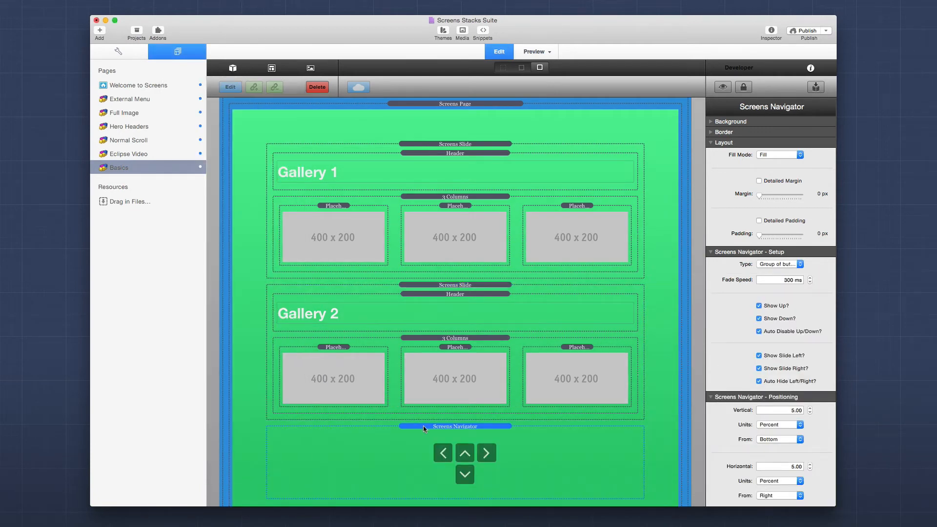
pyautogui.scroll(-3, 423, 428)
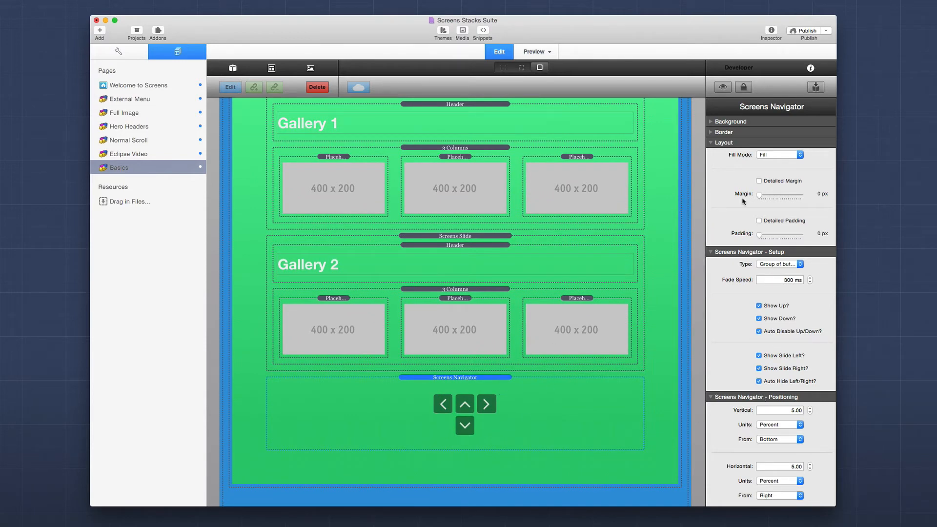
# - Try the Single Button type for the Screens Navigator, and return it to the group of buttons
pyautogui.click(711, 143)
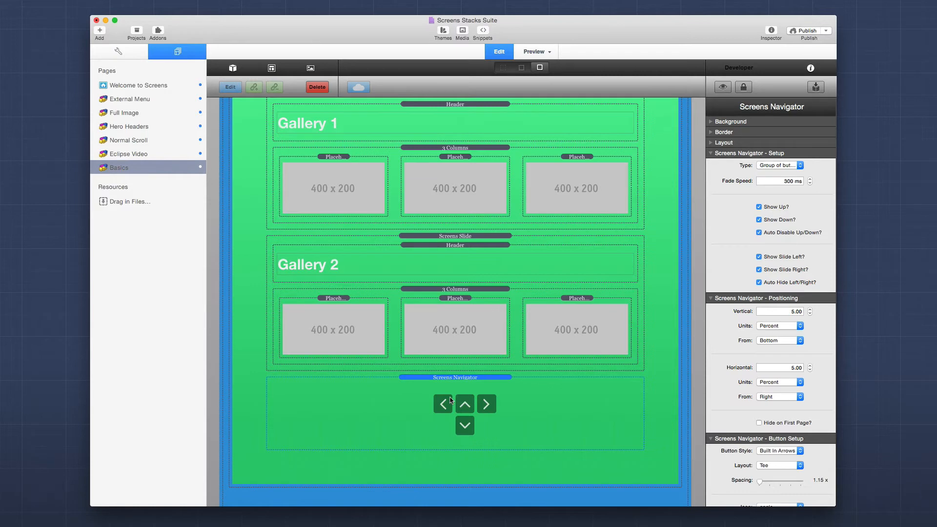
pyautogui.click(772, 165)
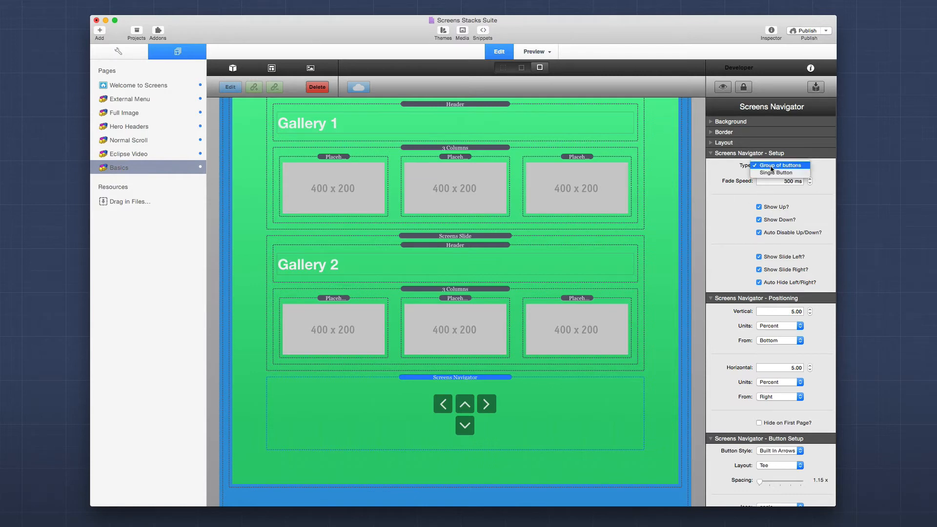
pyautogui.click(771, 173)
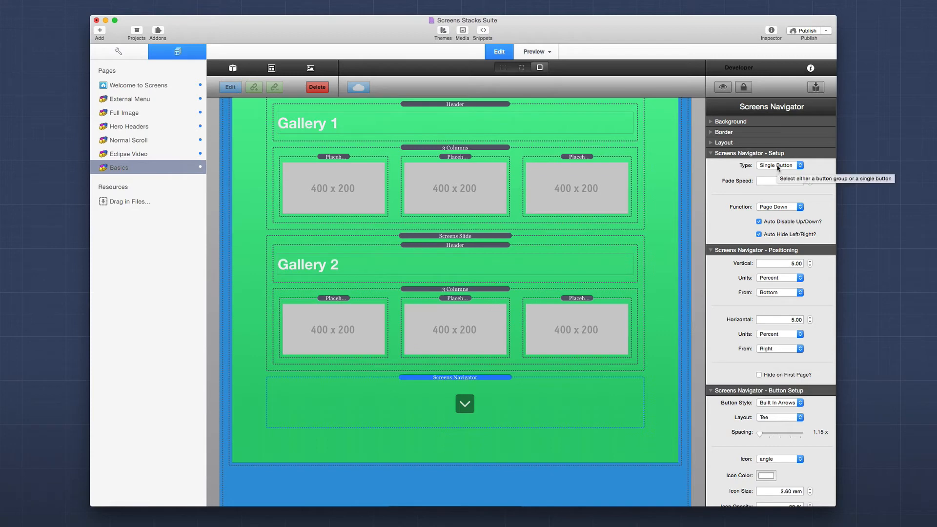
pyautogui.click(775, 166)
pyautogui.click(778, 162)
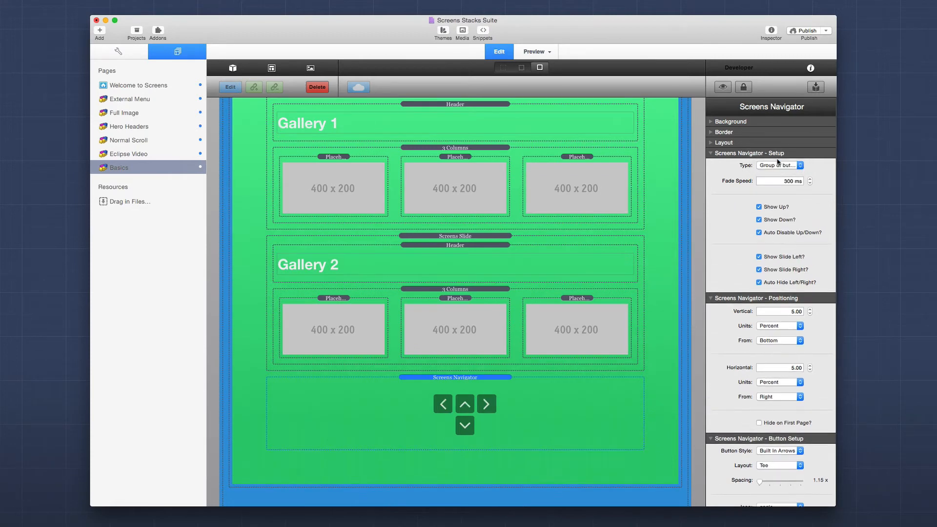
# - Try Custom Dropzones as the Screens Navigator's button style, and return it to Built In Arrows
pyautogui.scroll(-4, 749, 305)
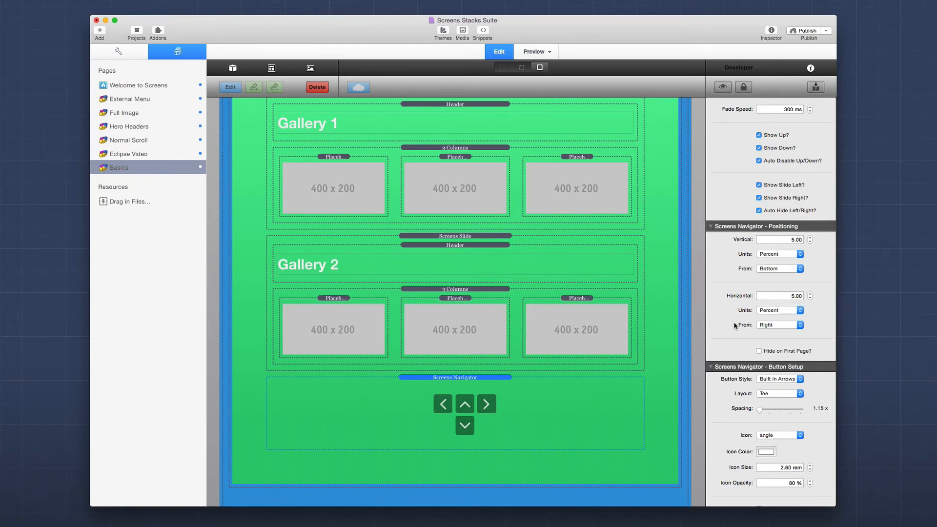
pyautogui.scroll(-5, 732, 327)
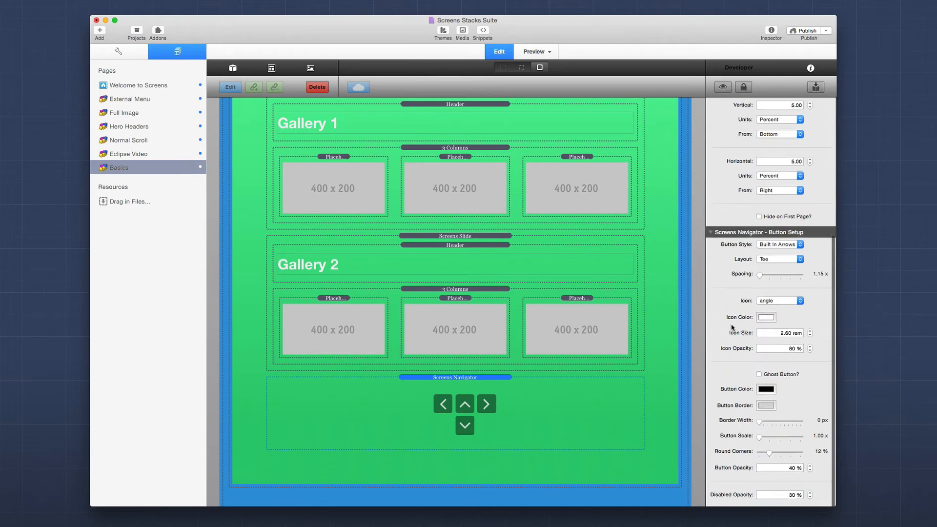
pyautogui.click(784, 247)
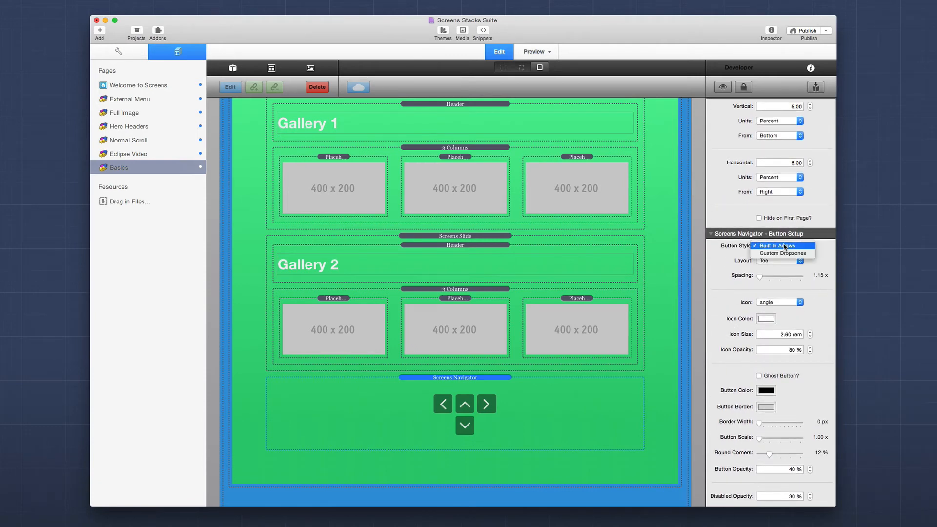
pyautogui.click(783, 252)
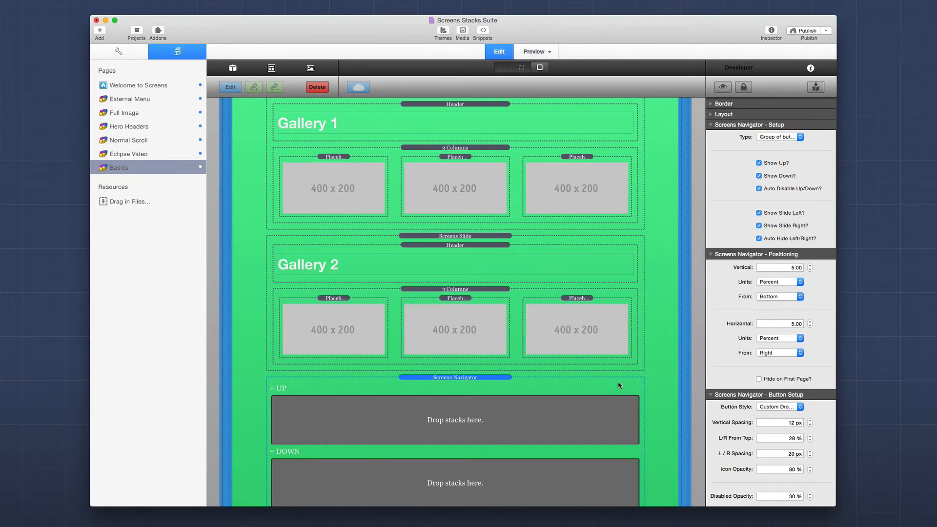
pyautogui.scroll(-2, 619, 385)
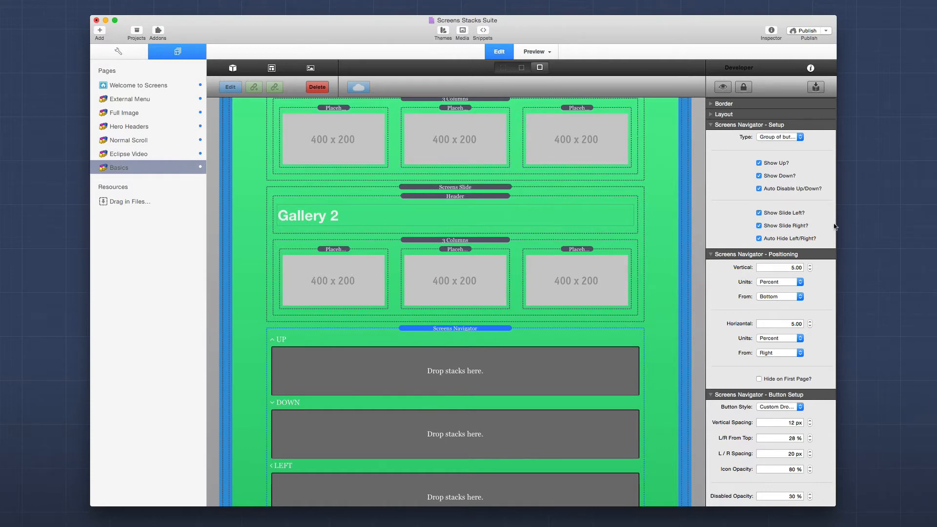
pyautogui.click(780, 407)
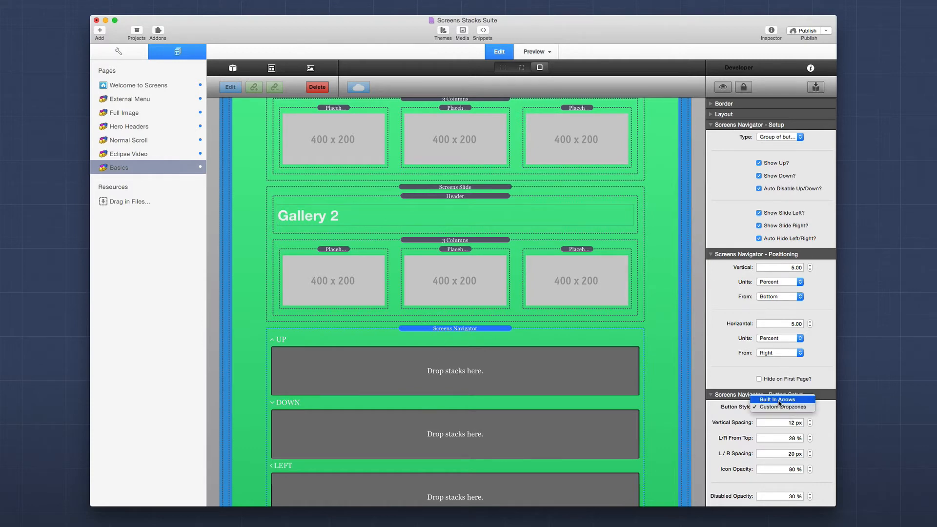
pyautogui.click(779, 397)
# - Set the Screens Navigator's layout to D-Pad and its button color to the web safe color FFFFFF
pyautogui.scroll(-5, 775, 342)
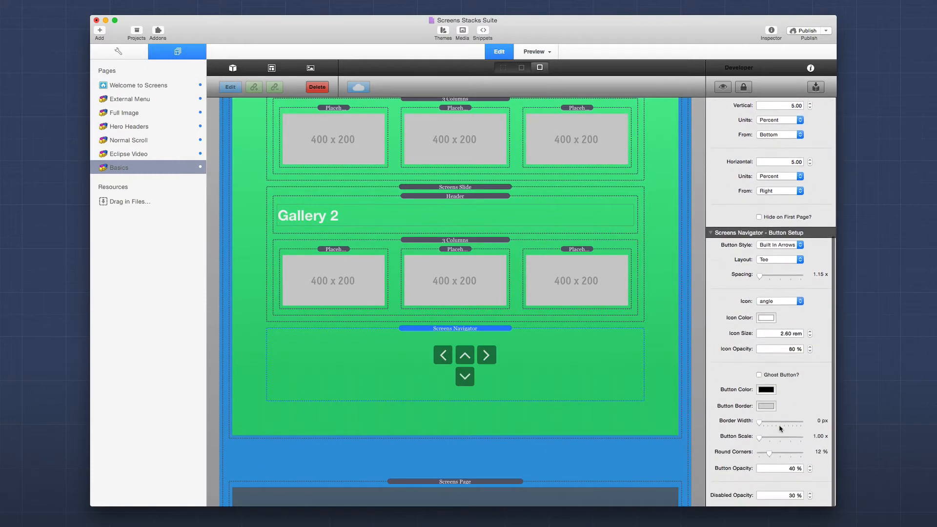
pyautogui.click(773, 262)
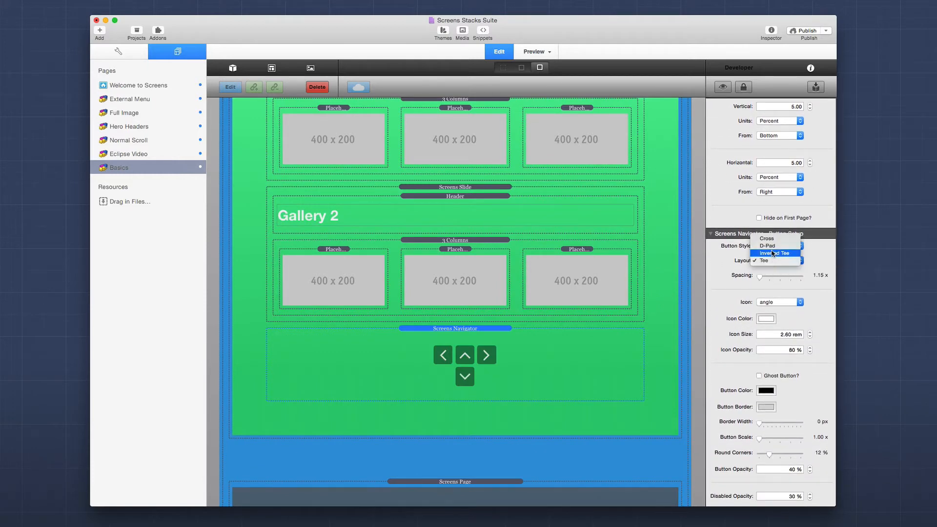
pyautogui.click(772, 247)
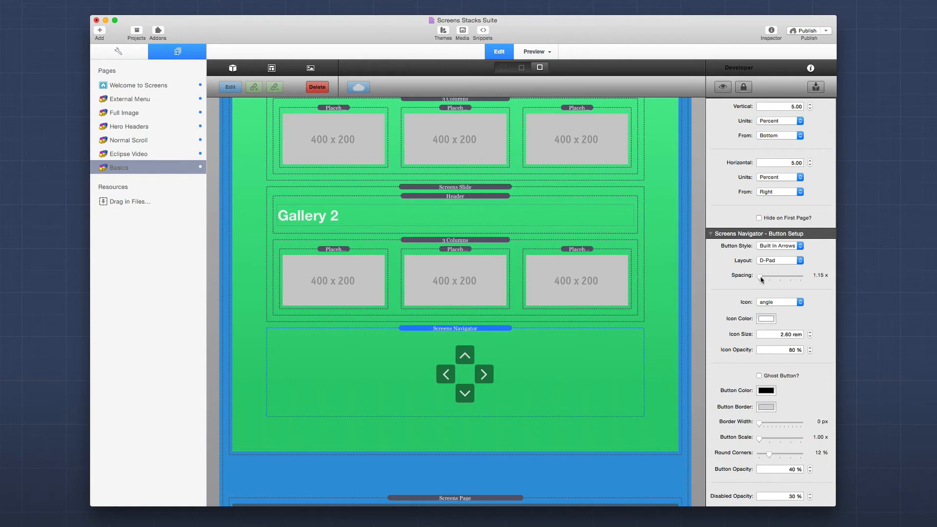
pyautogui.click(766, 391)
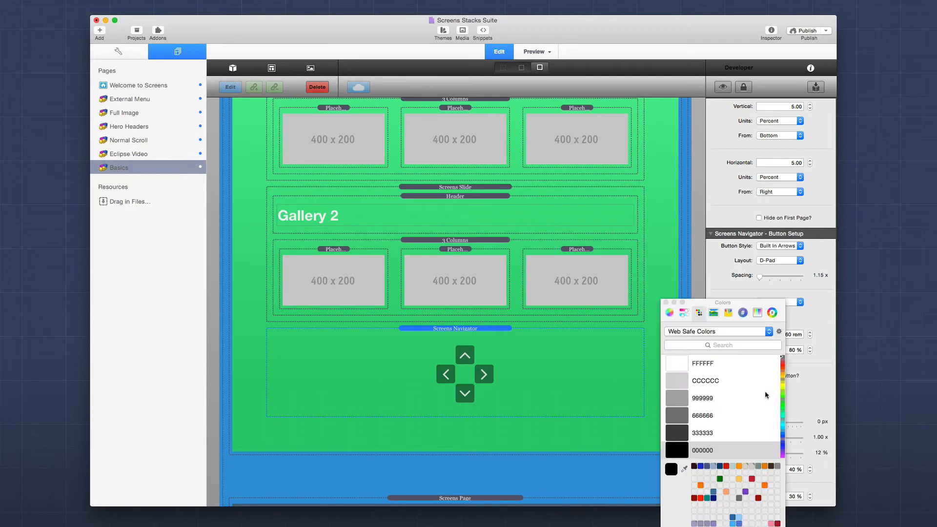
pyautogui.click(675, 364)
pyautogui.click(666, 302)
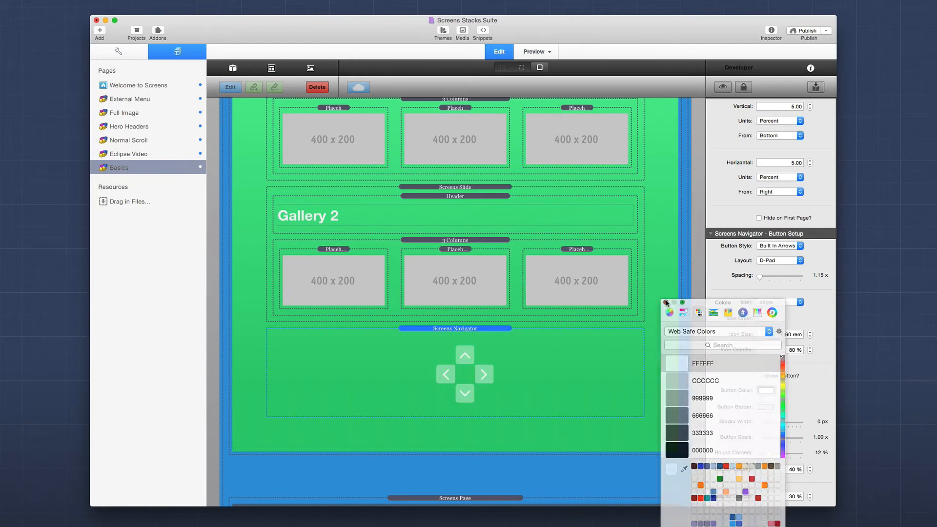
# - Try a button opacity of 20 % for the Screens Navigator, and settle on 30 %
pyautogui.click(779, 349)
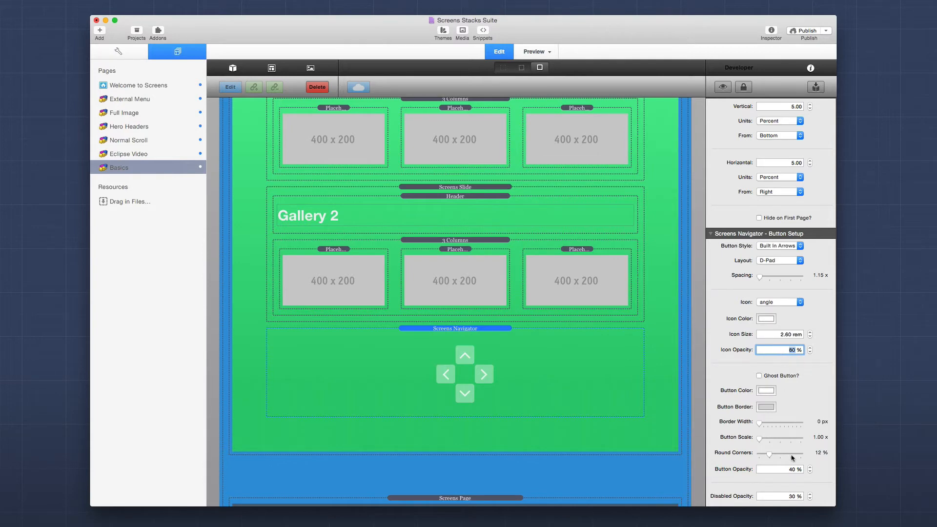
pyautogui.click(789, 469)
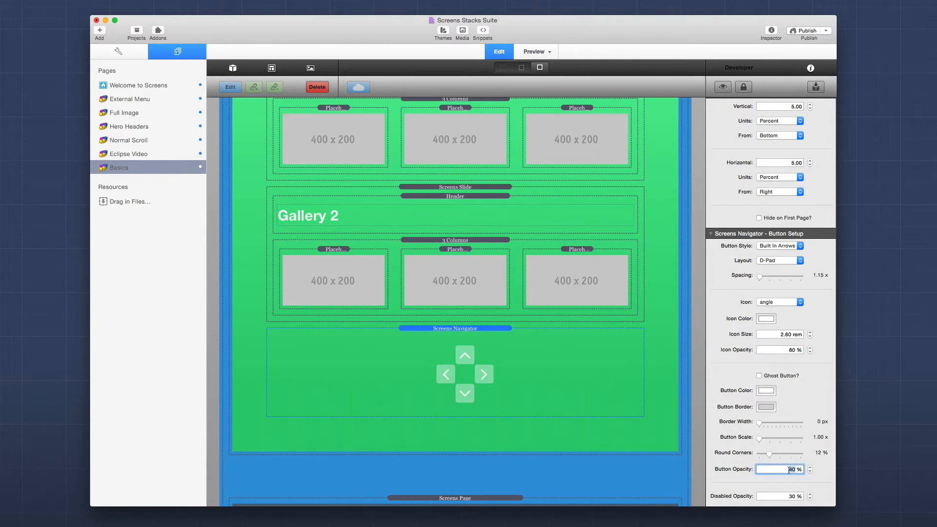
pyautogui.press('Delete')
pyautogui.write('2')
pyautogui.press('Tab')
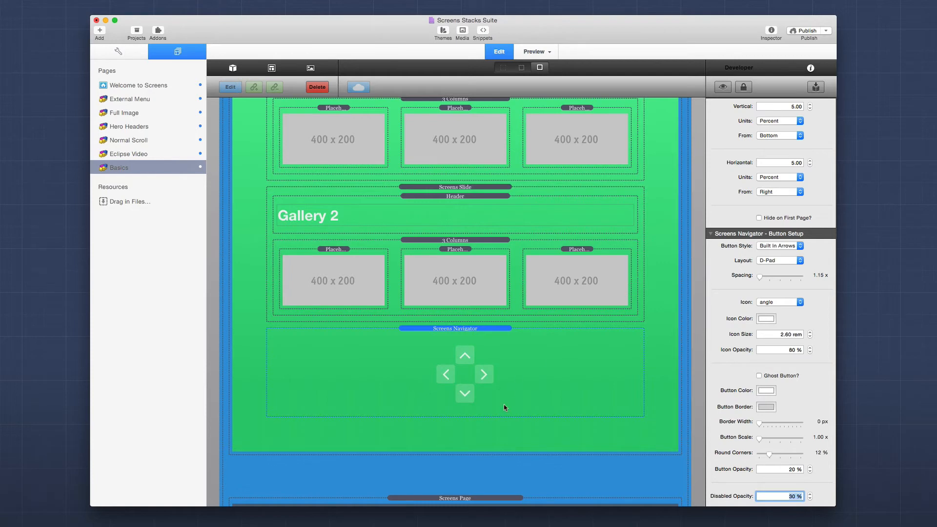
pyautogui.click(787, 470)
pyautogui.press('Delete')
pyautogui.write('3')
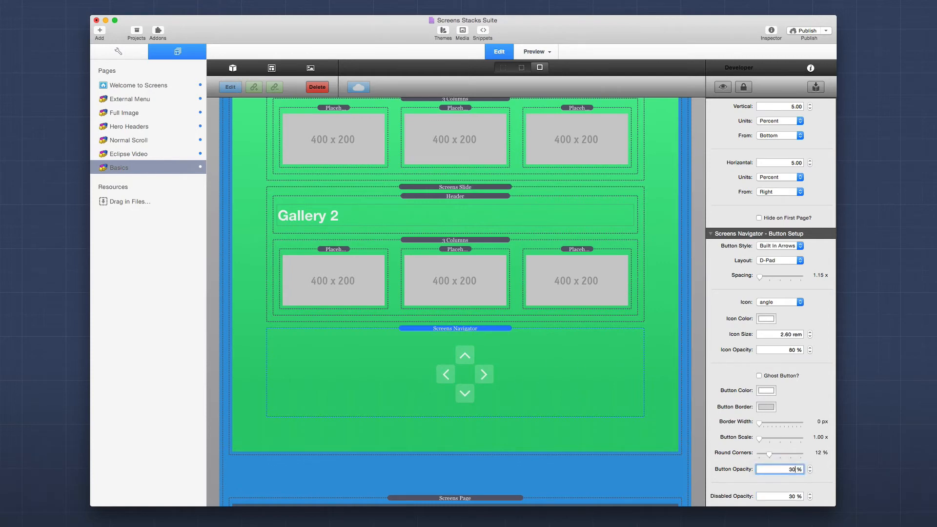
pyautogui.press('Tab')
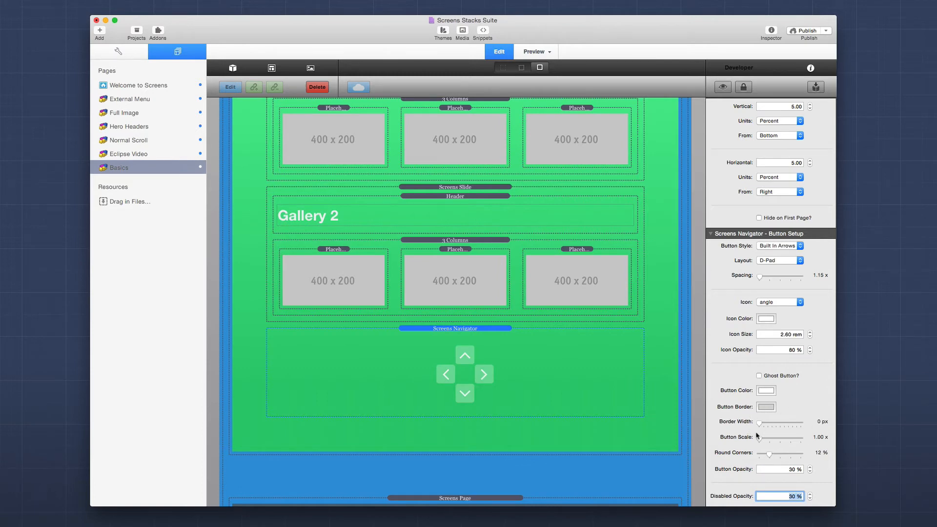
pyautogui.moveTo(759, 442); pyautogui.dragTo(770, 458)
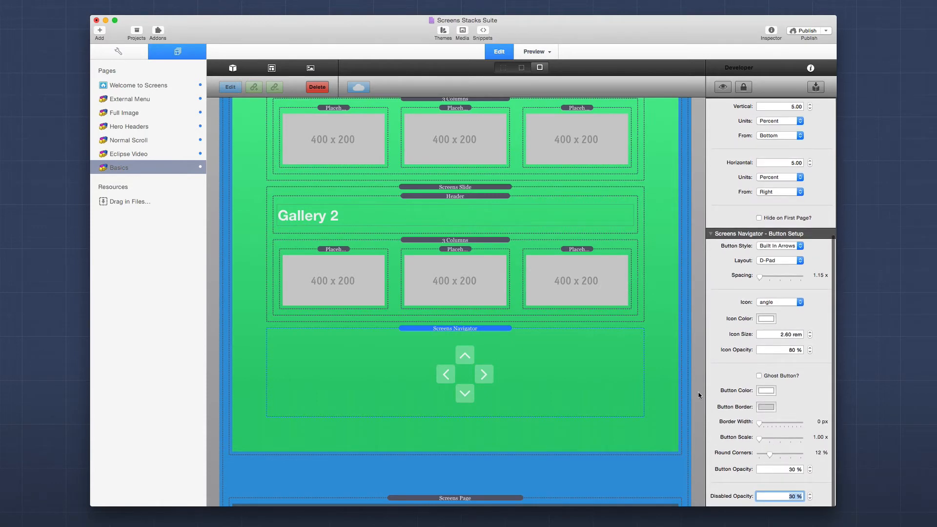
# - Preview the Gallery page, test the navigator's right and up arrows, and return to editing
pyautogui.press('super+r')
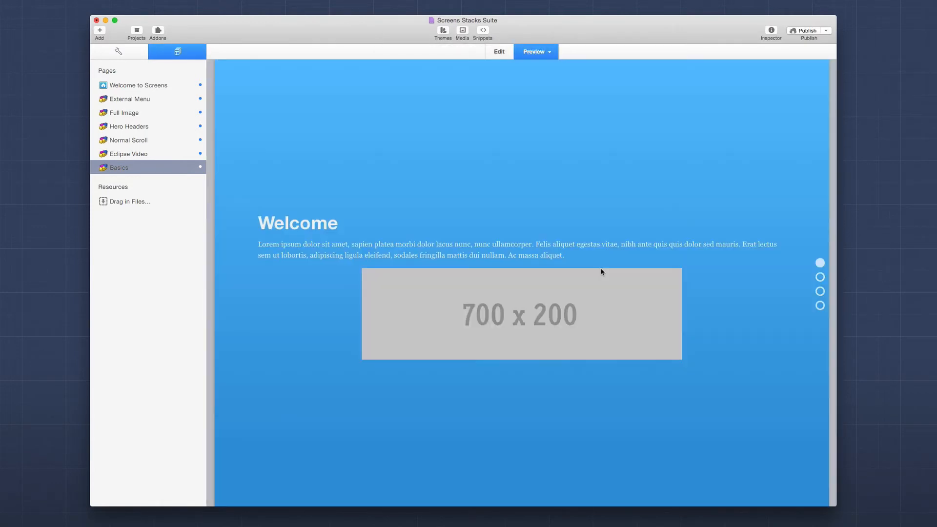
pyautogui.scroll(-2, 601, 272)
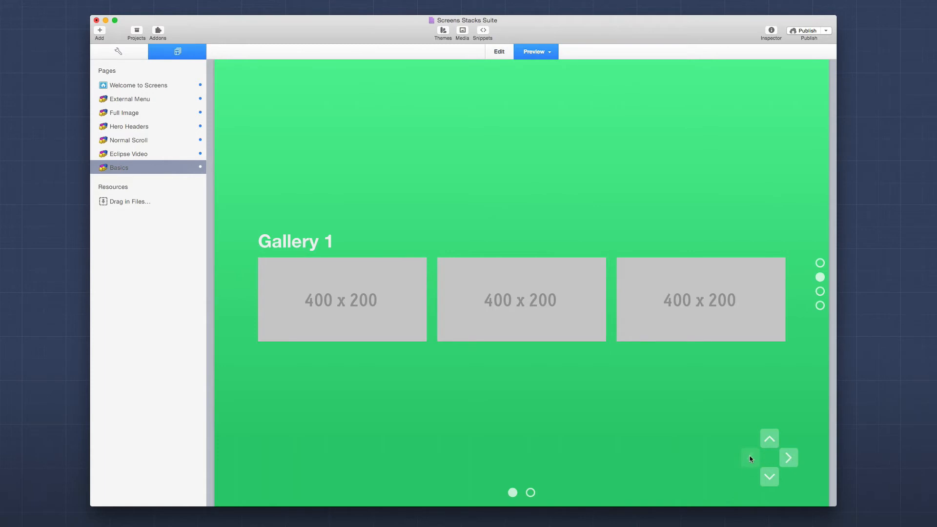
pyautogui.click(788, 458)
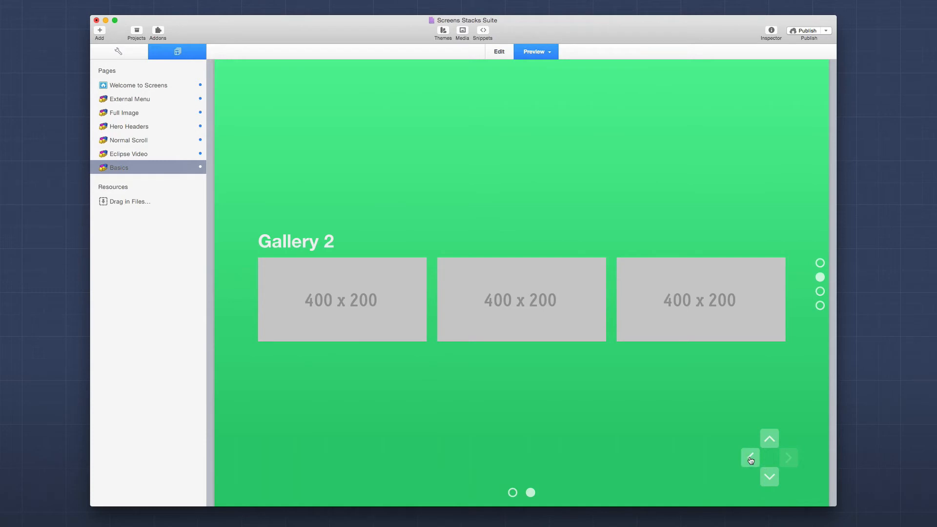
pyautogui.click(769, 439)
pyautogui.scroll(-1, 769, 435)
pyautogui.press('super+r')
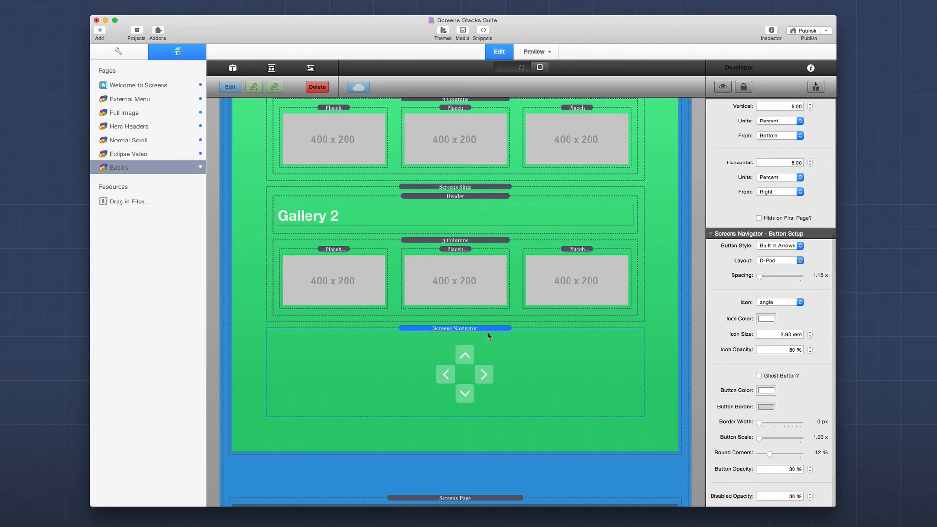
# - Move the Screens Navigator out of the Gallery page to between the Screens Styles and Screens stacks, and preview the site
pyautogui.scroll(1, 486, 334)
pyautogui.scroll(3, 486, 334)
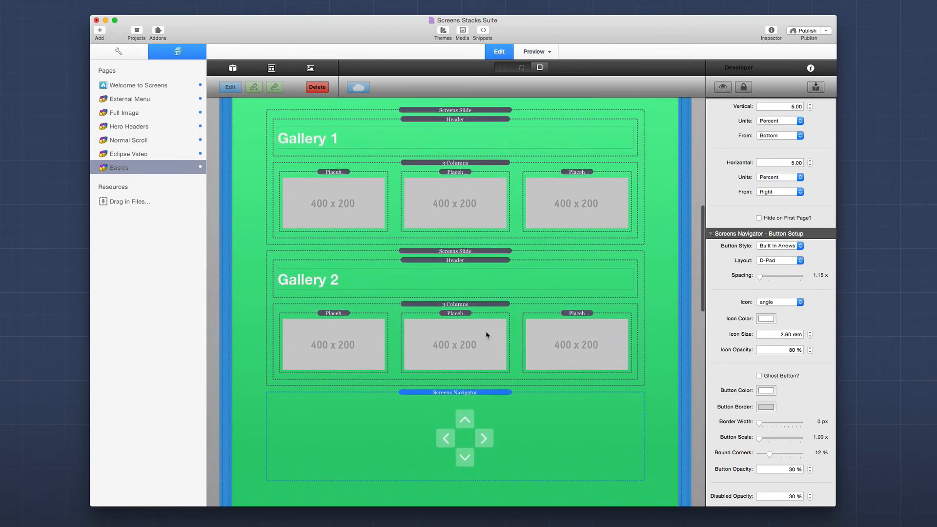
pyautogui.scroll(3, 486, 334)
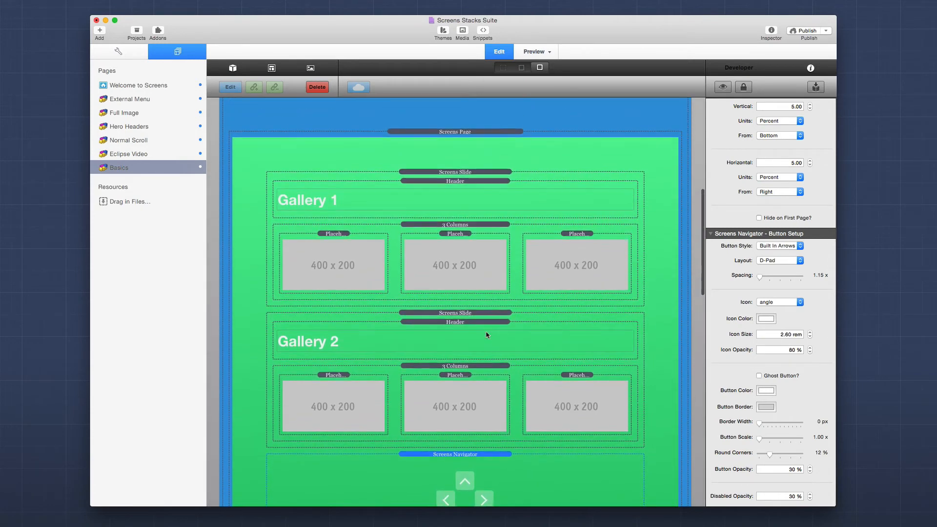
pyautogui.scroll(-1, 487, 335)
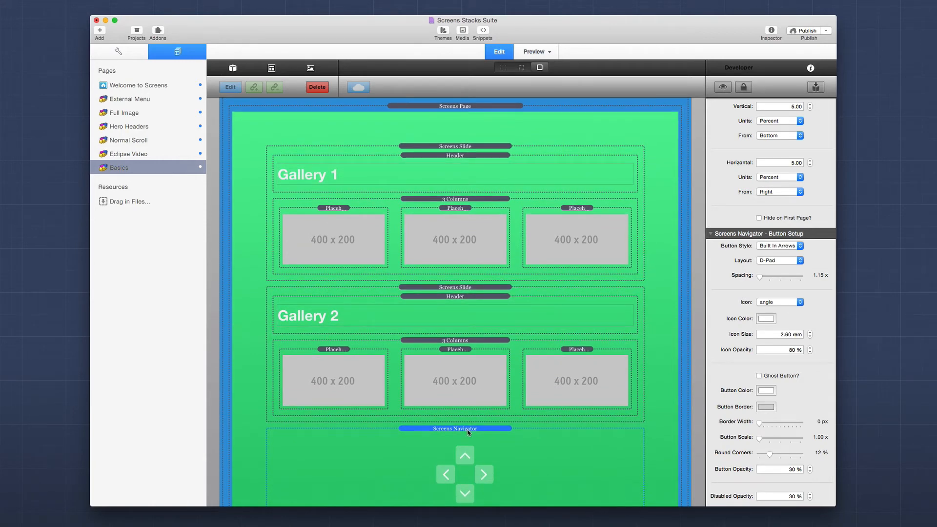
pyautogui.moveTo(467, 429); pyautogui.dragTo(478, 147)
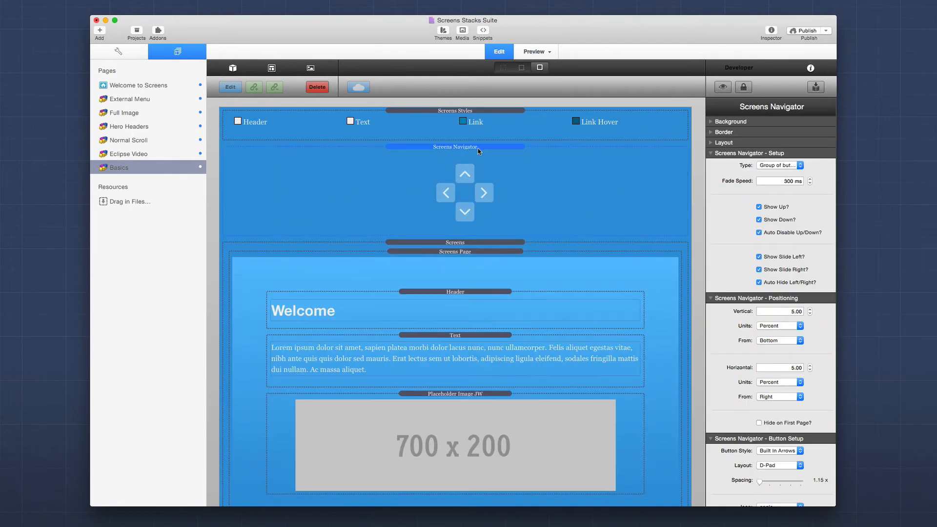
pyautogui.press('super+r')
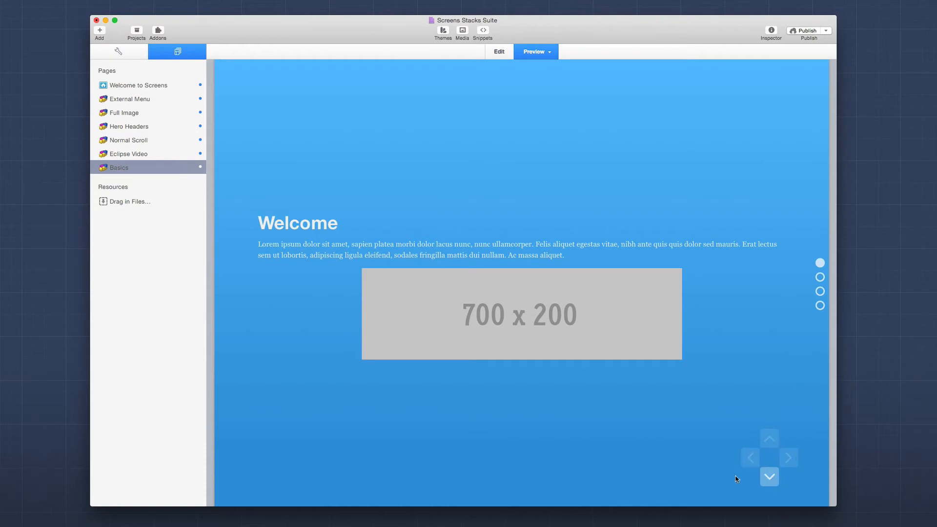
# - Test the D-Pad navigator's down arrow through to the Contact Us page, and its up arrow back to the Gallery page
pyautogui.click(770, 477)
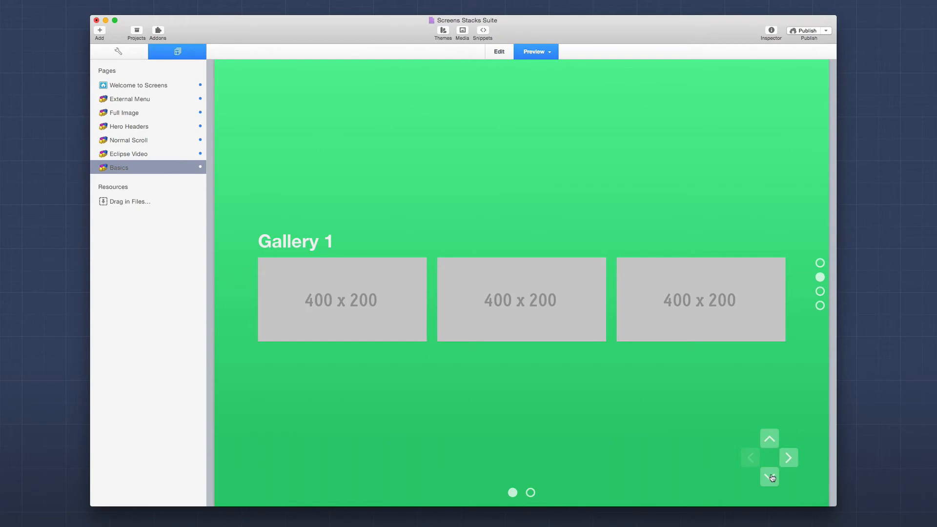
pyautogui.click(770, 477)
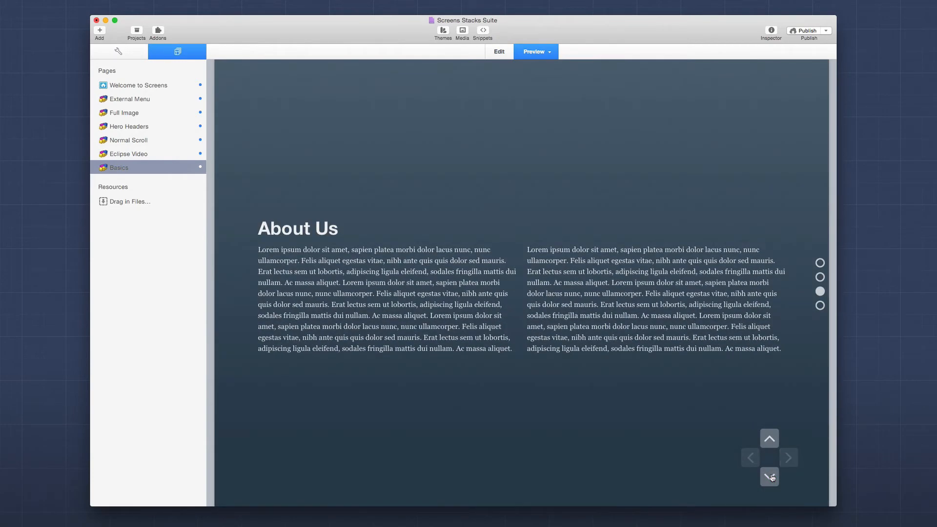
pyautogui.click(770, 481)
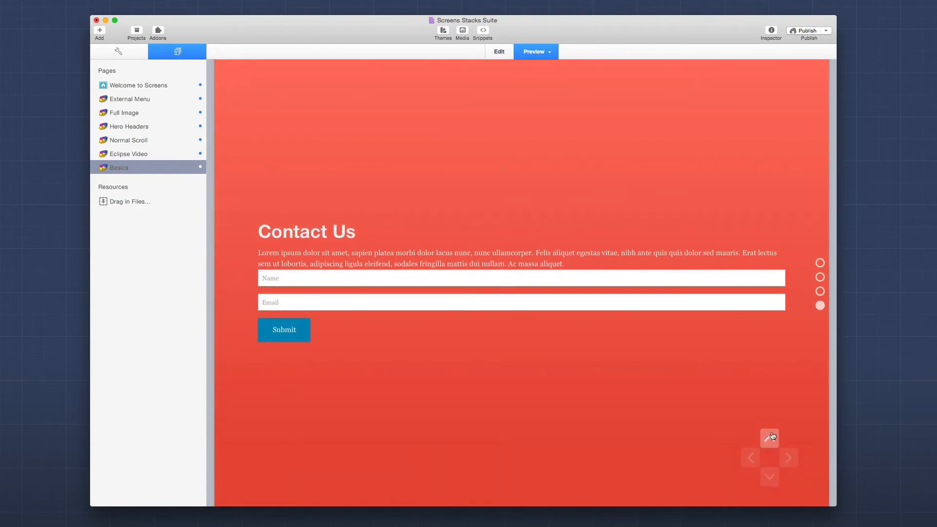
pyautogui.click(773, 437)
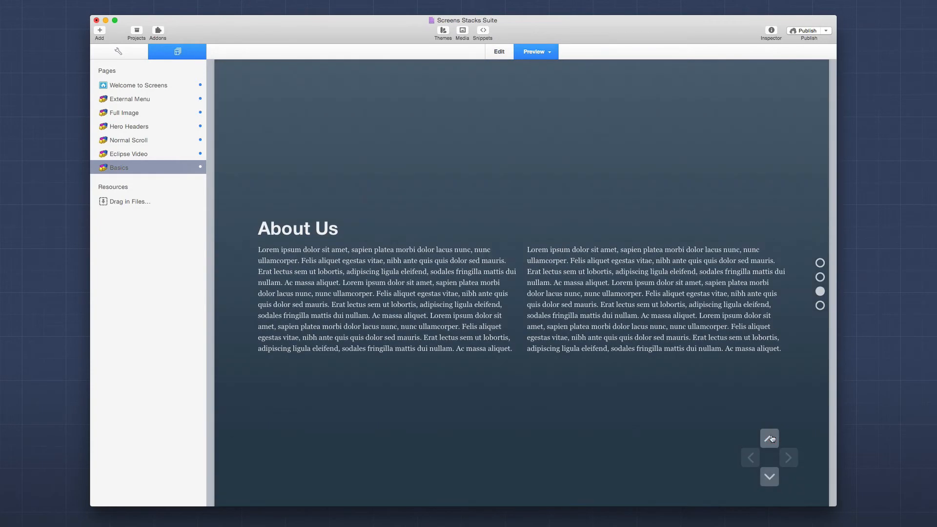
pyautogui.click(772, 438)
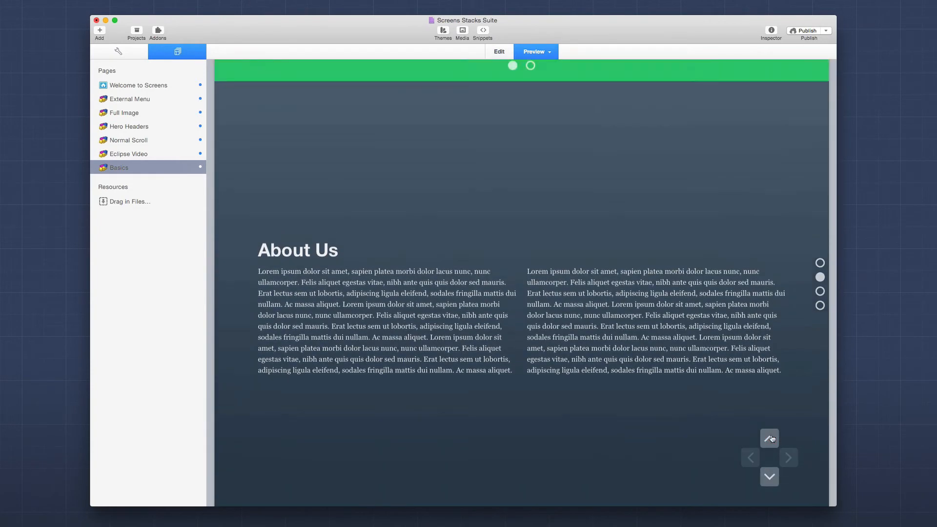
# - Change the Screens Navigator's layout to Tee, and preview it by moving between the two slides on the Gallery page
pyautogui.press('super+r')
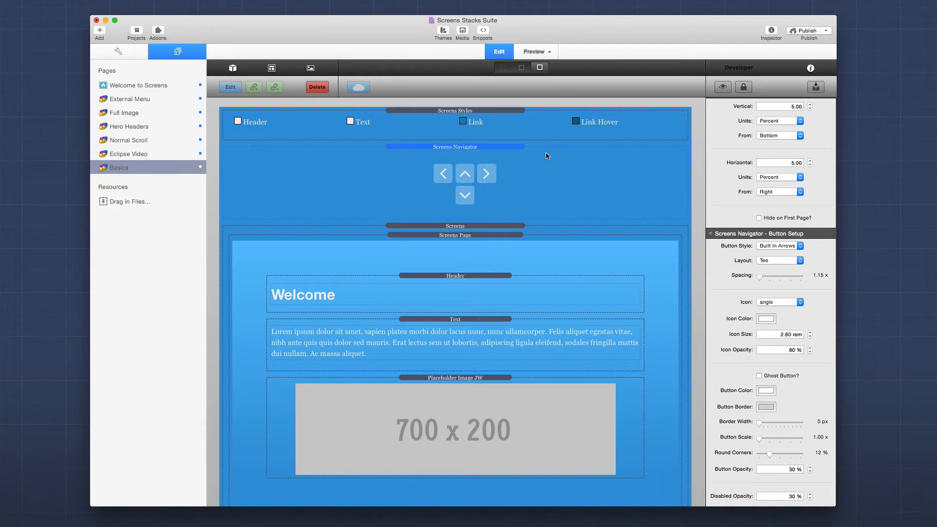
pyautogui.press('super+r')
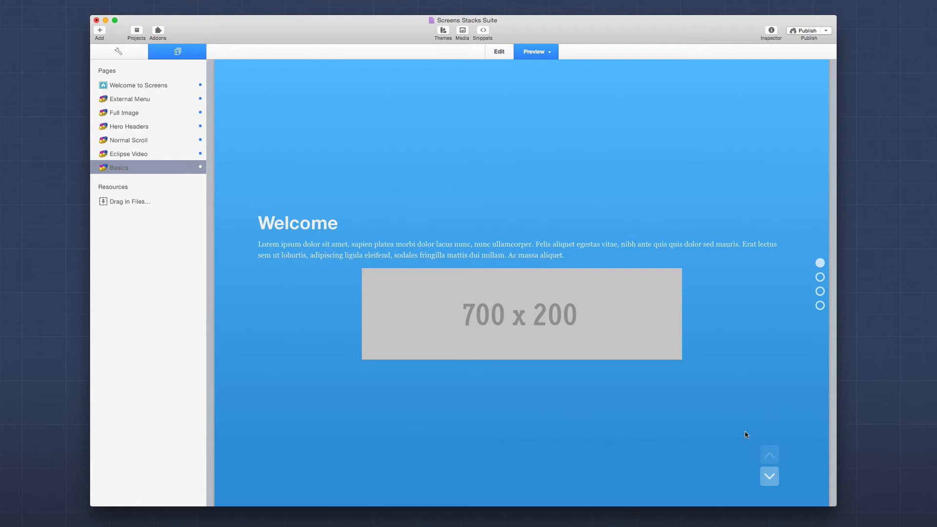
pyautogui.click(769, 479)
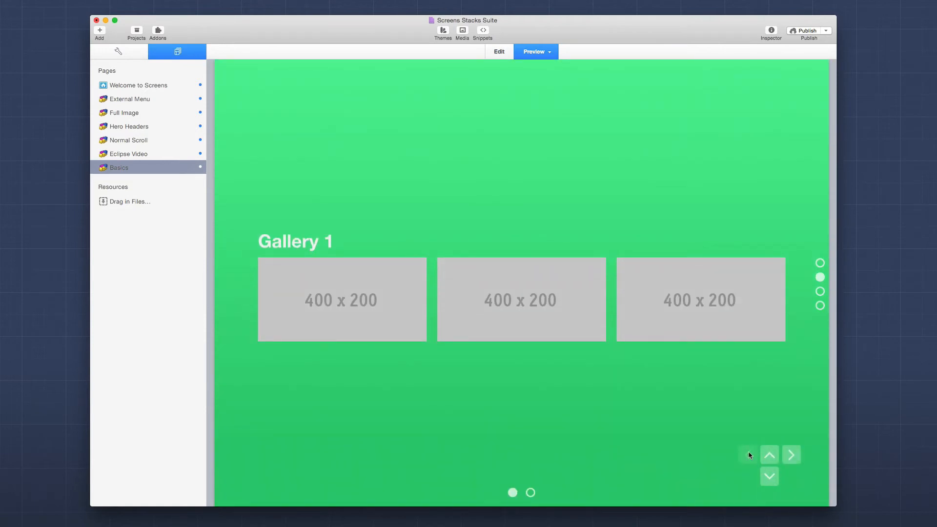
pyautogui.click(792, 456)
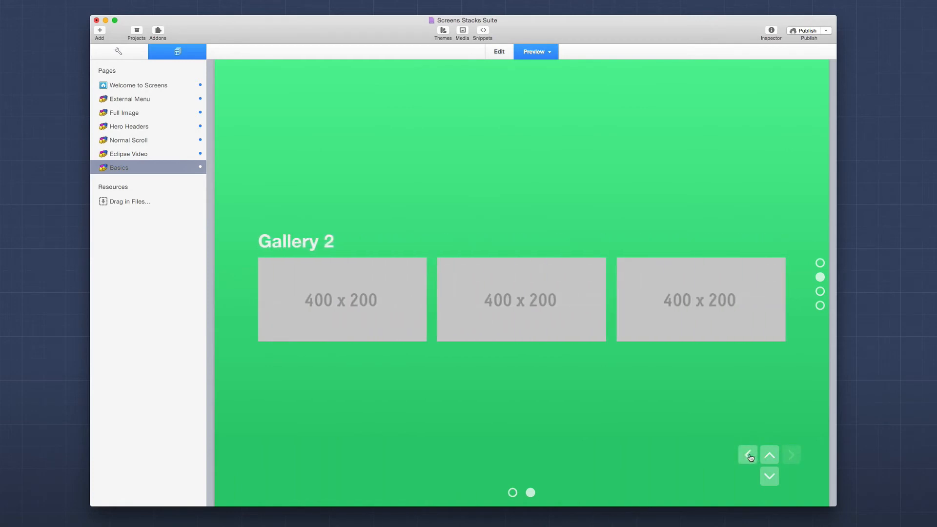
pyautogui.click(749, 456)
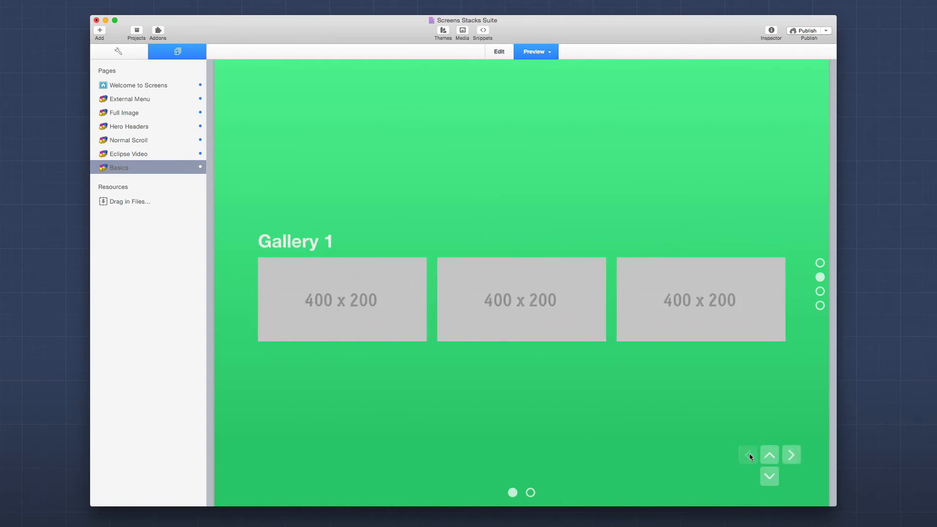
# - Test the Tee navigator by going down to Contact Us, back up to the Gallery page and across to Gallery 2
pyautogui.click(770, 478)
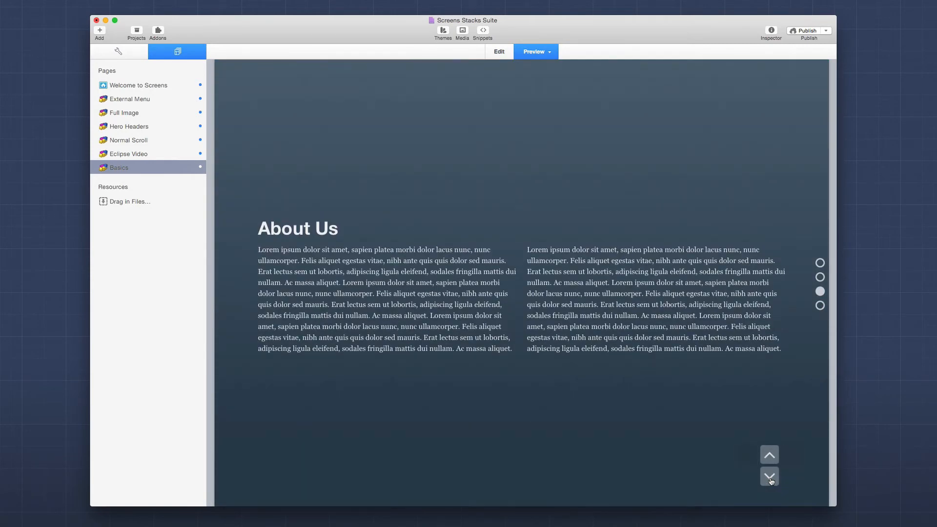
pyautogui.click(770, 478)
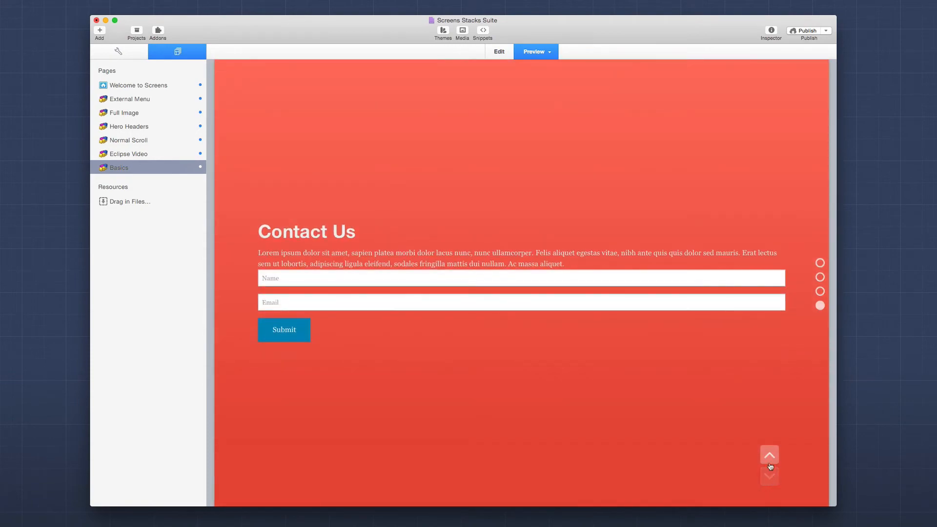
pyautogui.click(770, 455)
pyautogui.click(769, 455)
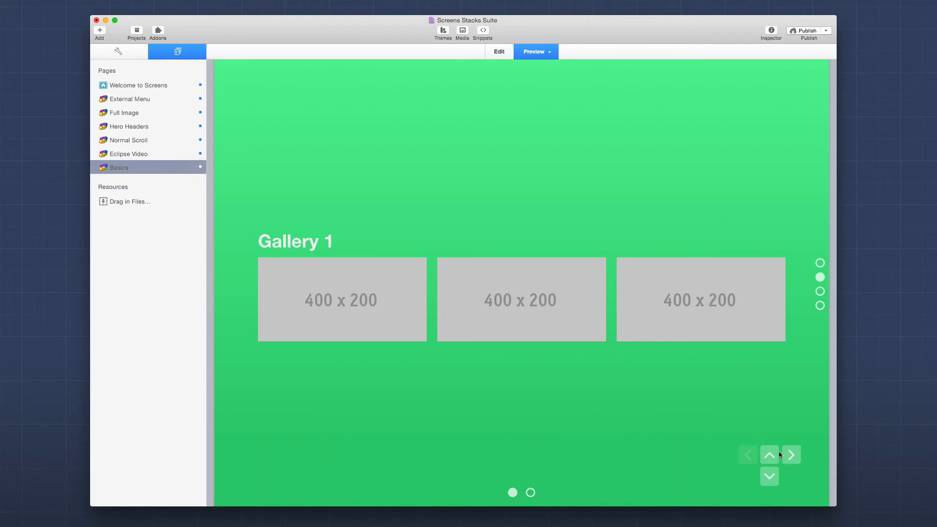
pyautogui.click(791, 454)
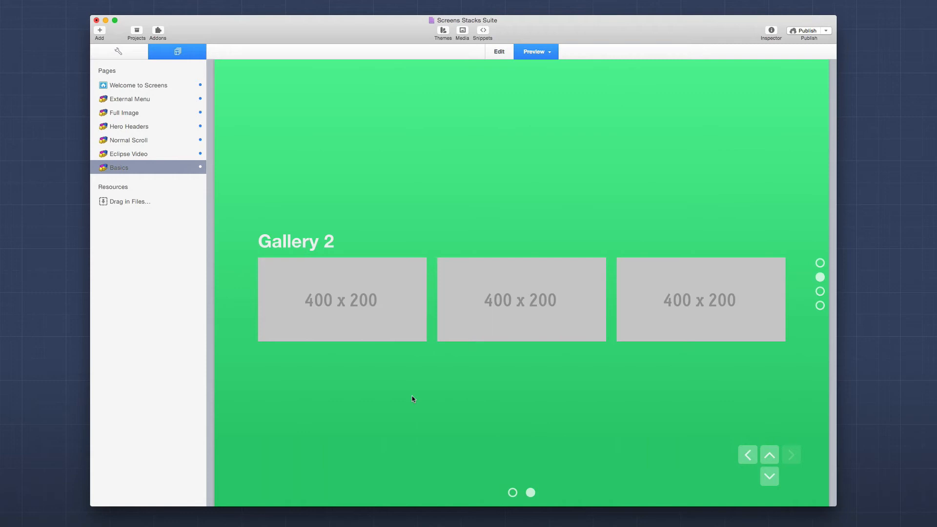
# - Set the Gallery page's background to None, give its slides separate green linear gradients with a darker one for Gallery 2, and preview
pyautogui.press('super+r')
pyautogui.scroll(-6, 447, 298)
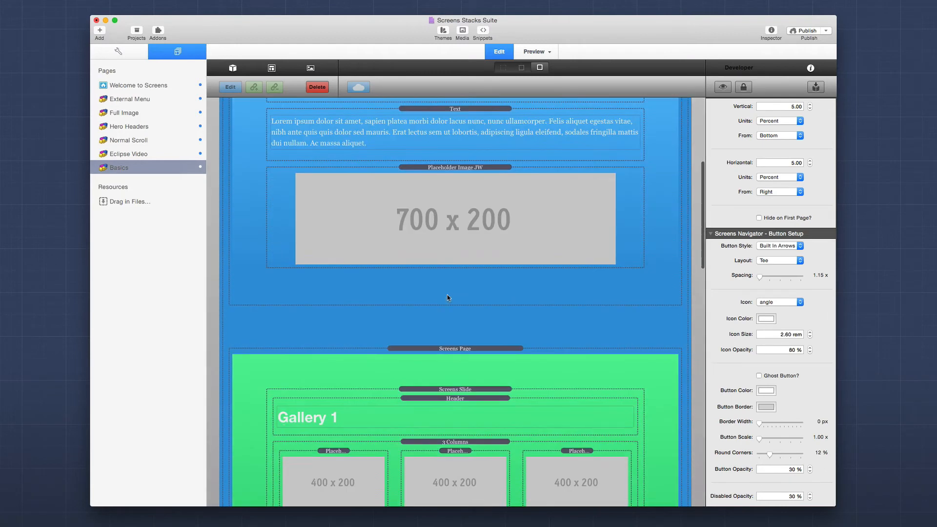
pyautogui.scroll(-3, 447, 297)
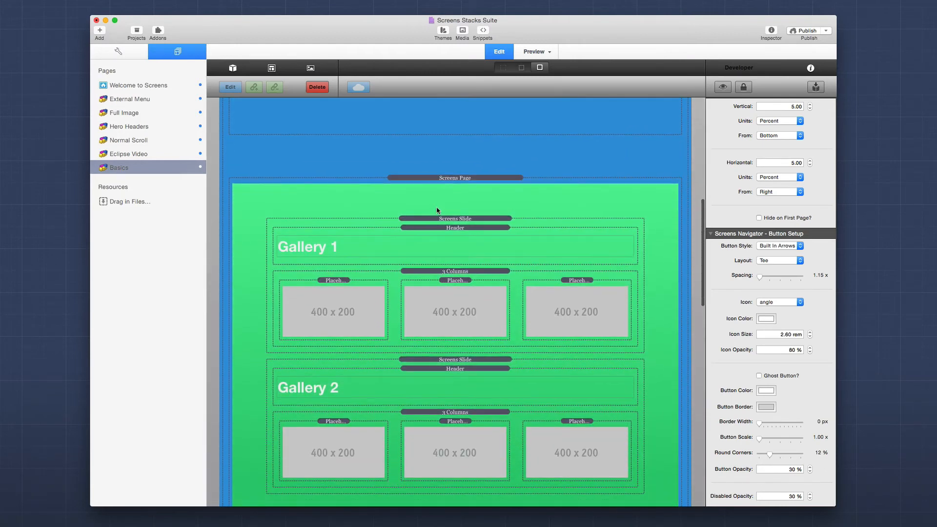
pyautogui.click(438, 189)
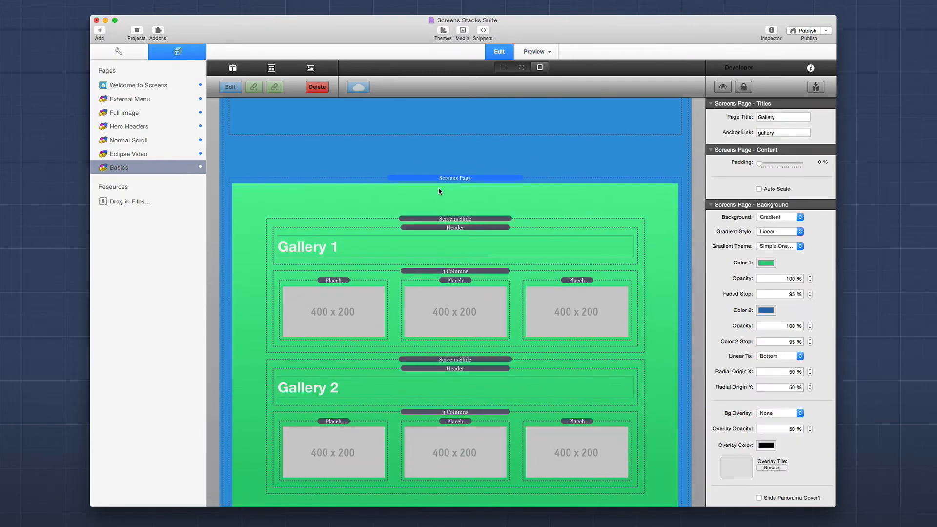
pyautogui.scroll(-1, 438, 191)
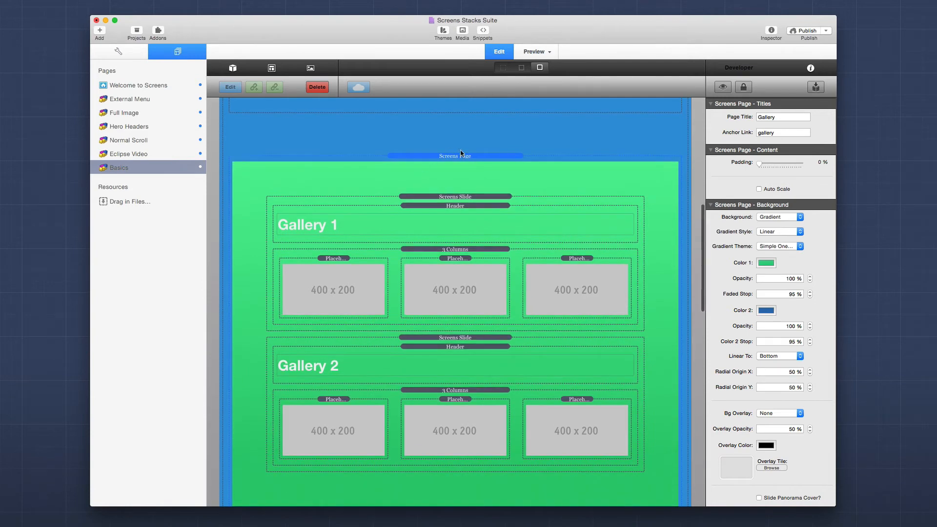
pyautogui.click(458, 197)
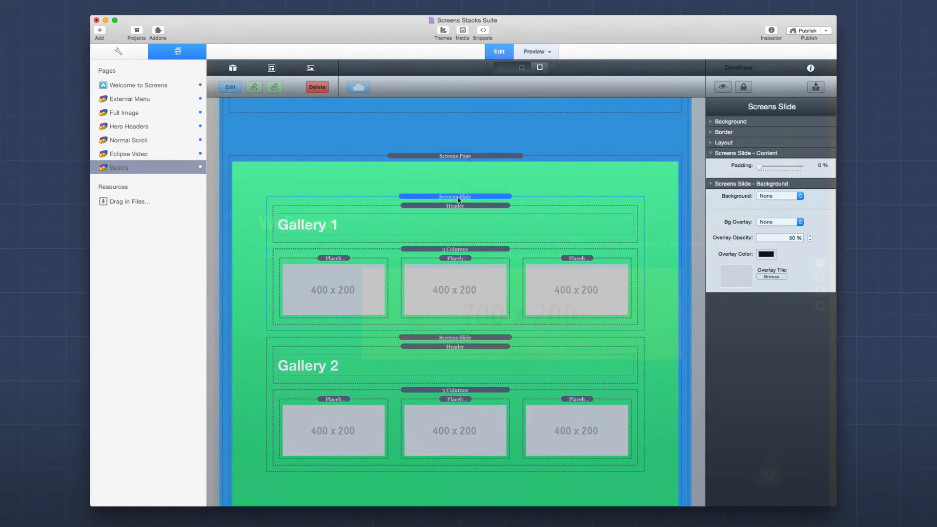
pyautogui.click(466, 156)
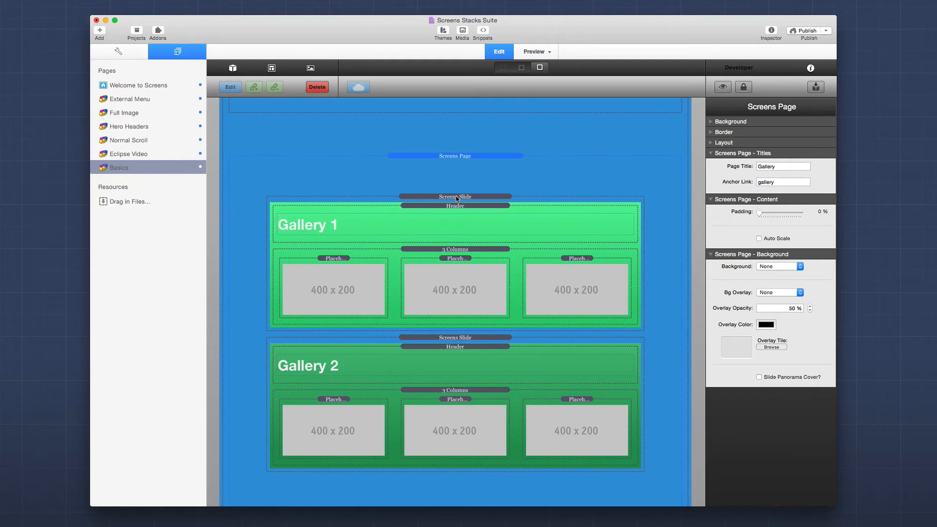
pyautogui.press('super+r')
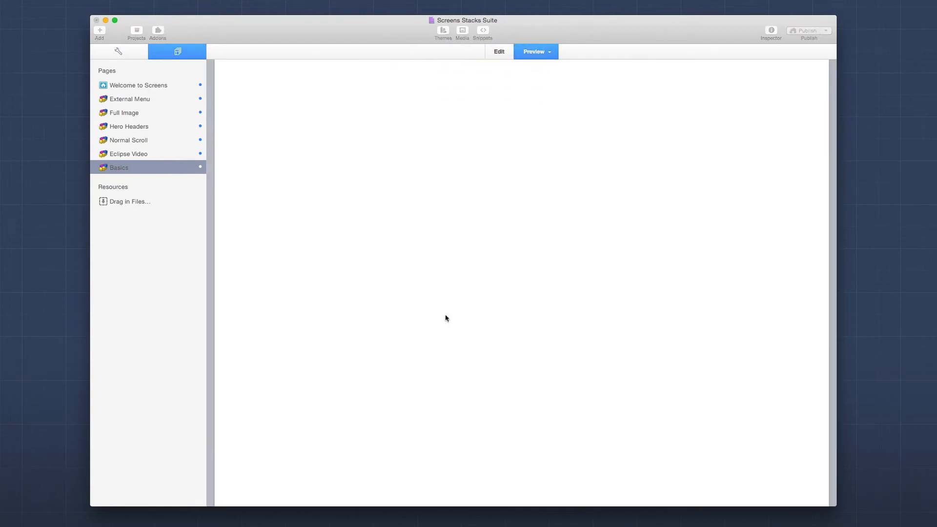
pyautogui.scroll(-1, 445, 318)
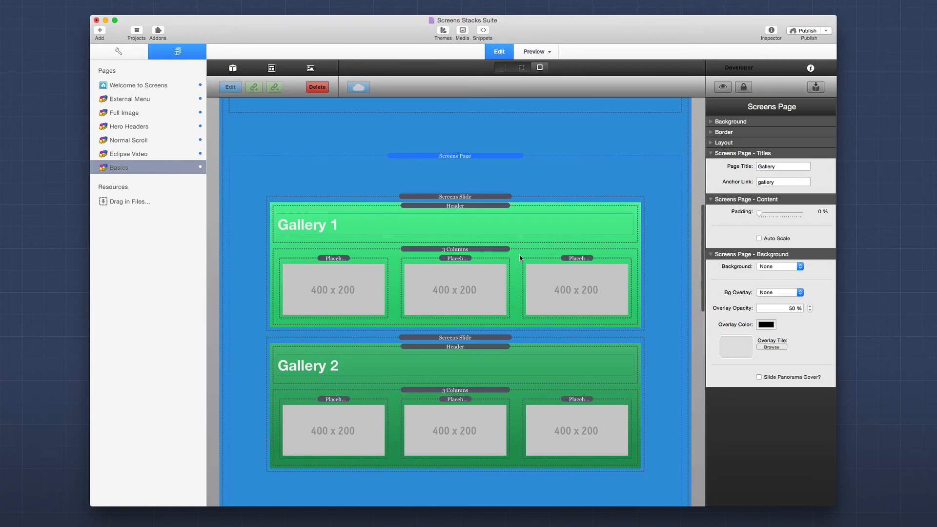
# - Set the main Screens stack's content padding to 0 % and the Welcome page's own padding to 7 %
pyautogui.scroll(9, 520, 256)
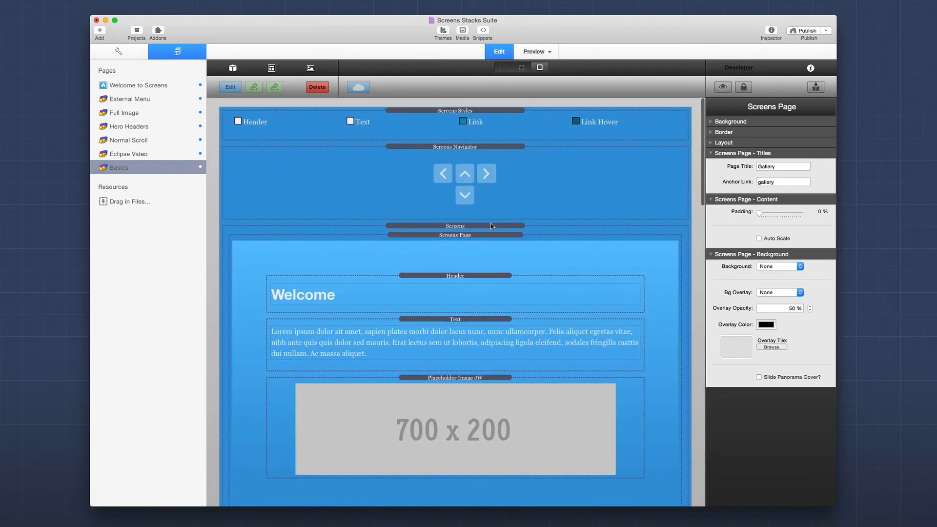
pyautogui.click(493, 226)
pyautogui.scroll(-1, 773, 311)
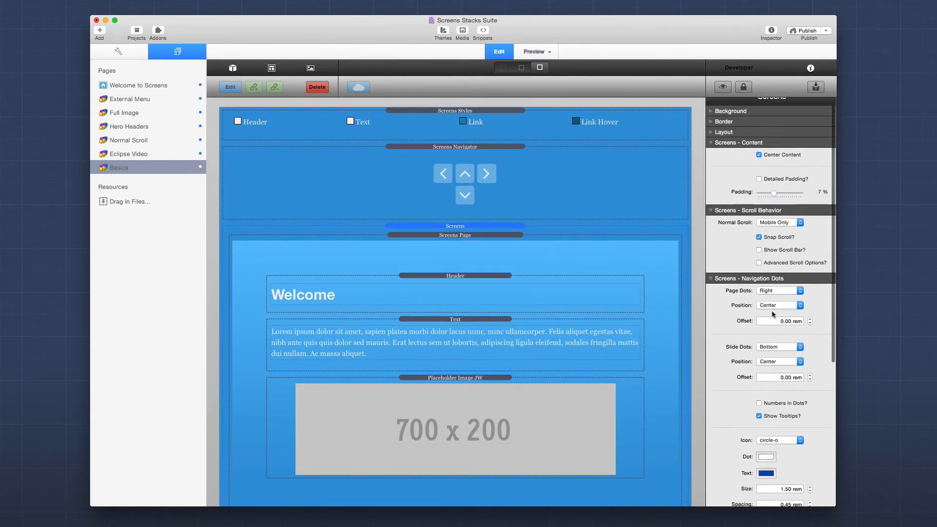
pyautogui.moveTo(774, 193); pyautogui.dragTo(741, 194)
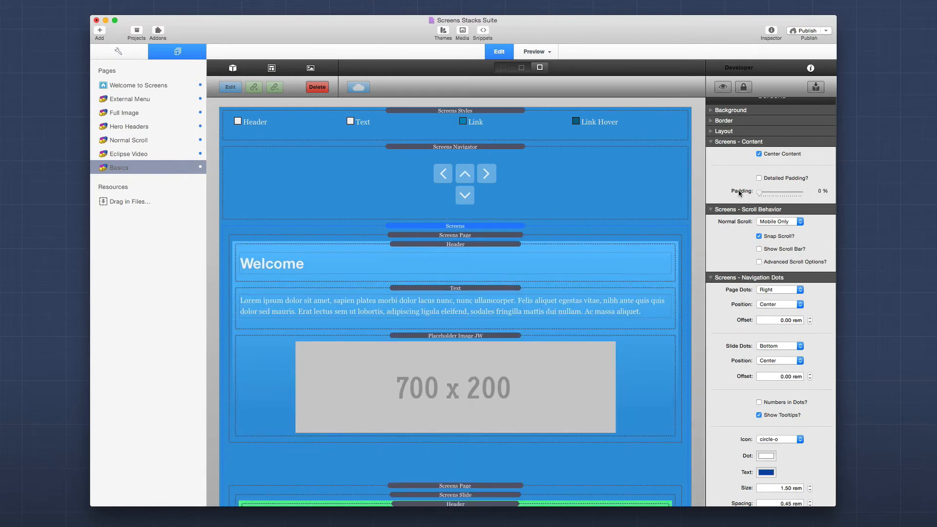
pyautogui.click(398, 236)
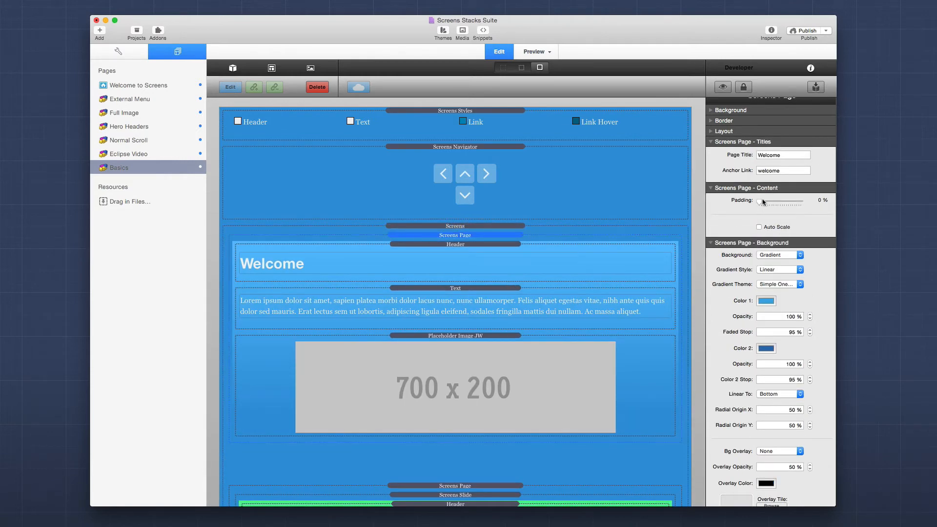
pyautogui.moveTo(759, 201); pyautogui.dragTo(774, 204)
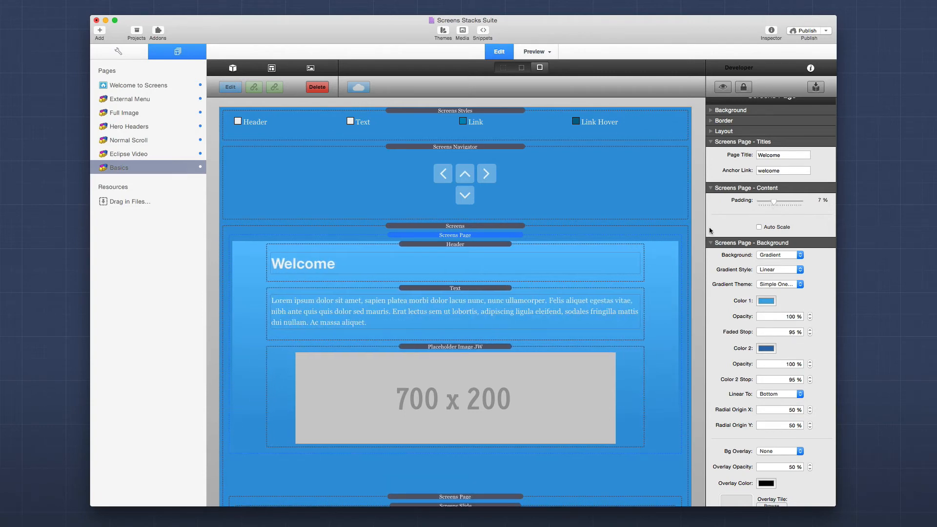
# - Set the content padding of the Gallery 1 and Gallery 2 slides to 7 % each
pyautogui.scroll(-5, 625, 280)
pyautogui.scroll(-2, 625, 280)
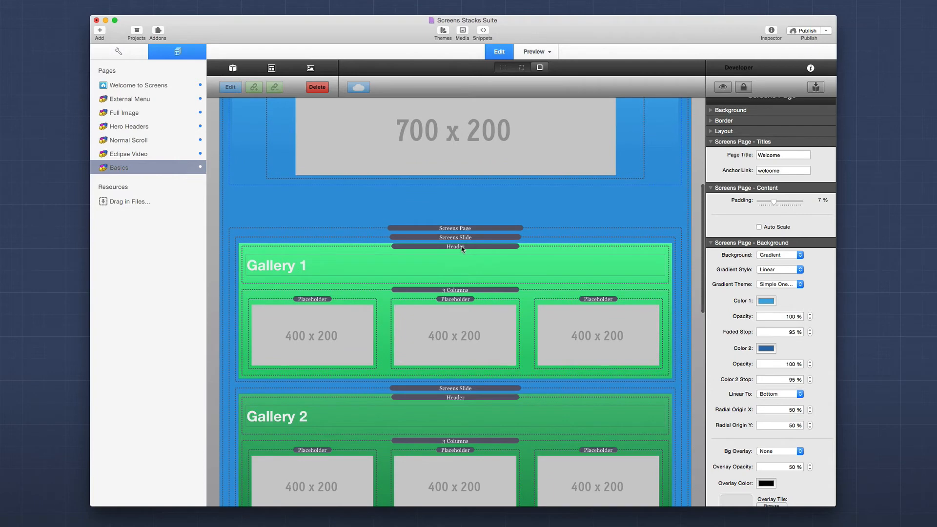
pyautogui.click(458, 228)
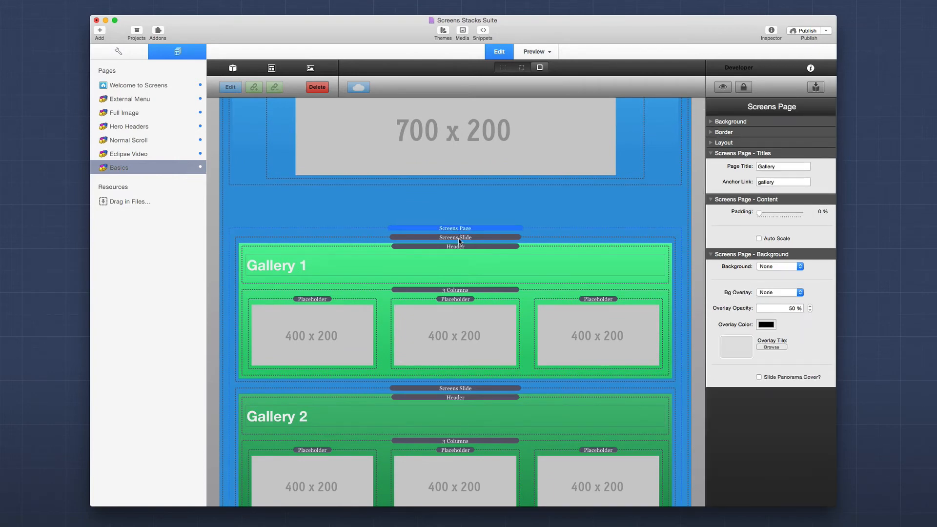
pyautogui.click(458, 238)
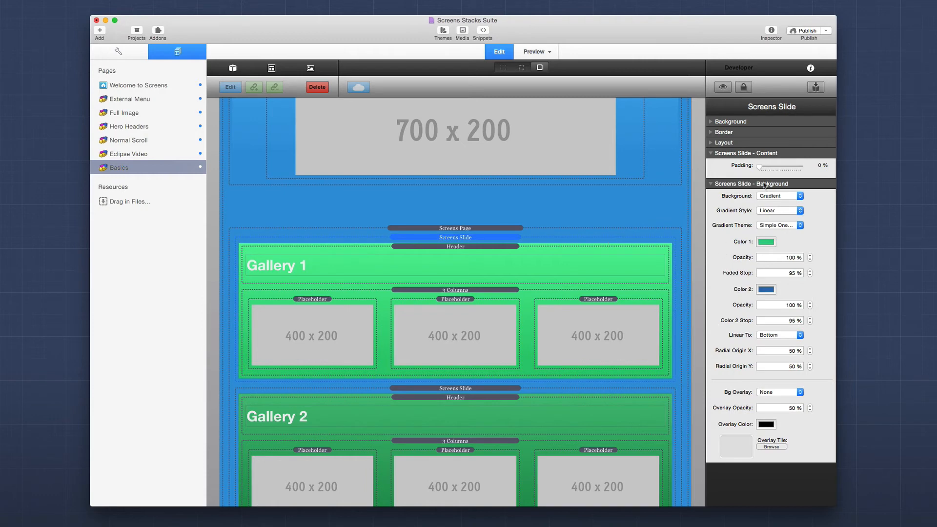
pyautogui.moveTo(761, 169); pyautogui.dragTo(774, 168)
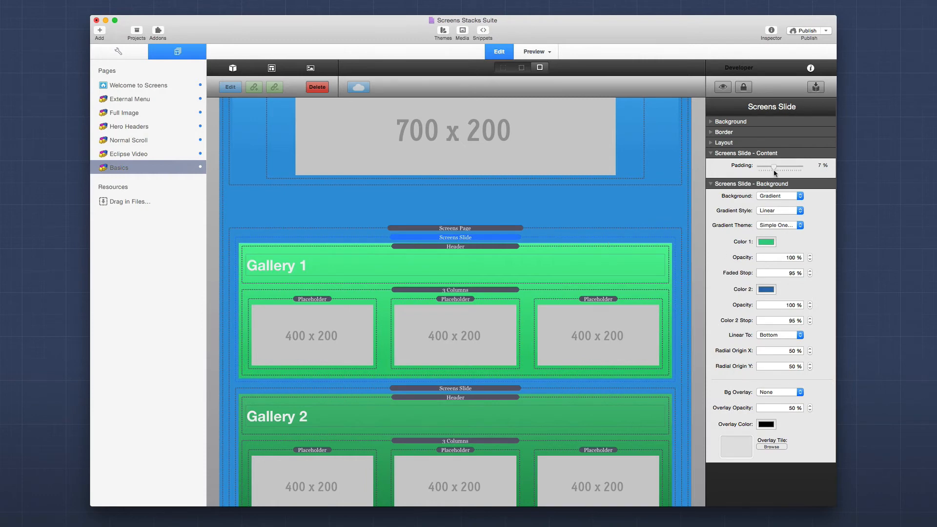
pyautogui.click(463, 388)
# - Preview the site, check the spacing and backgrounds of both Gallery slides, move on through the remaining pages, and return to editing
pyautogui.press('super+r')
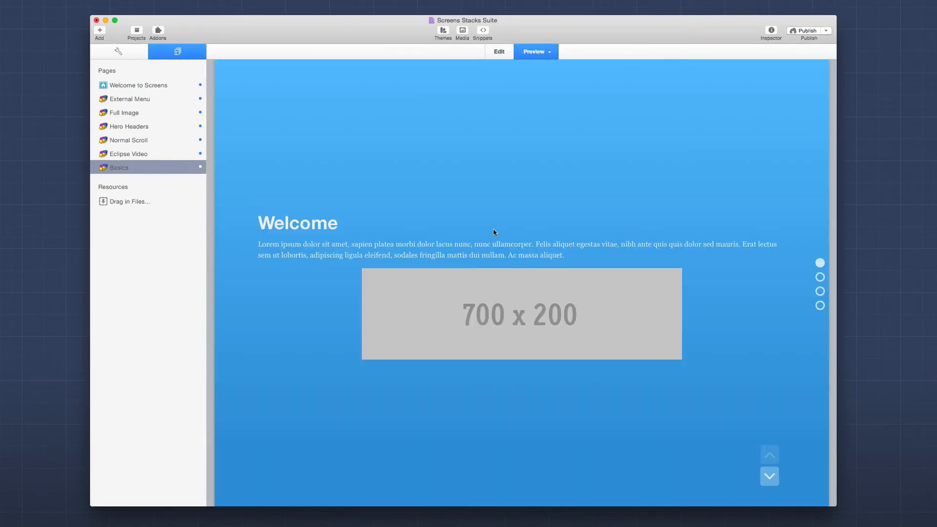
pyautogui.scroll(-2, 493, 232)
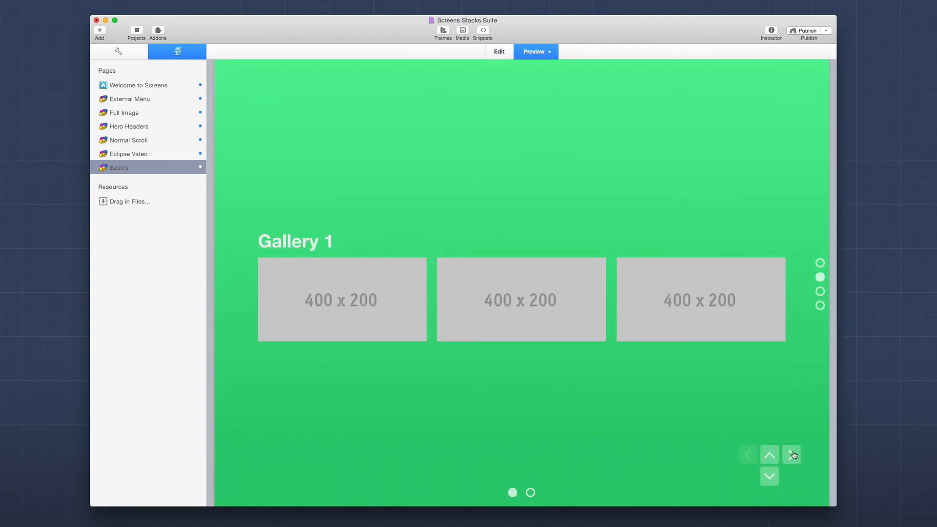
pyautogui.click(792, 454)
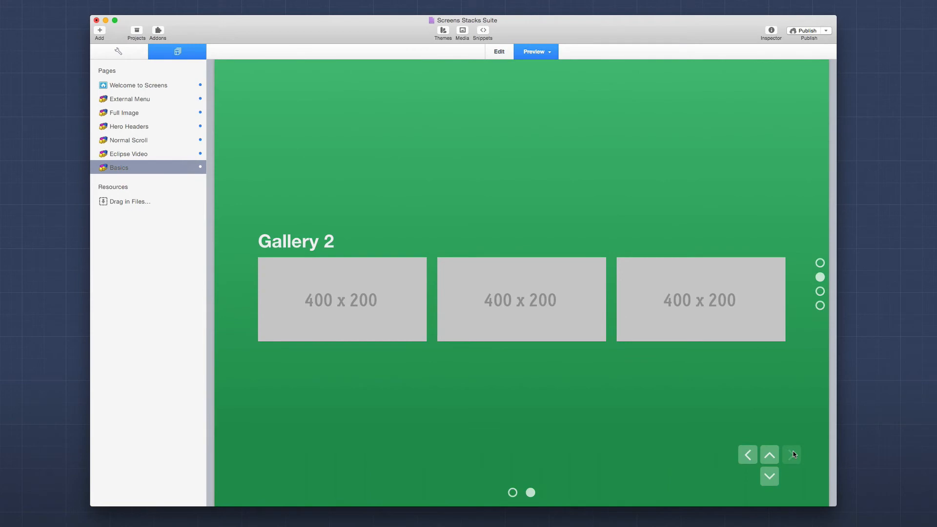
pyautogui.click(769, 476)
pyautogui.click(768, 475)
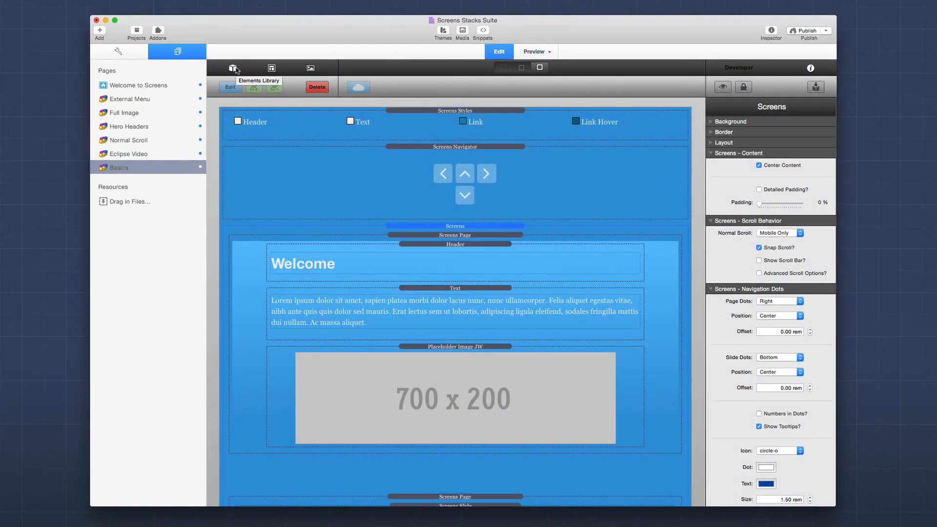
# - Add a Screens Menu stack between the Screens Navigator and the main Screens stack
pyautogui.click(233, 68)
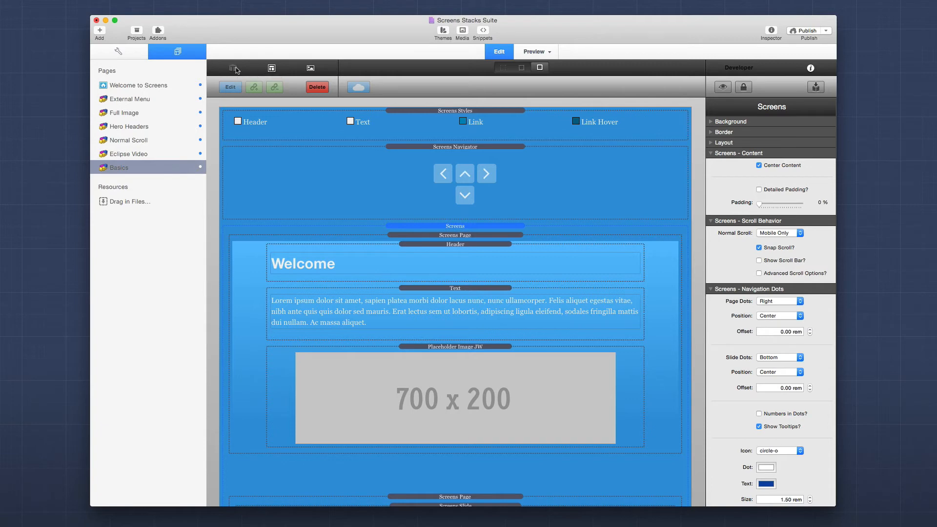
pyautogui.moveTo(276, 336); pyautogui.dragTo(408, 229)
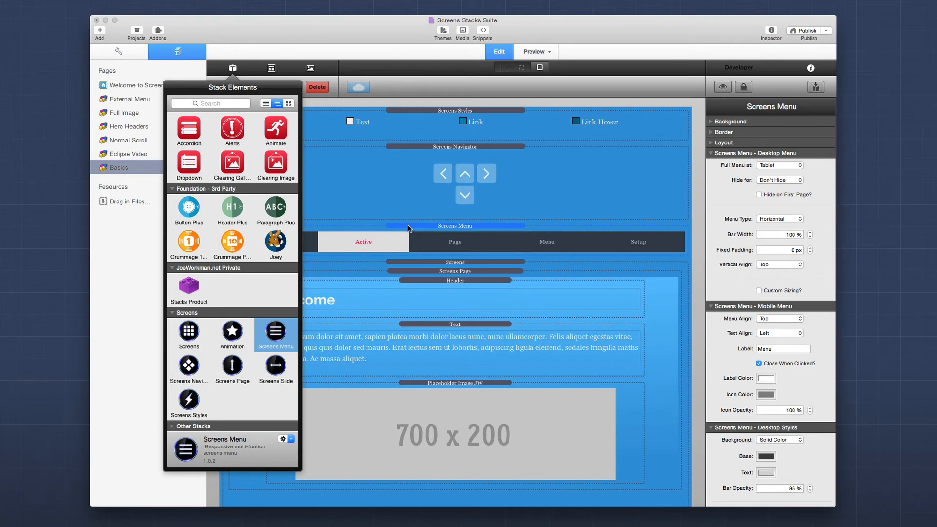
pyautogui.click(407, 228)
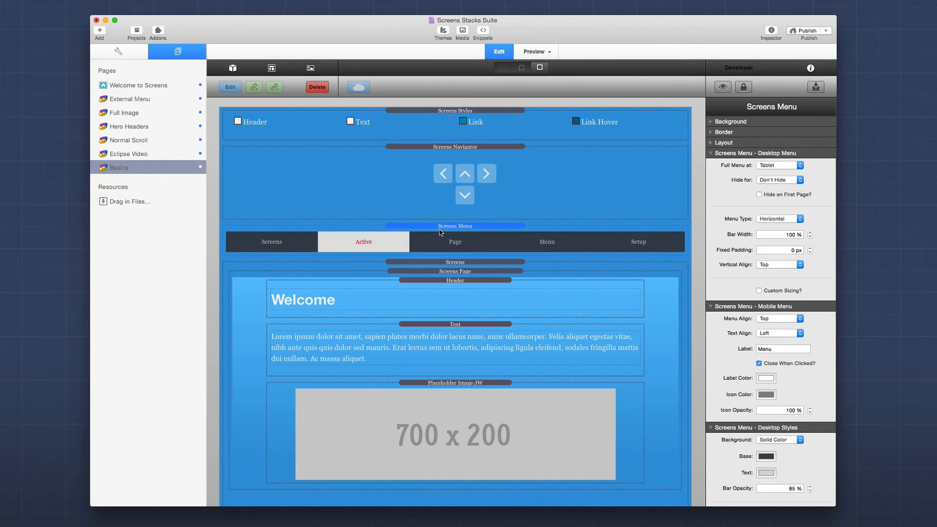
# - Preview the site and test the menu's Gallery, About Us, Contact Us and Welcome links
pyautogui.press('super+r')
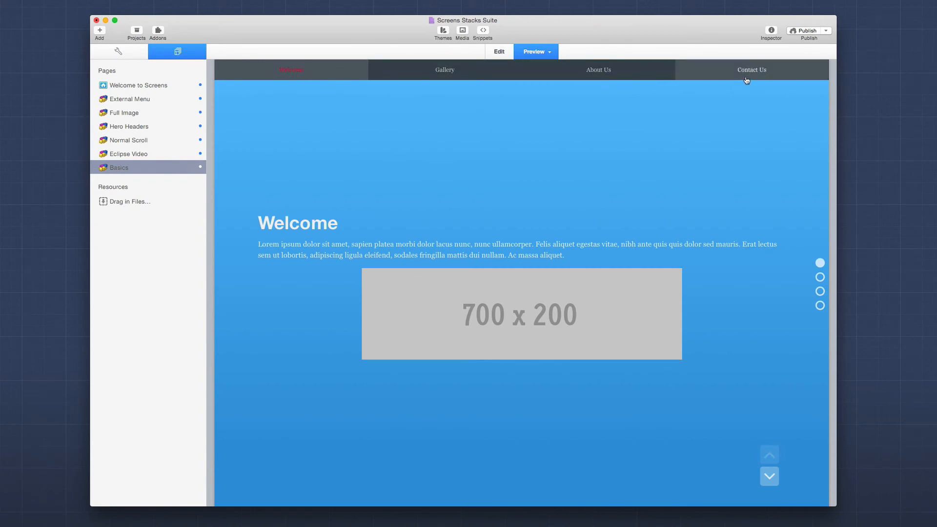
pyautogui.click(432, 73)
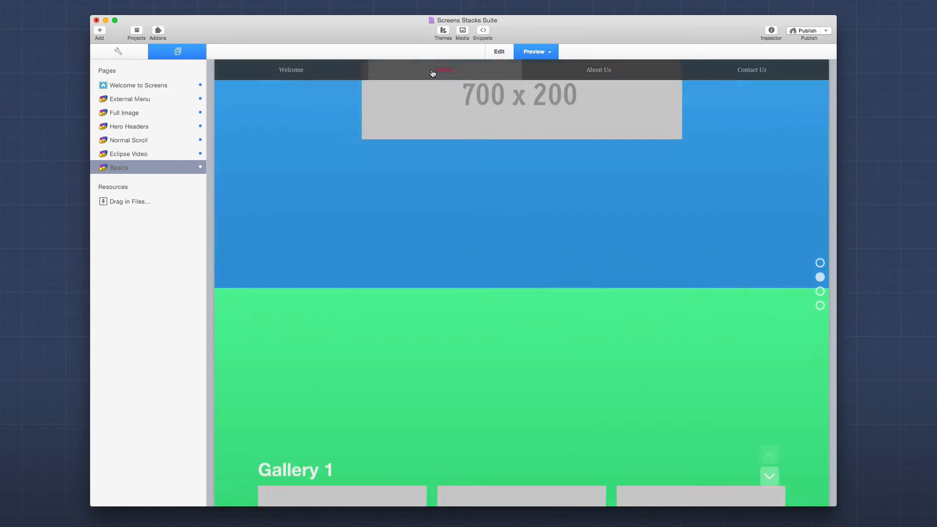
pyautogui.click(620, 70)
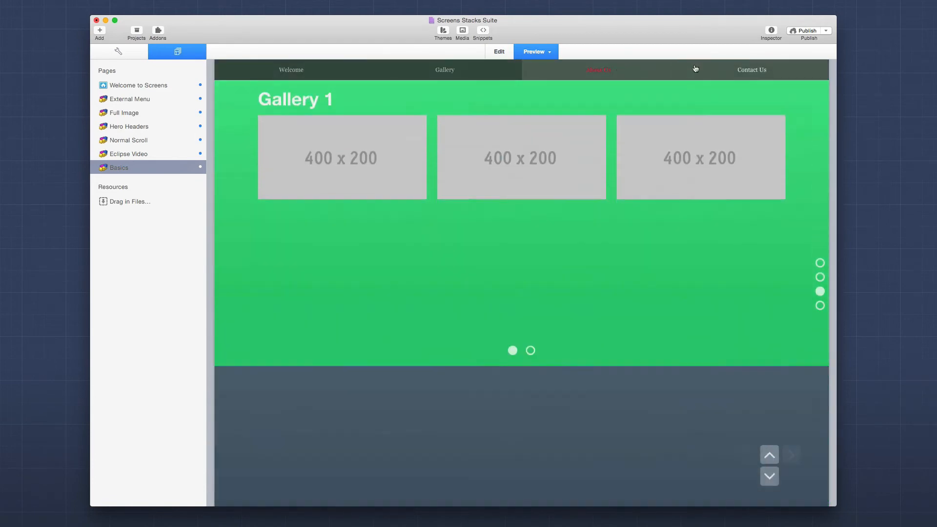
pyautogui.click(739, 72)
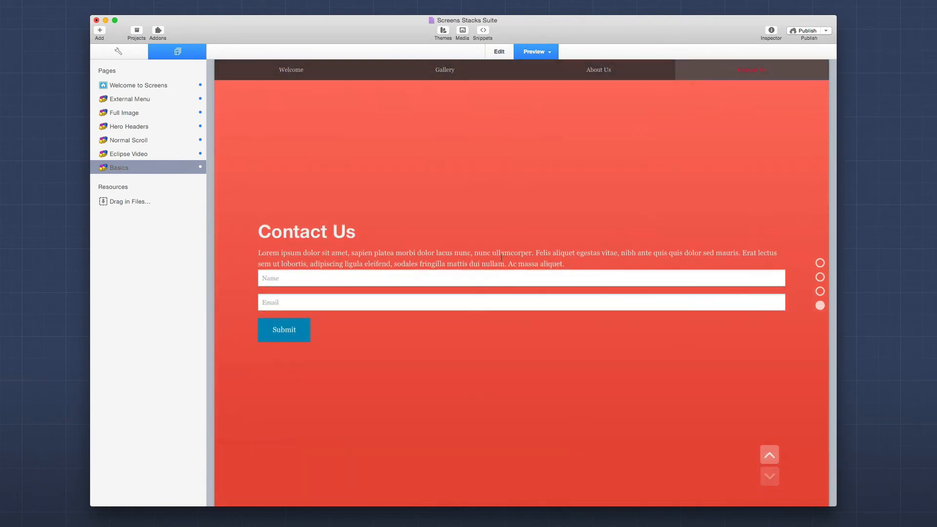
pyautogui.click(307, 70)
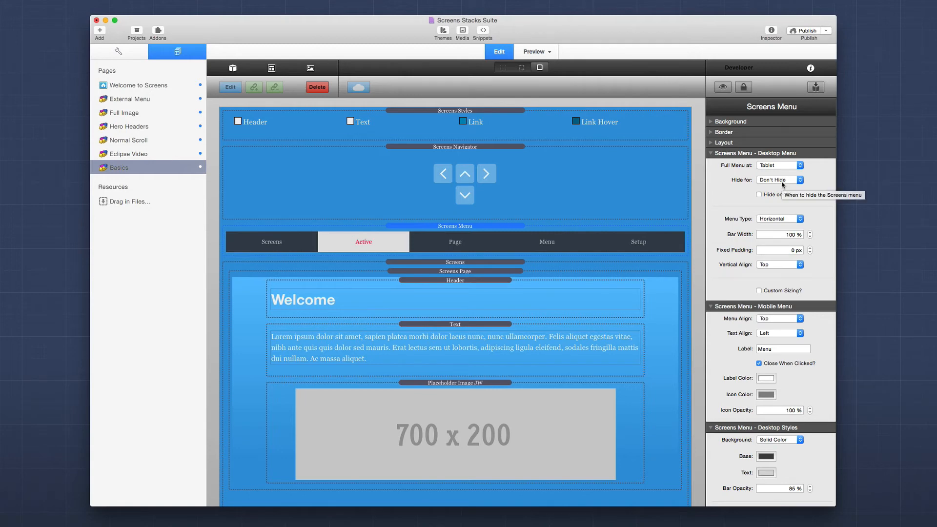
# - Review the Screens Menu's breakpoint choices for showing the full menu, keeping Tablet
pyautogui.click(781, 166)
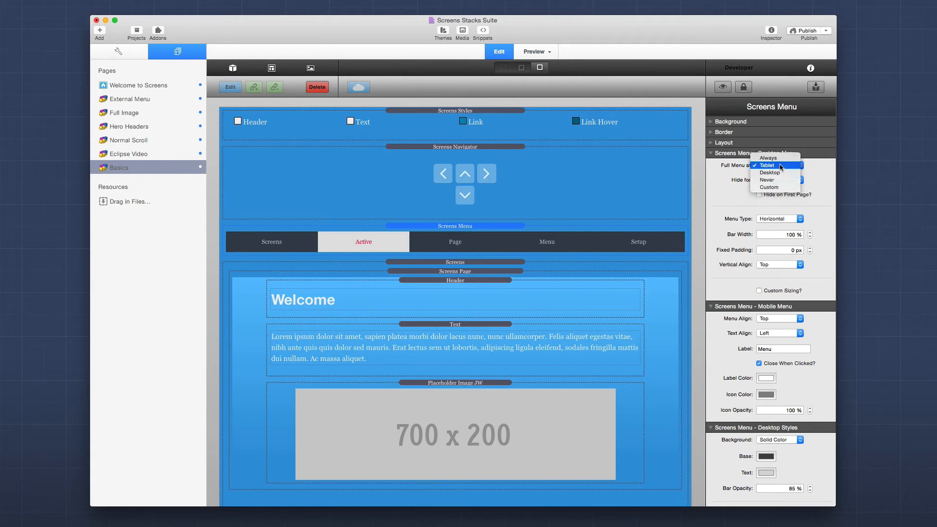
pyautogui.click(780, 166)
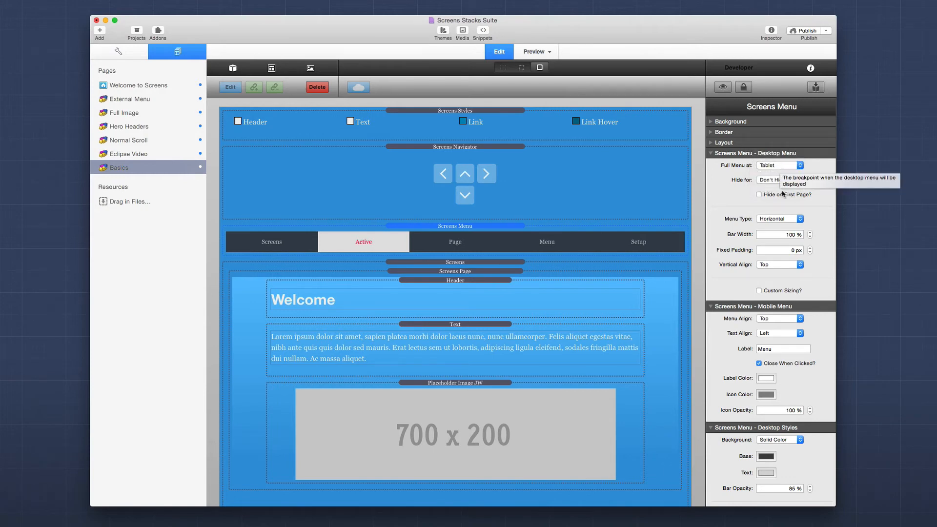
pyautogui.click(785, 166)
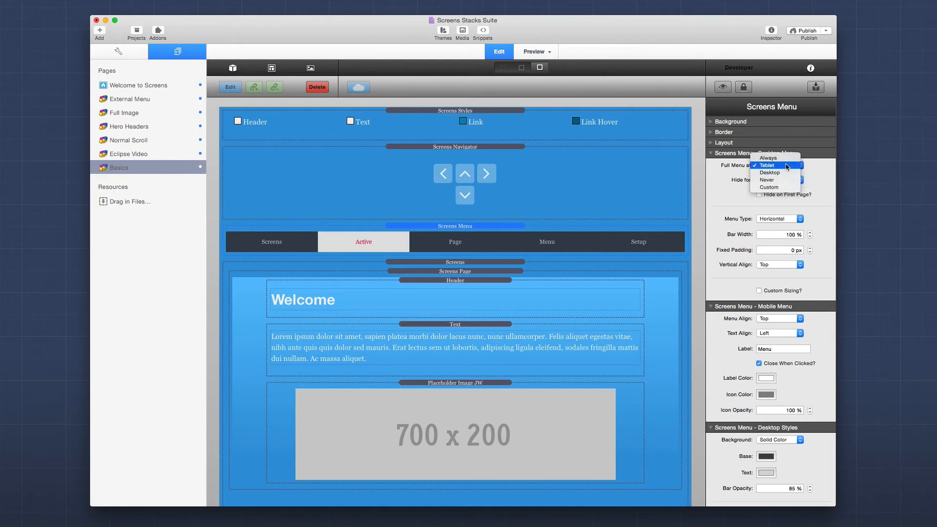
pyautogui.click(786, 166)
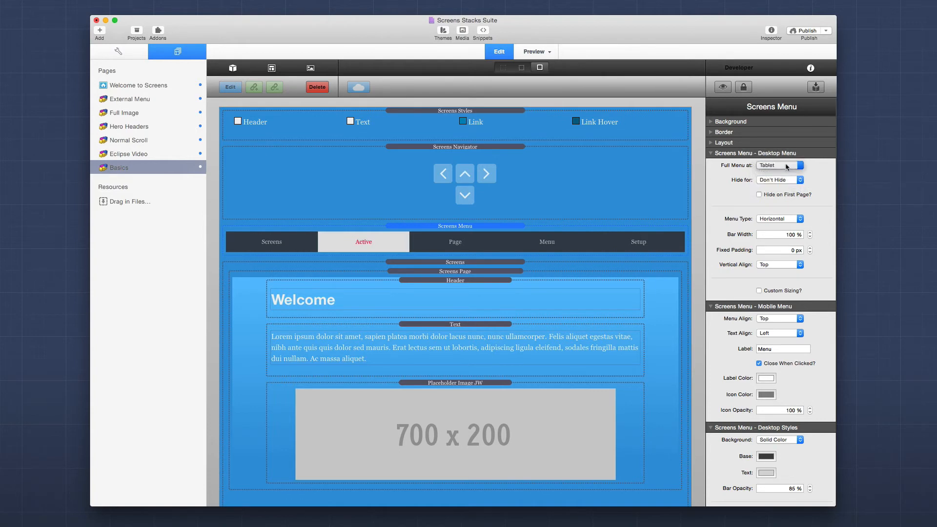
# - Try the Vertical, Simple Links and Off Canvas DropZone menu types, and return the Screens Menu to Horizontal
pyautogui.click(790, 220)
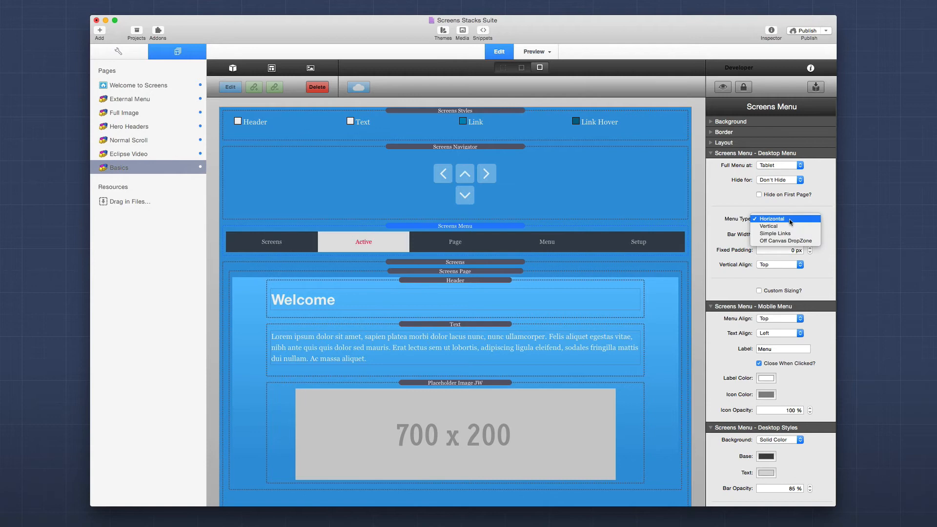
pyautogui.click(791, 225)
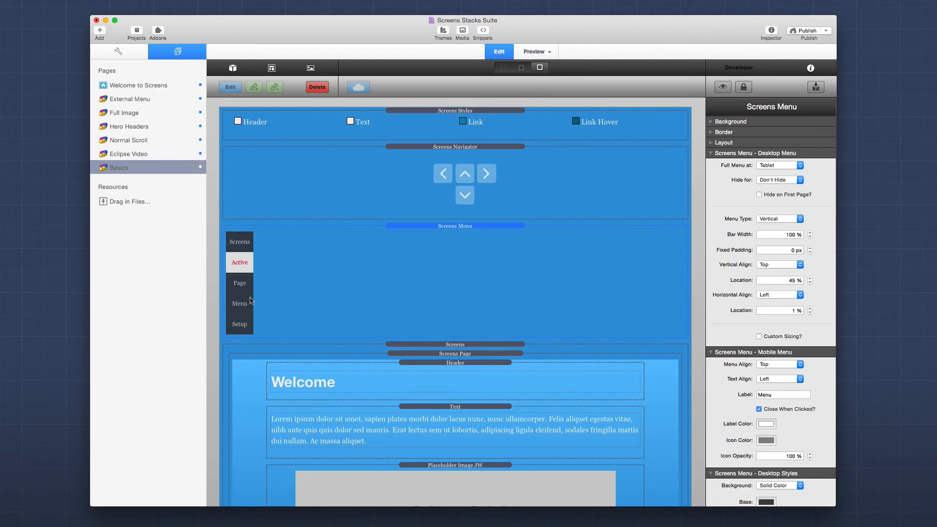
pyautogui.click(769, 218)
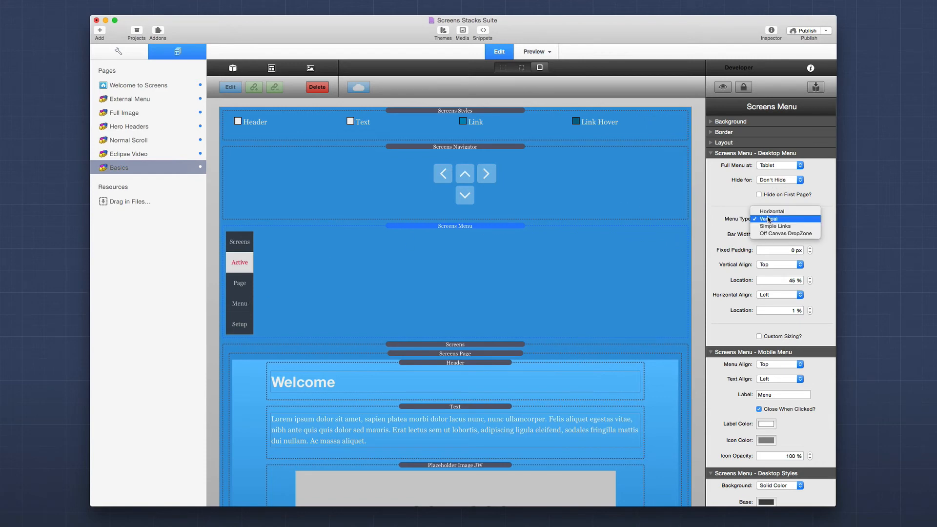
pyautogui.click(775, 226)
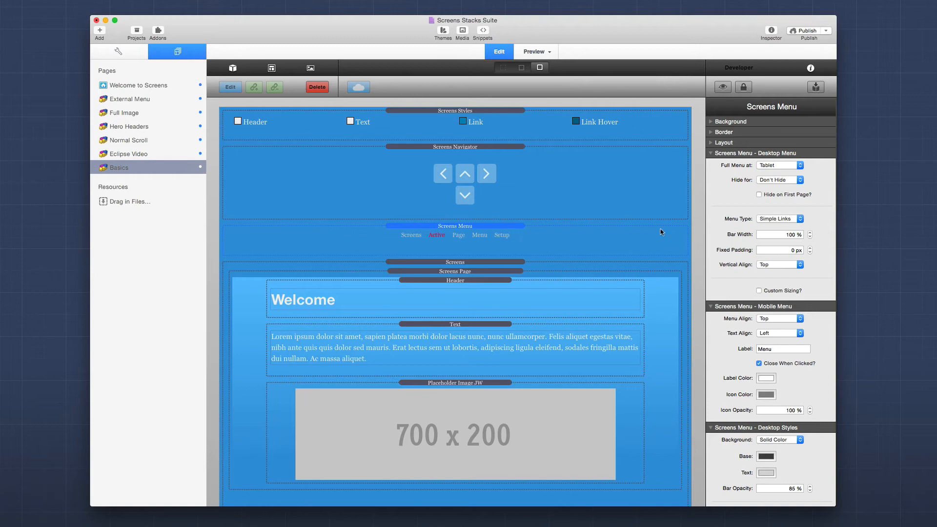
pyautogui.click(773, 220)
pyautogui.click(785, 228)
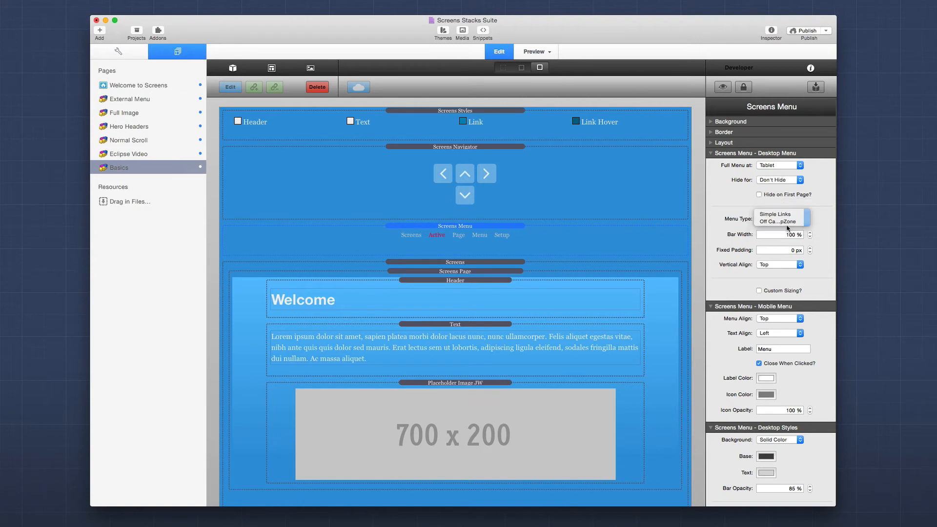
pyautogui.click(781, 220)
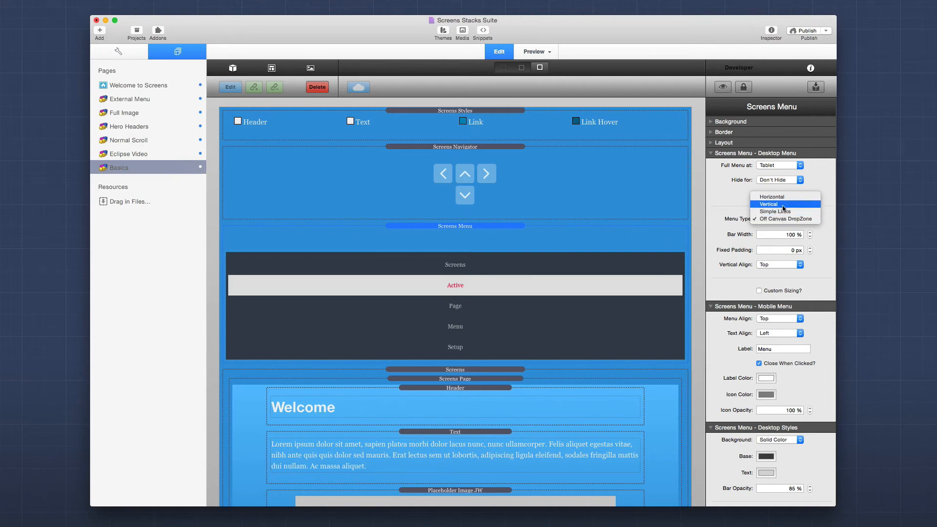
pyautogui.click(783, 197)
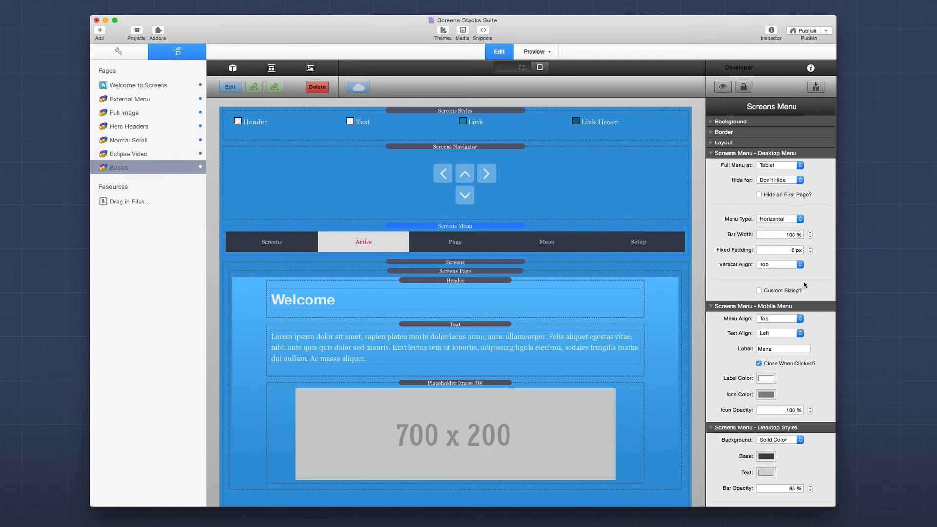
# - Restyle the desktop menu with a light grey base, white text, 50 % bar opacity and dark blue active text
pyautogui.scroll(-5, 799, 280)
pyautogui.scroll(-2, 797, 279)
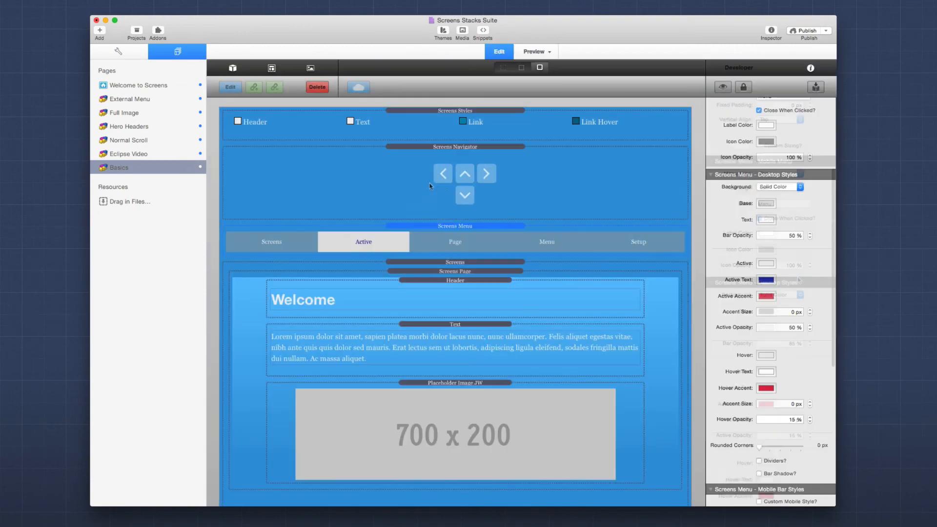
pyautogui.scroll(-4, 769, 348)
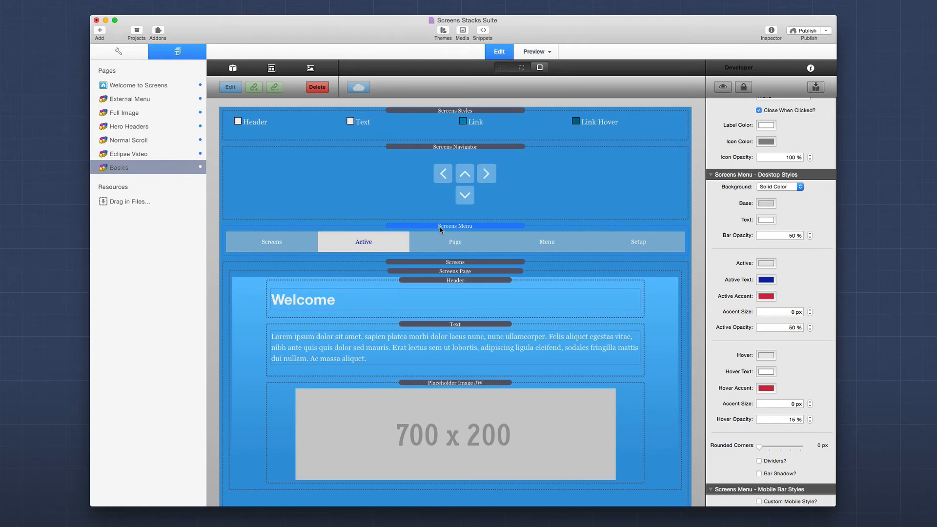
# - Preview the restyled menu on the Gallery, About Us and Contact Us pages, go back up to Welcome, and return to editing
pyautogui.press('super+r')
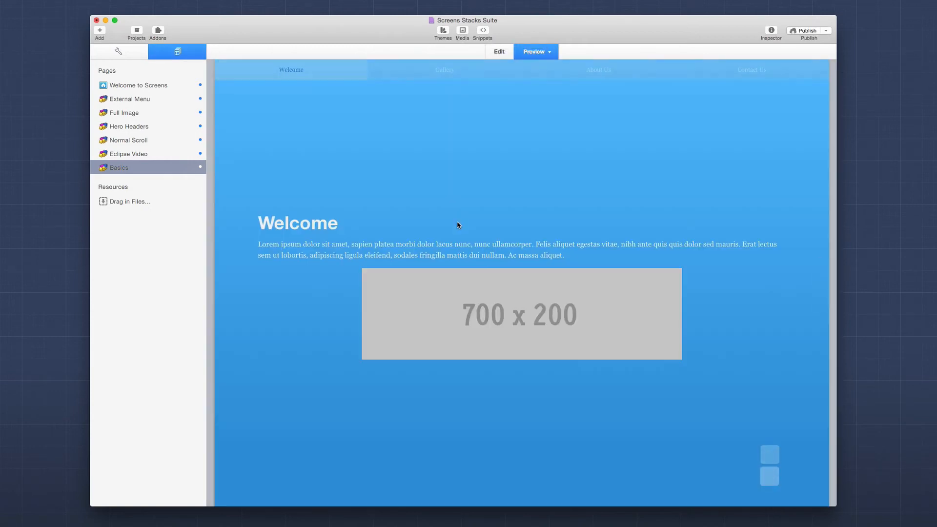
pyautogui.click(453, 70)
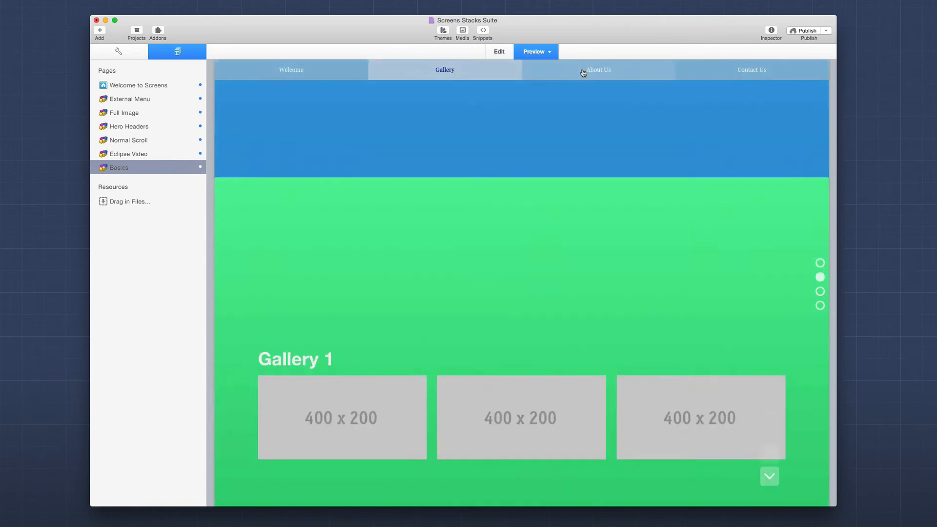
pyautogui.click(622, 70)
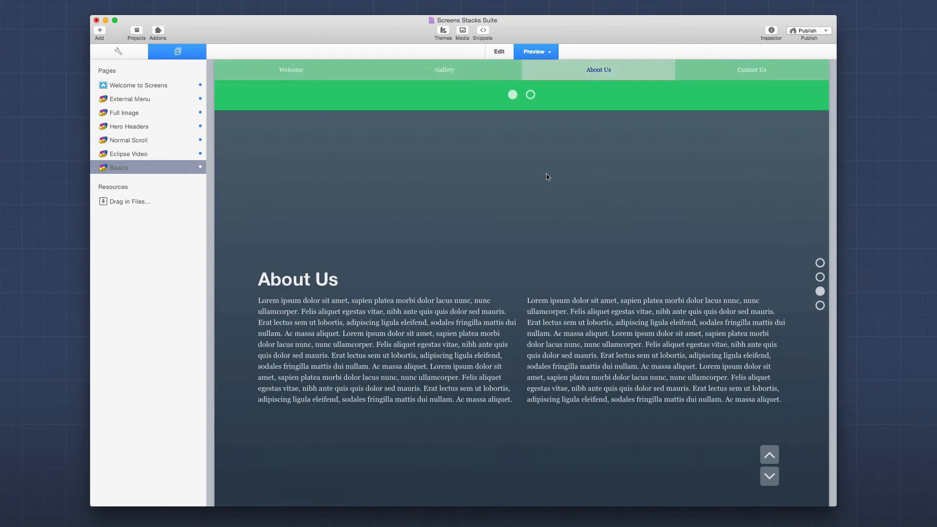
pyautogui.scroll(-2, 388, 190)
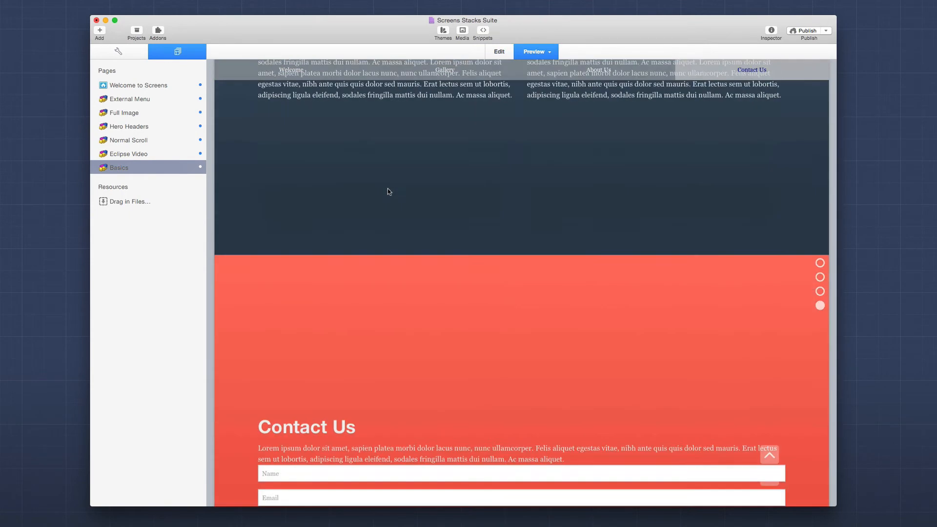
pyautogui.scroll(3, 389, 191)
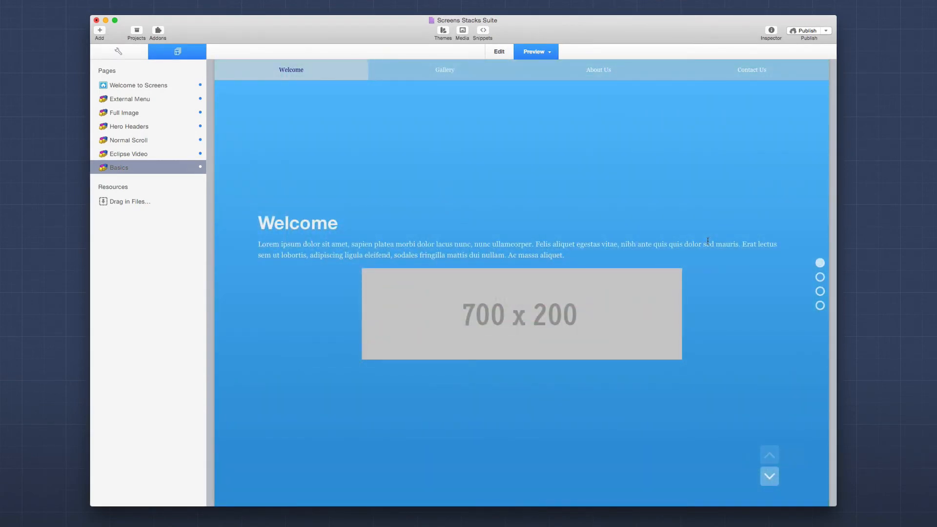
pyautogui.press('super+r')
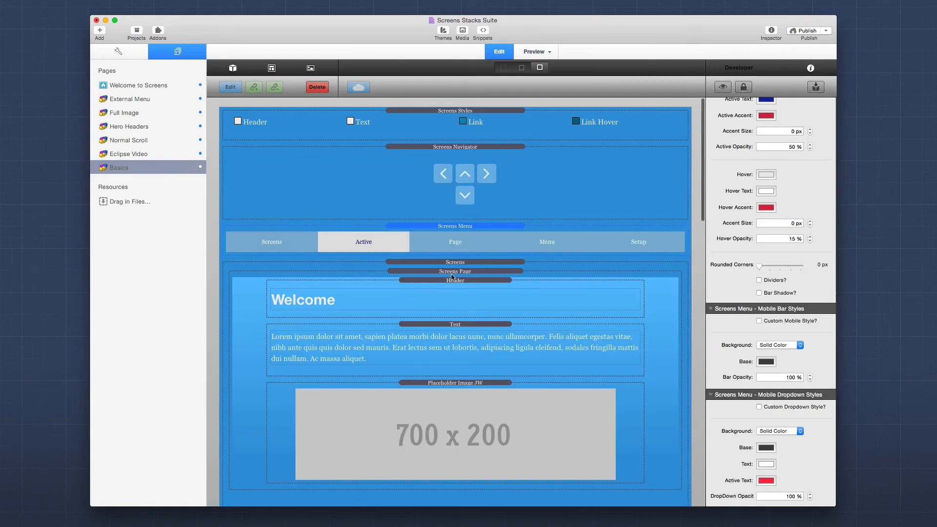
# - Add an Animation stack at the top of the Welcome page, place the Welcome header inside it, and select the Animation stack
pyautogui.click(233, 69)
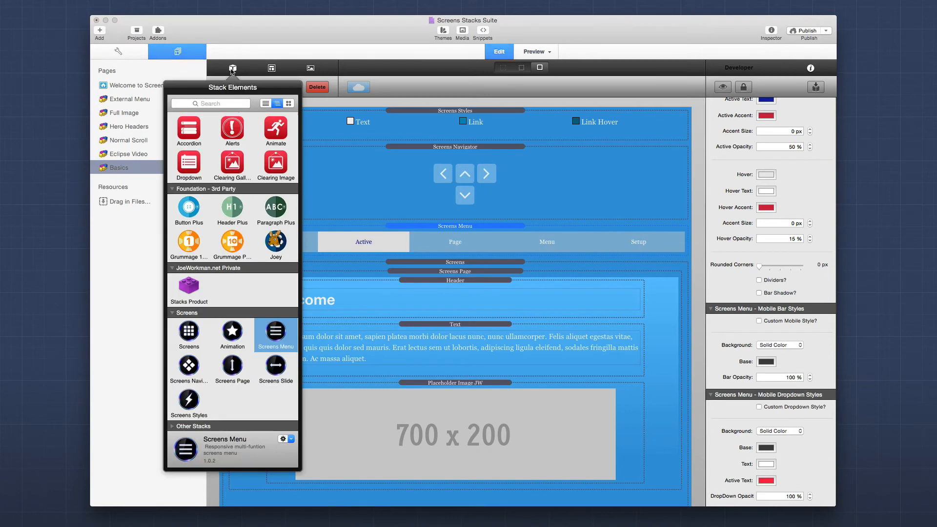
pyautogui.moveTo(232, 334); pyautogui.dragTo(478, 288)
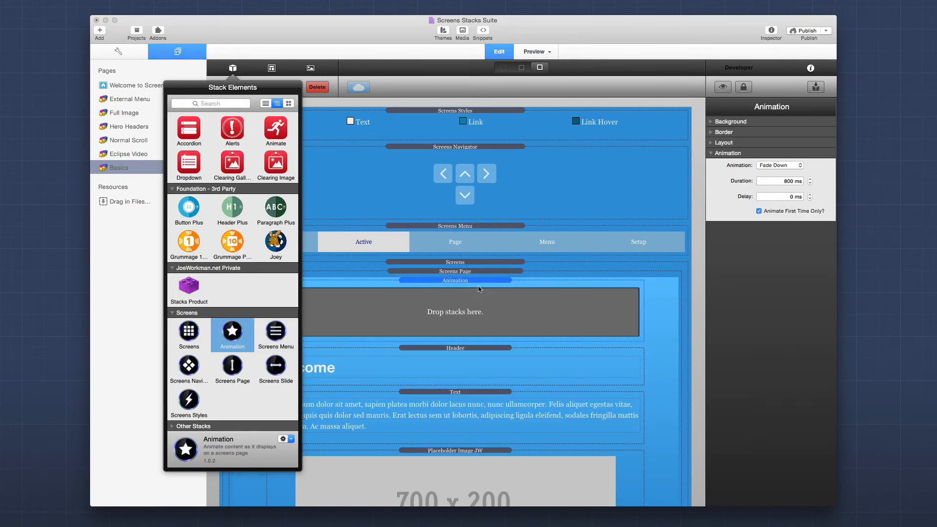
pyautogui.click(447, 349)
pyautogui.click(447, 349)
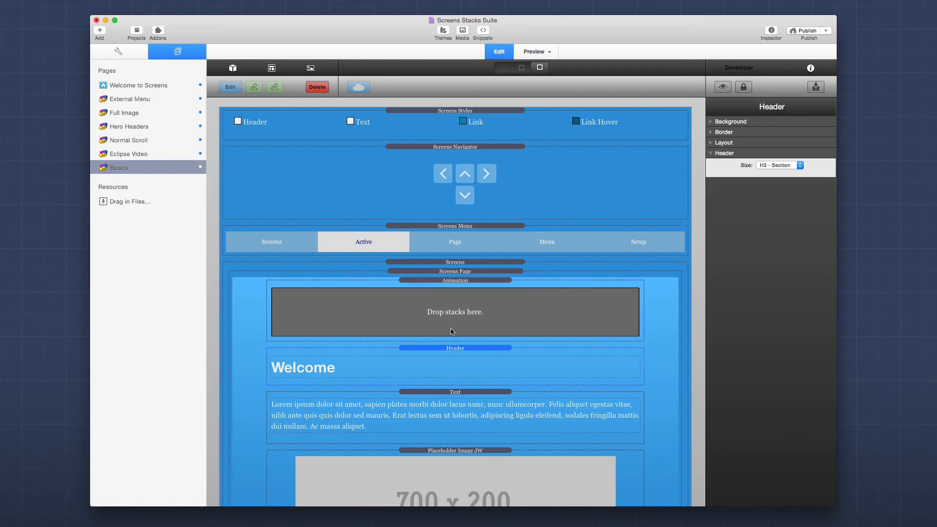
pyautogui.moveTo(450, 331); pyautogui.dragTo(455, 321)
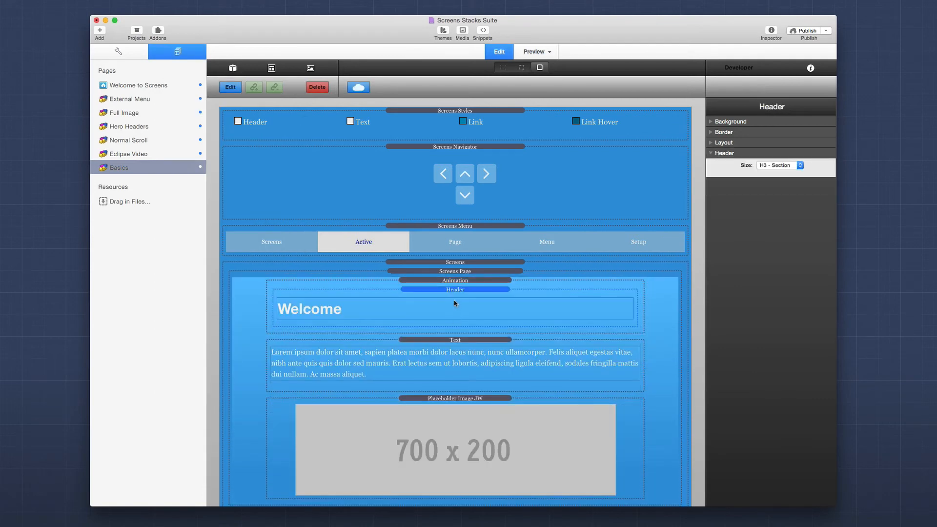
pyautogui.click(450, 281)
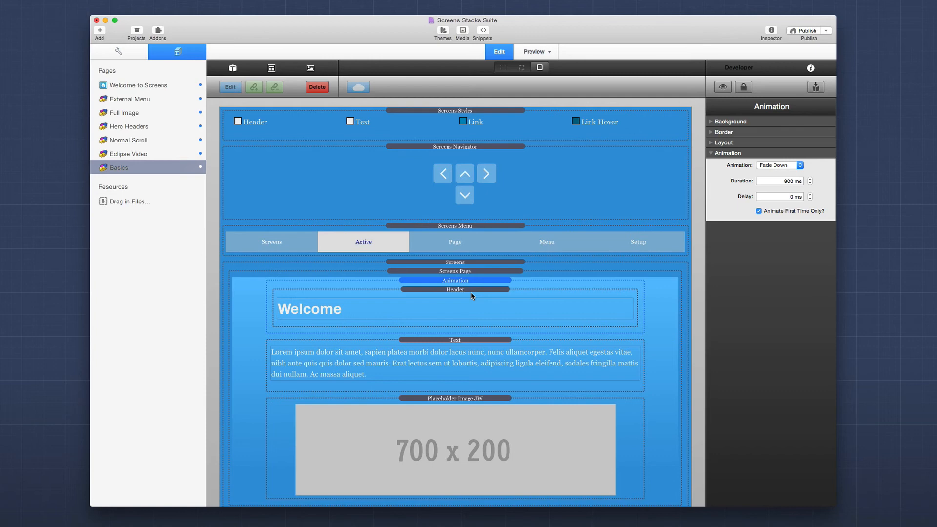
# - Preview the animated headers on the Gallery, About Us and Contact Us pages, go back up to Welcome, and return to editing
pyautogui.press('super+r')
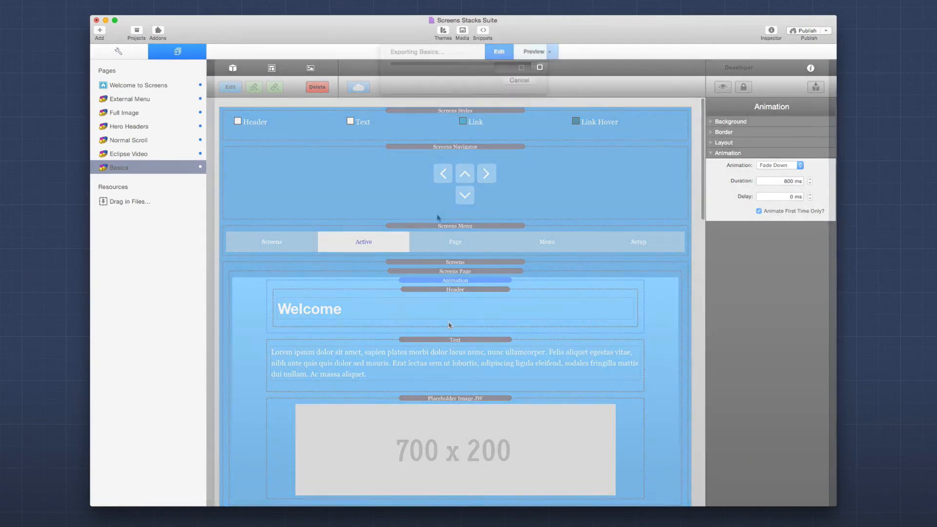
pyautogui.scroll(-5, 438, 215)
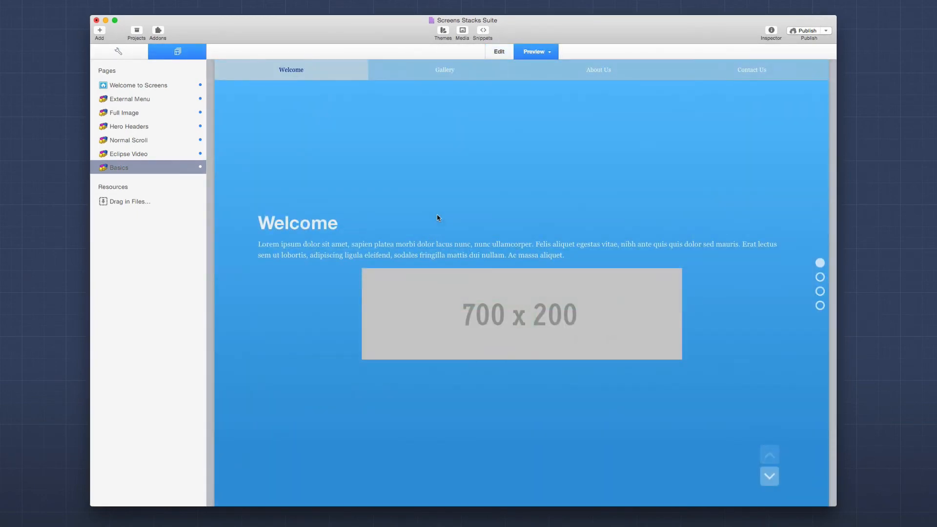
pyautogui.scroll(-2, 437, 218)
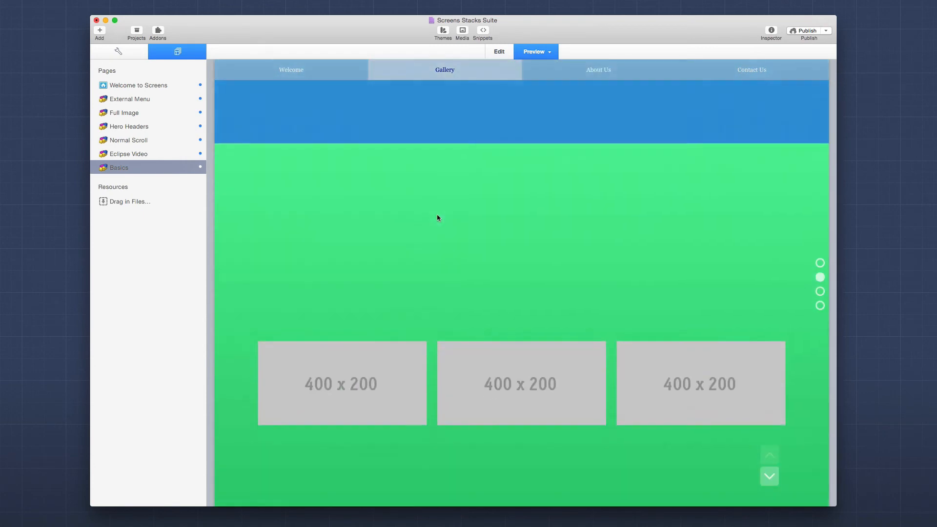
pyautogui.scroll(-2, 437, 217)
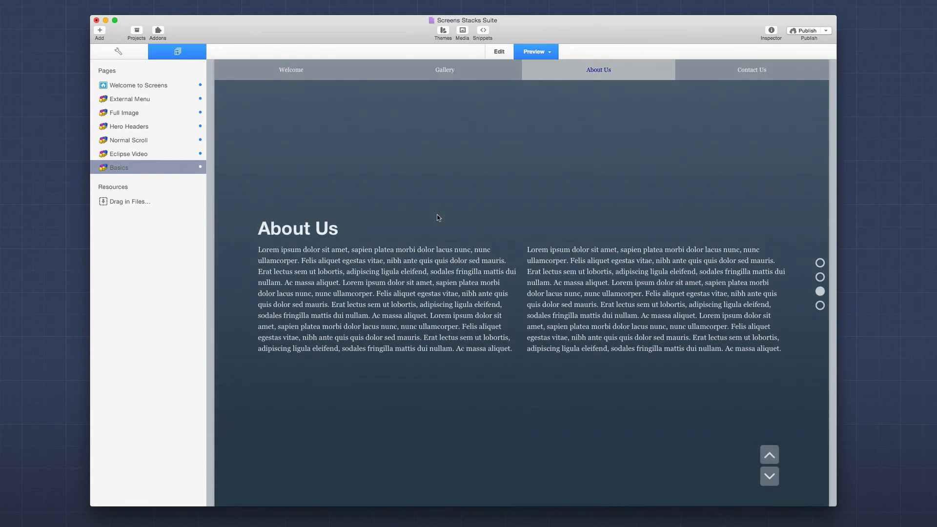
pyautogui.scroll(-2, 437, 217)
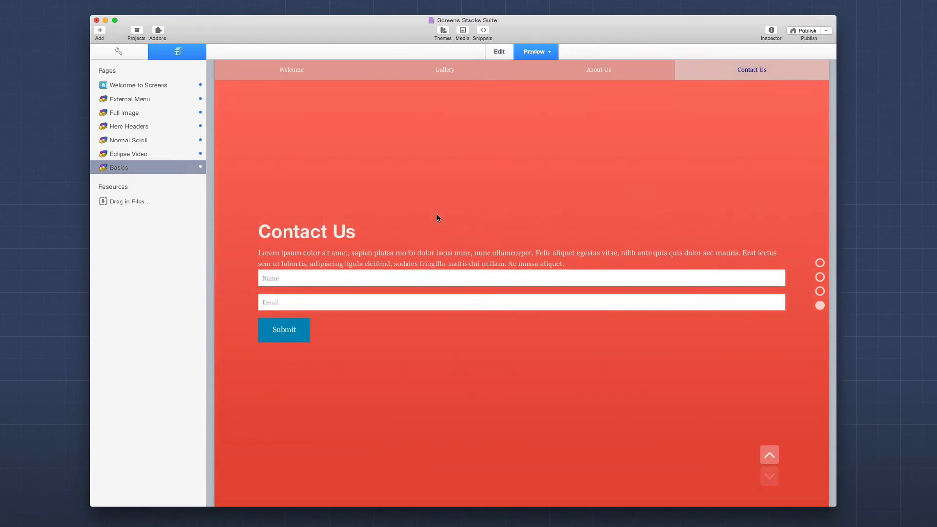
pyautogui.scroll(2, 437, 218)
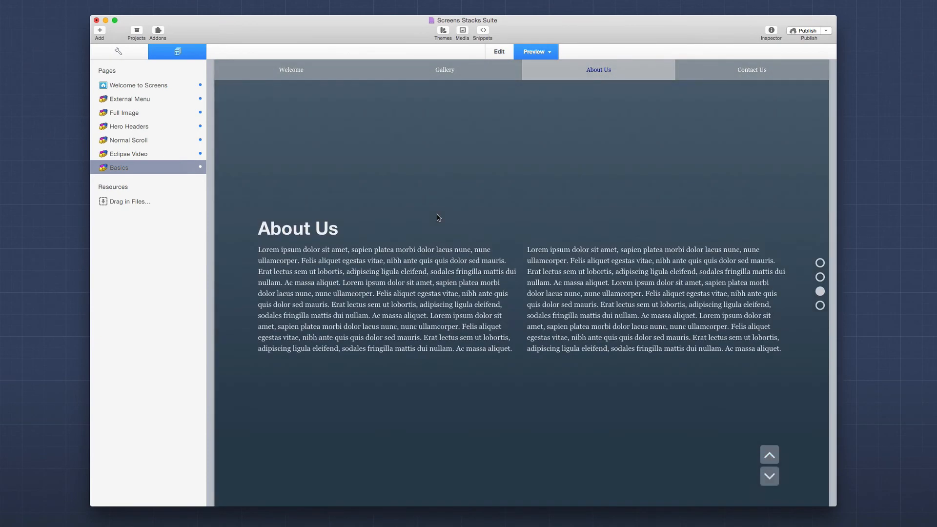
pyautogui.scroll(2, 437, 218)
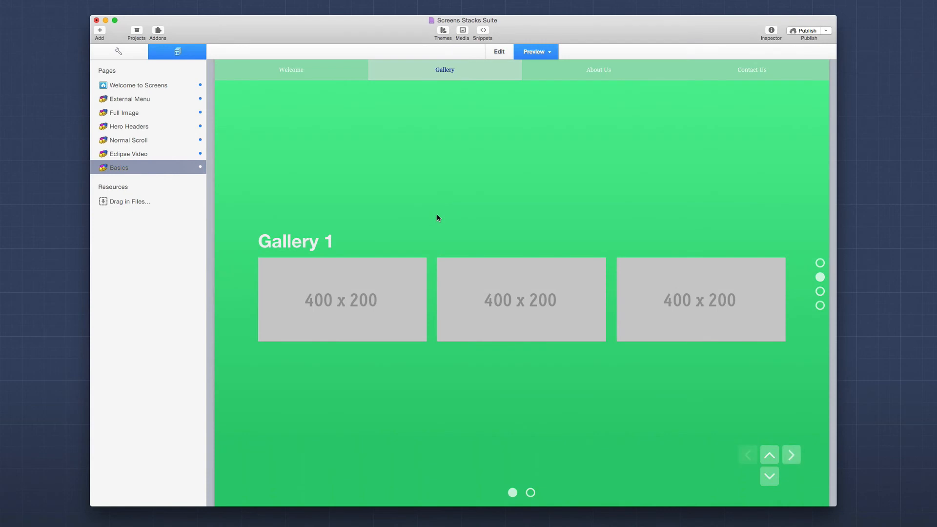
pyautogui.scroll(2, 437, 218)
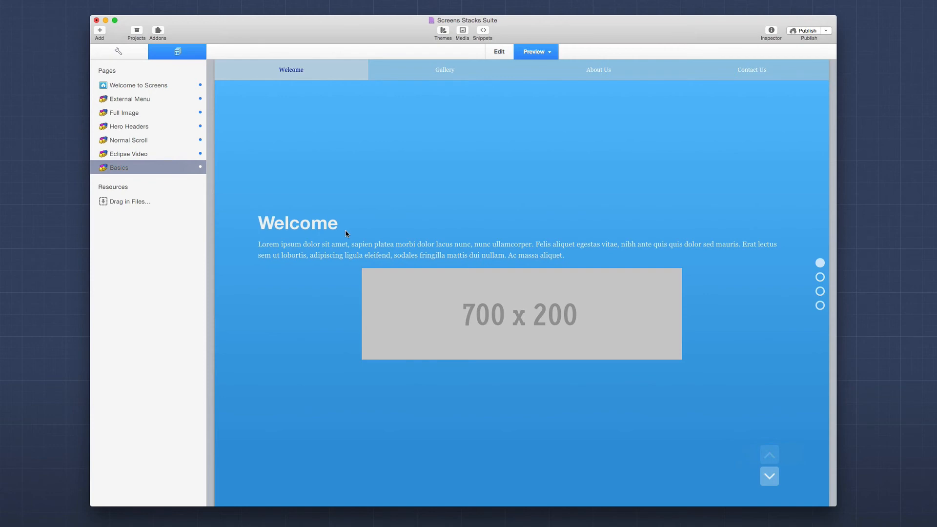
pyautogui.press('super+r')
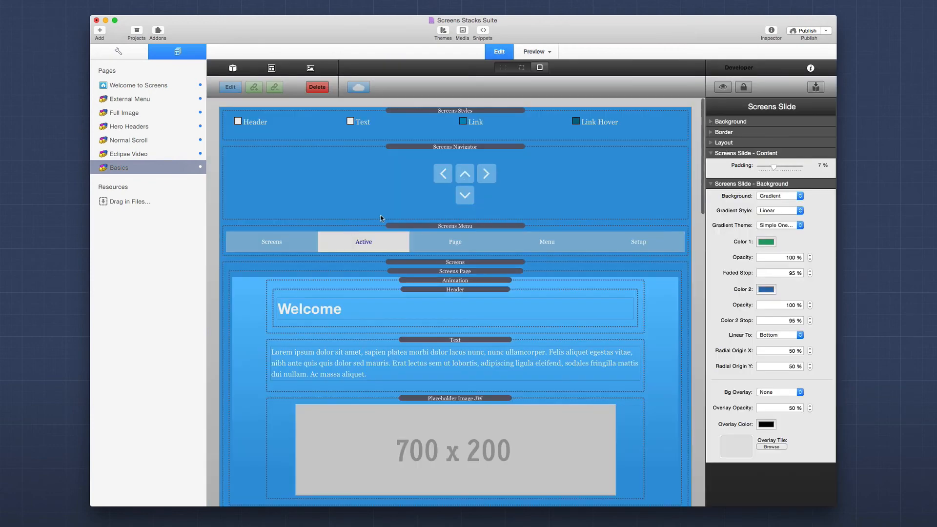
# - Turn off Animate First Time Only for the Animation stack around the Welcome header
pyautogui.click(444, 283)
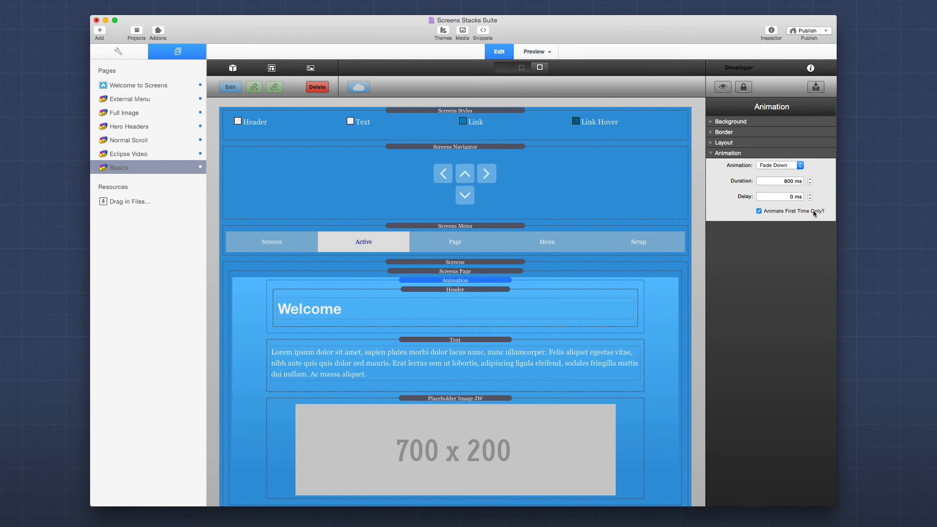
pyautogui.moveTo(814, 214)
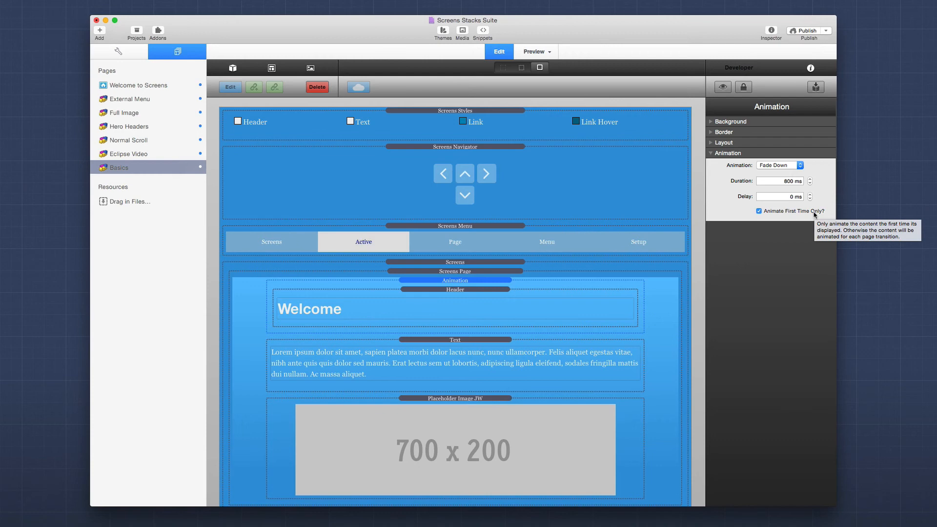
pyautogui.click(759, 211)
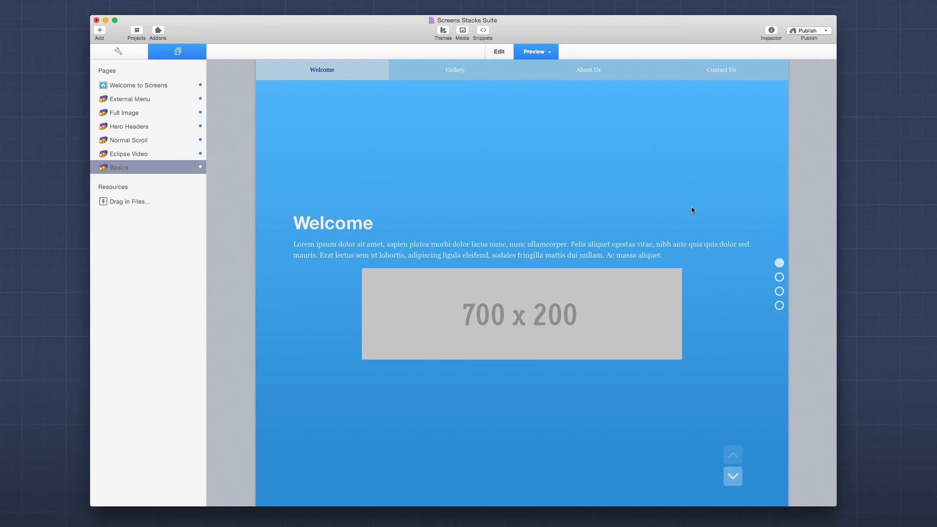
# - Preview the header animations at a narrower page width from Welcome through to Contact Us and back to About Us
pyautogui.scroll(-2, 692, 209)
pyautogui.scroll(-2, 692, 209)
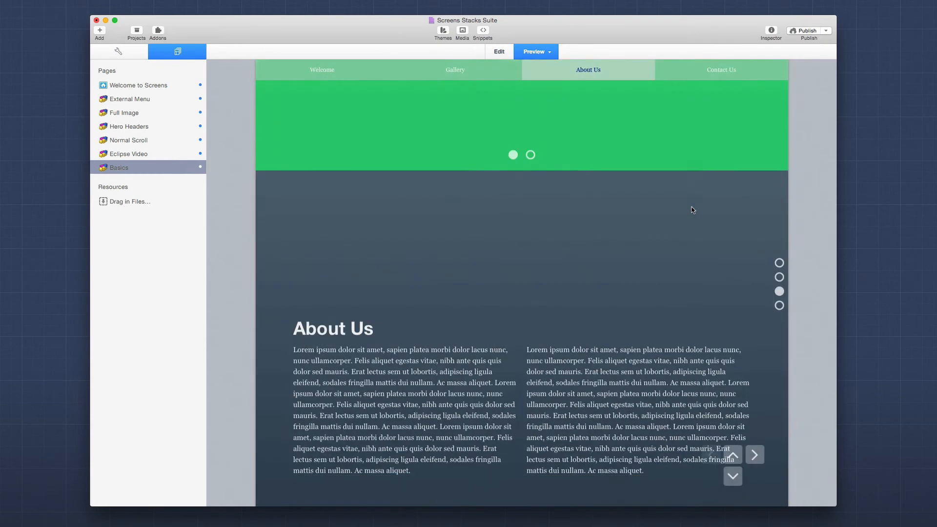
pyautogui.scroll(-1, 691, 209)
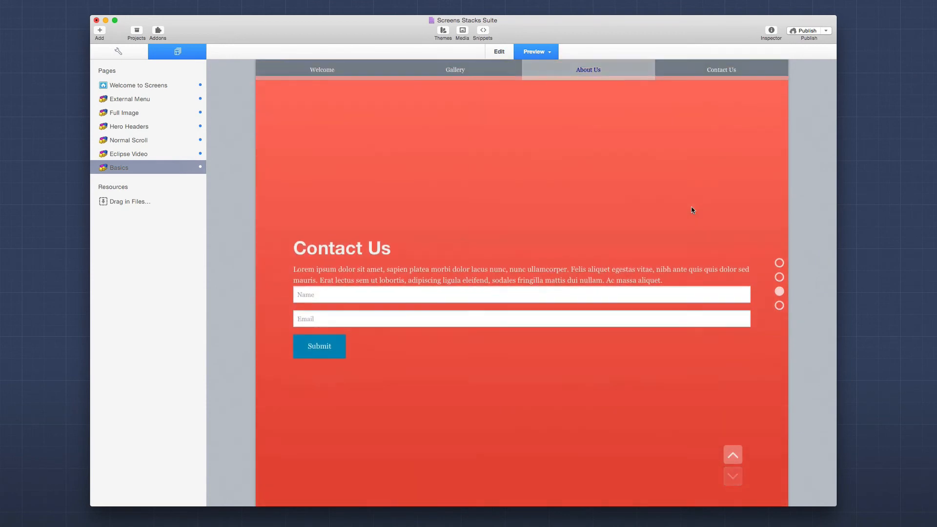
pyautogui.scroll(1, 692, 208)
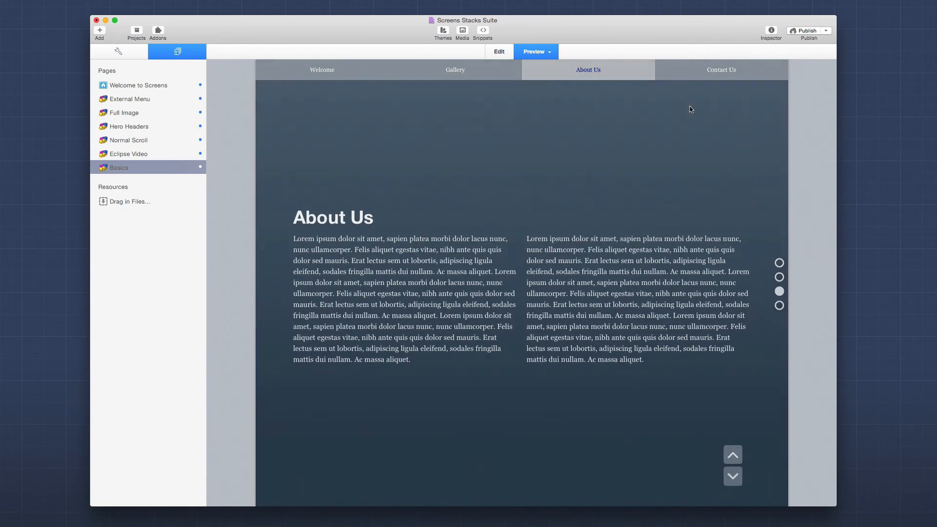
# - Preview the site at iPhone size, review the normal scrolling from Welcome to Contact Us and back, and return to editing
pyautogui.click(548, 52)
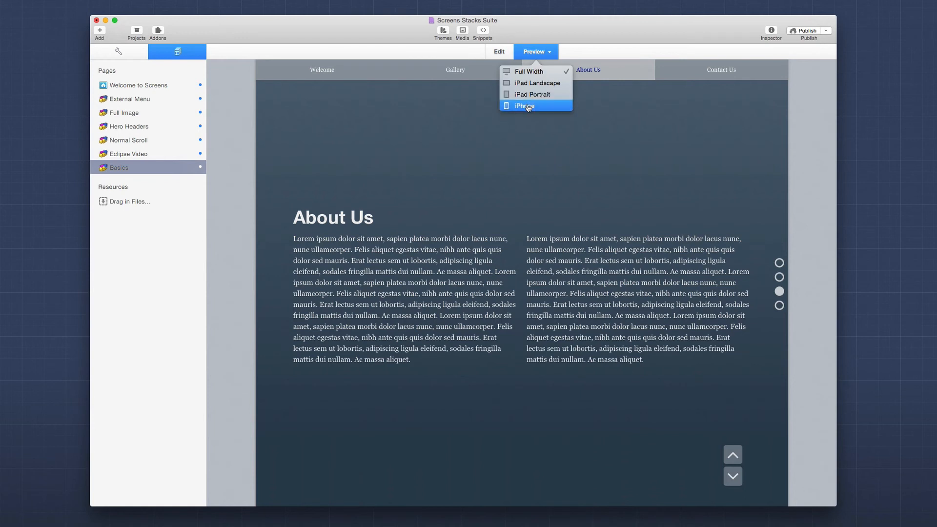
pyautogui.click(526, 106)
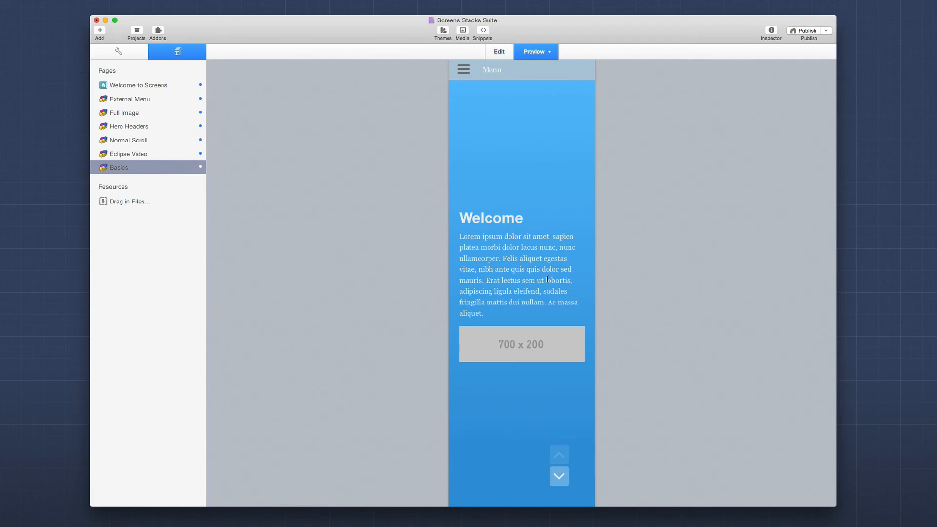
pyautogui.scroll(-20, 547, 280)
pyautogui.scroll(20, 547, 280)
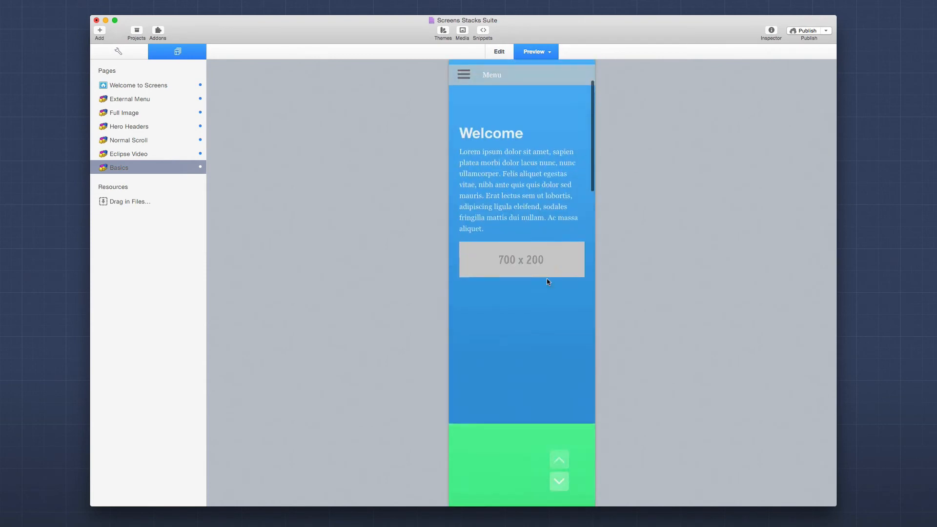
pyautogui.scroll(4, 547, 281)
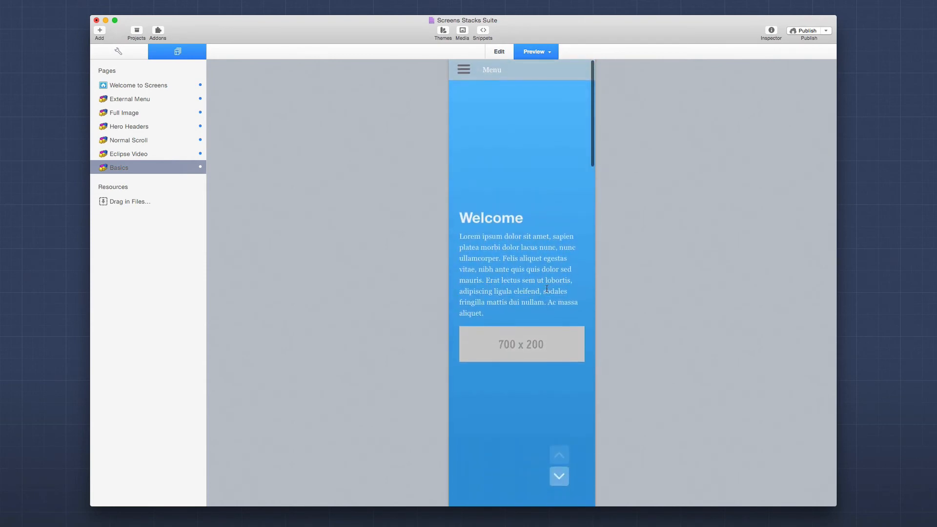
pyautogui.scroll(-10, 546, 289)
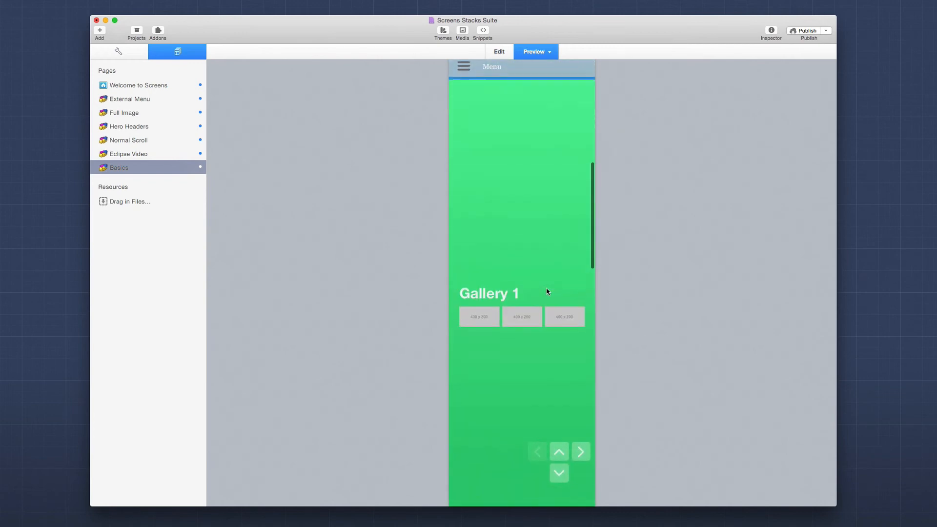
pyautogui.scroll(-10, 547, 292)
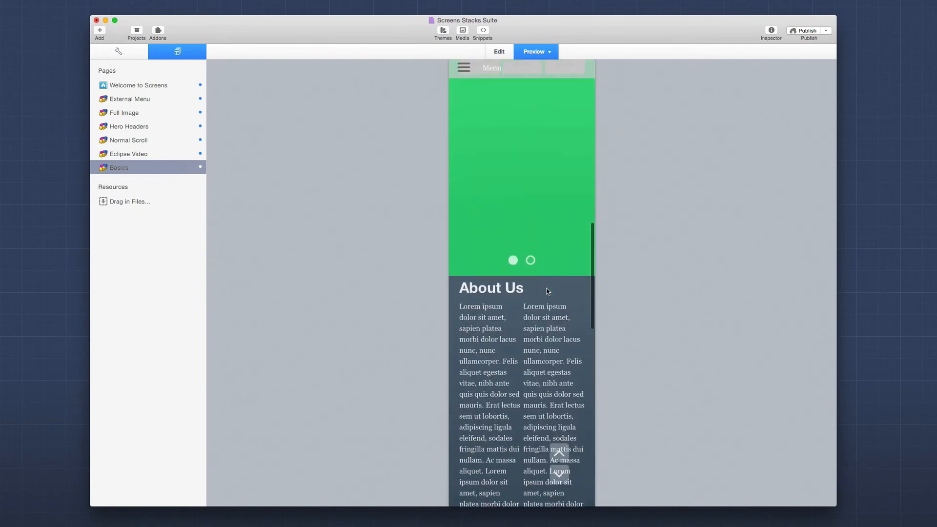
pyautogui.scroll(-10, 547, 292)
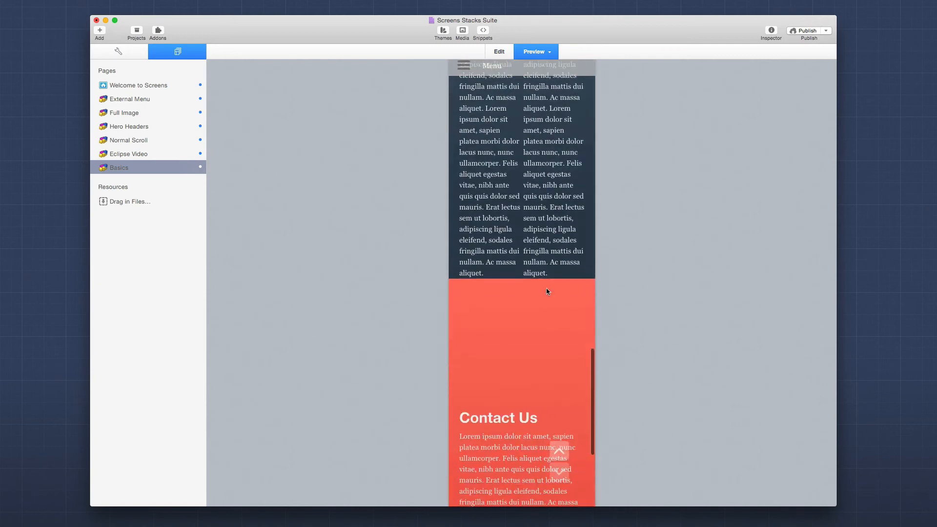
pyautogui.scroll(-5, 547, 291)
pyautogui.scroll(8, 547, 292)
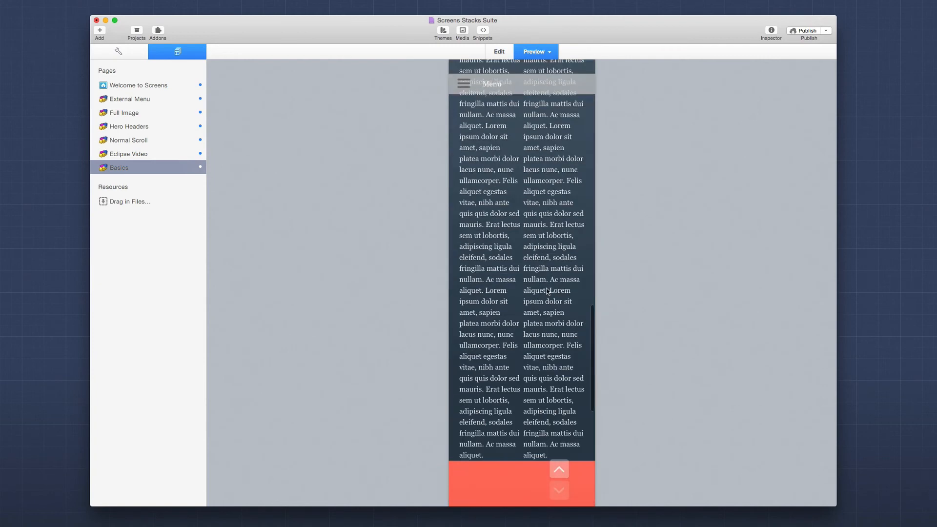
pyautogui.scroll(15, 547, 291)
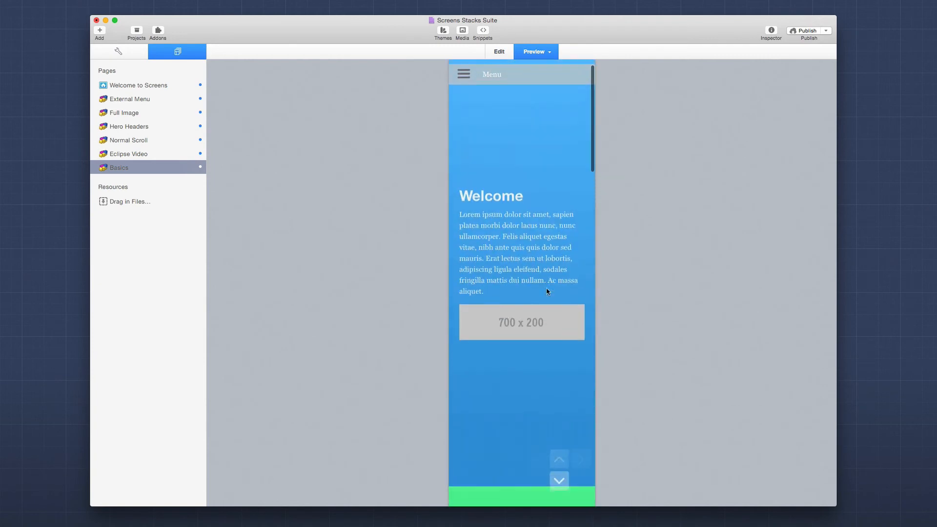
pyautogui.scroll(-6, 547, 291)
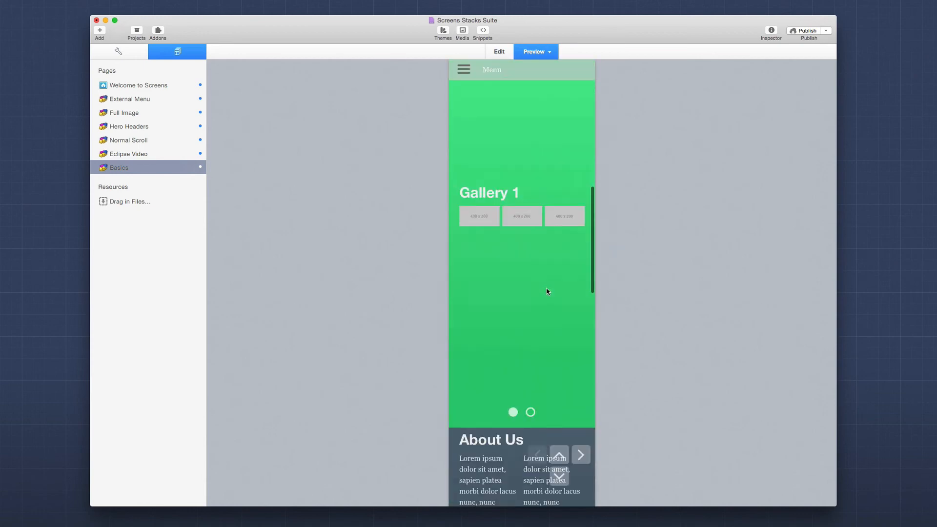
pyautogui.scroll(7, 546, 292)
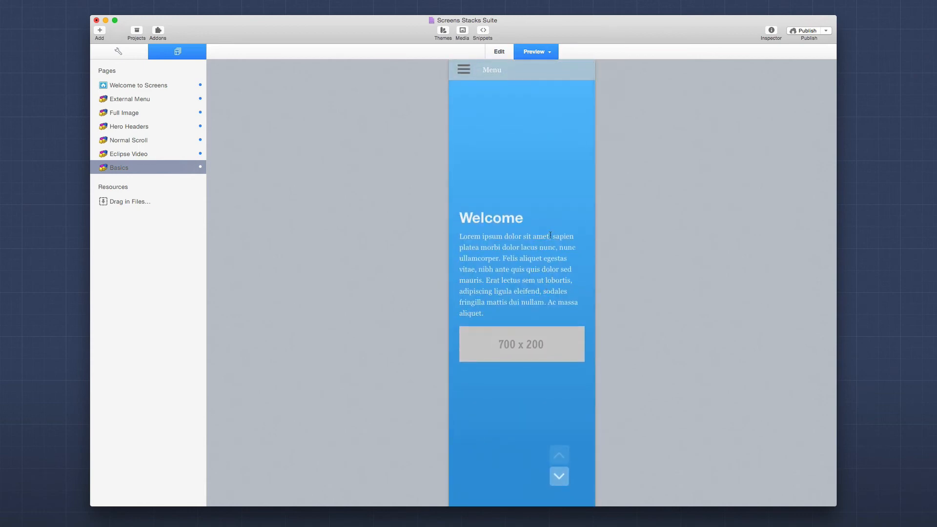
pyautogui.press('super+r')
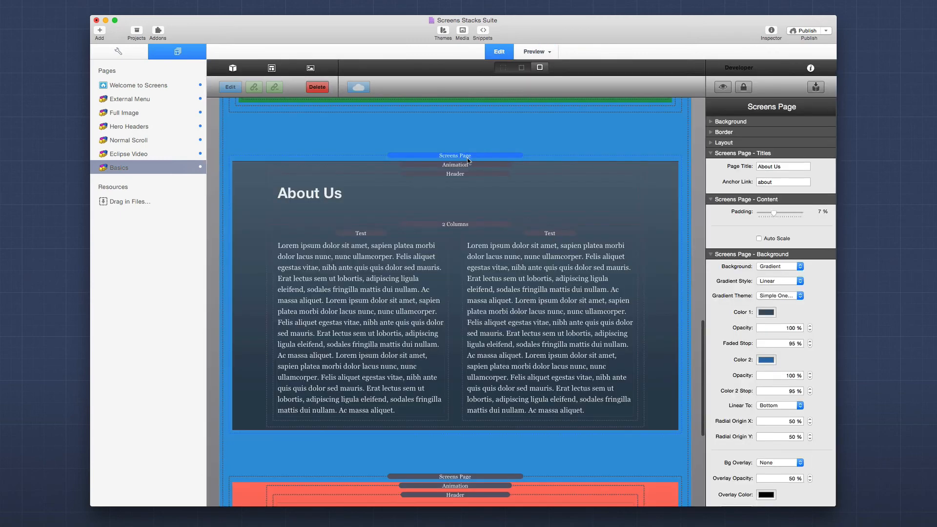
# - Review the Normal Scroll options of the Screens stack, try Never, and return the setting to Mobile Only
pyautogui.scroll(10, 467, 161)
pyautogui.click(486, 263)
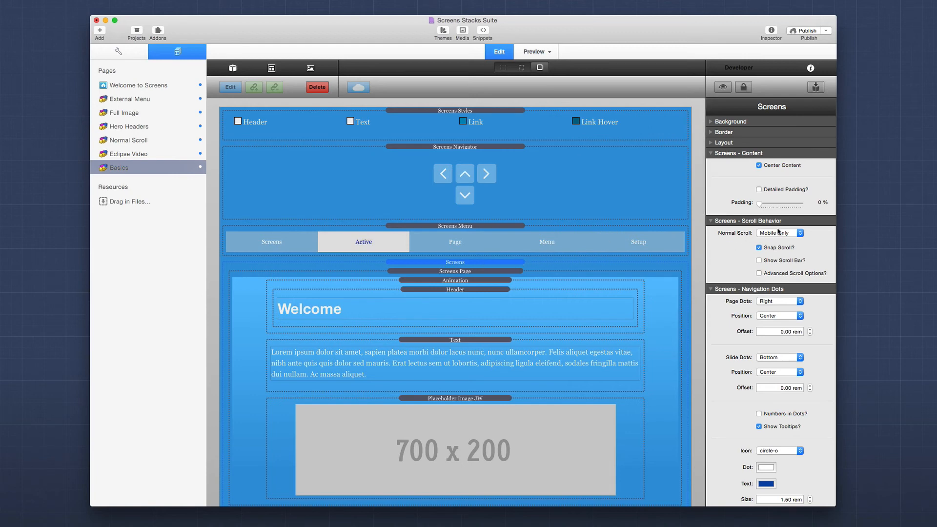
pyautogui.click(796, 234)
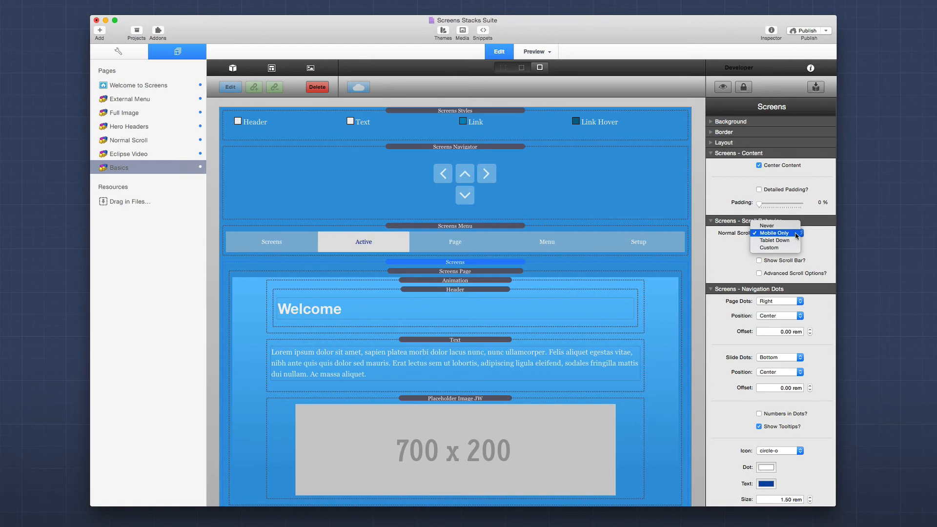
pyautogui.click(796, 234)
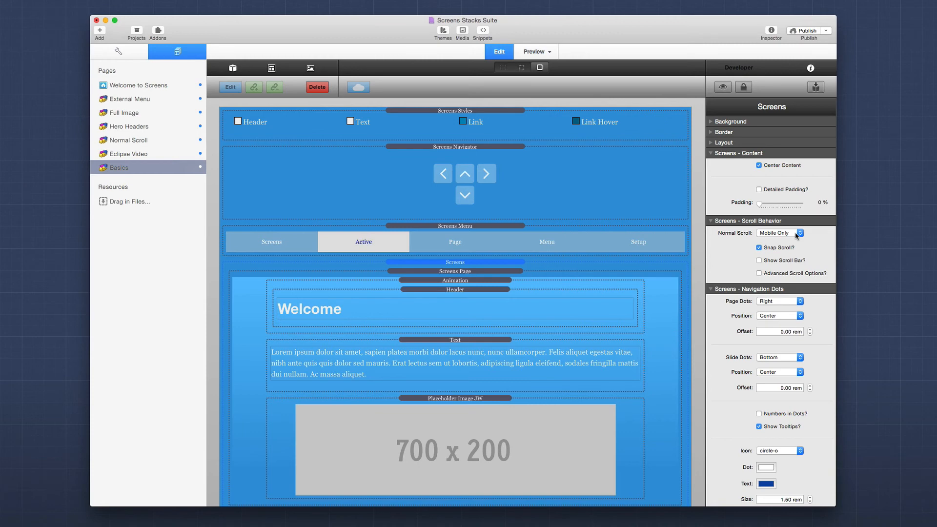
pyautogui.click(796, 236)
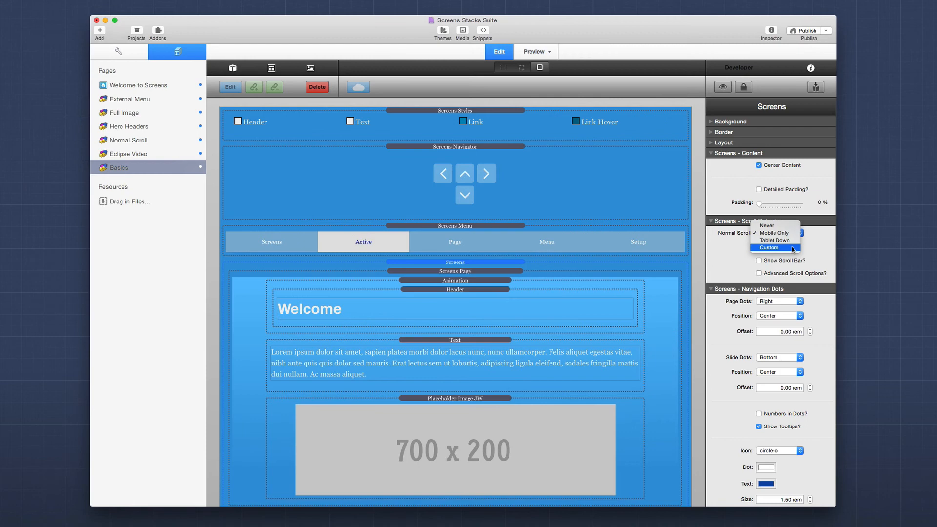
pyautogui.click(792, 226)
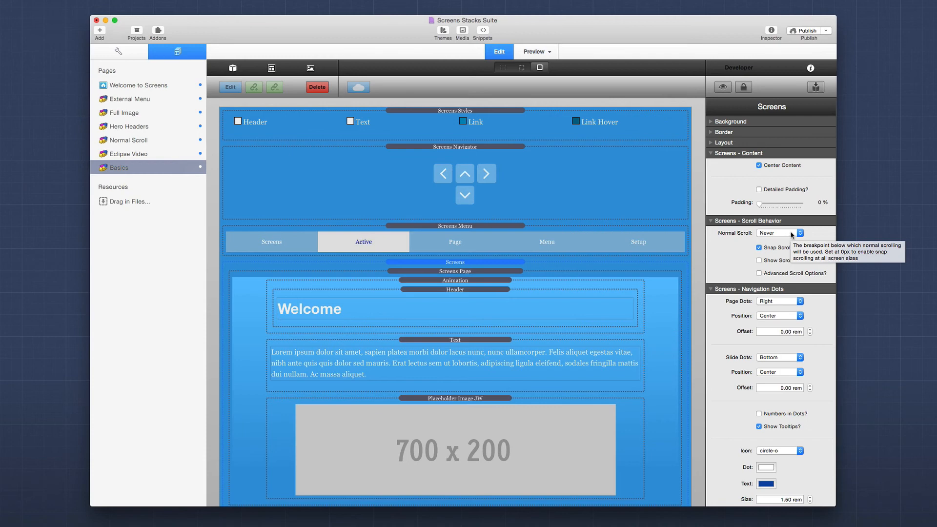
pyautogui.click(791, 234)
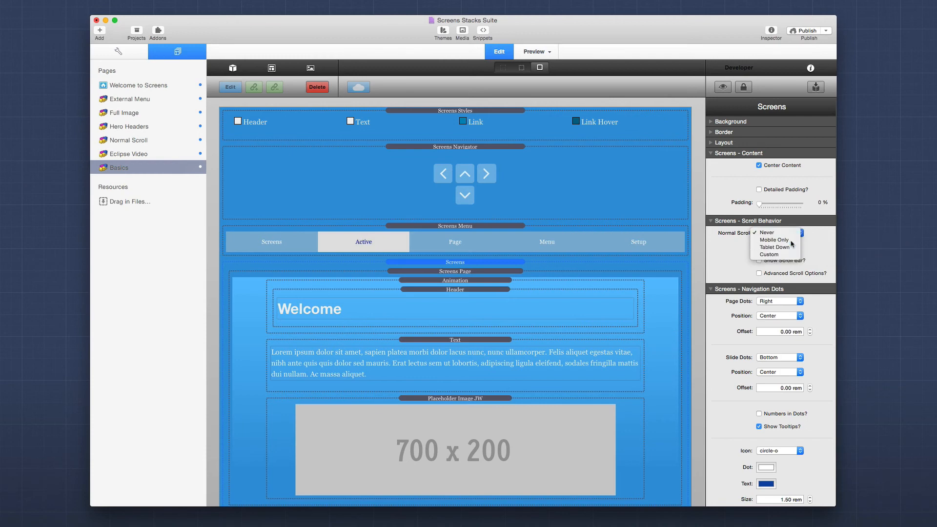
pyautogui.click(775, 241)
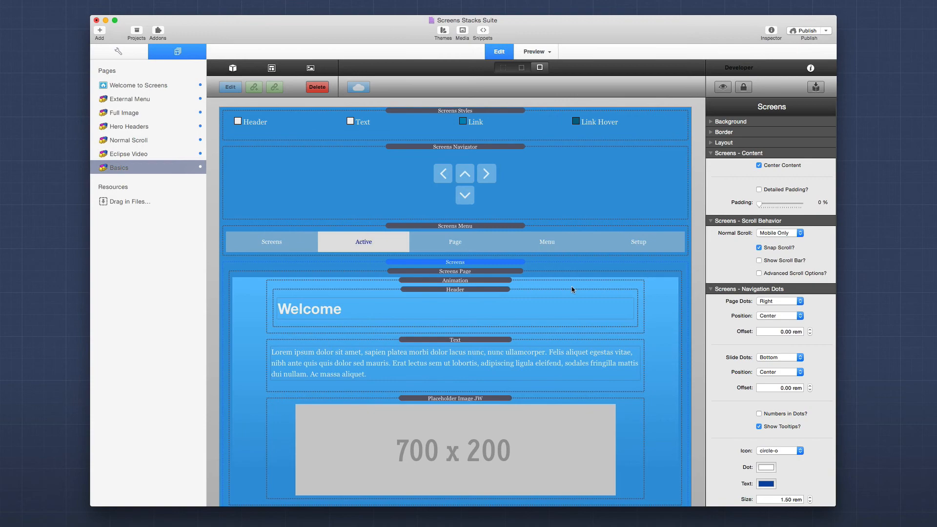
pyautogui.scroll(-20, 498, 303)
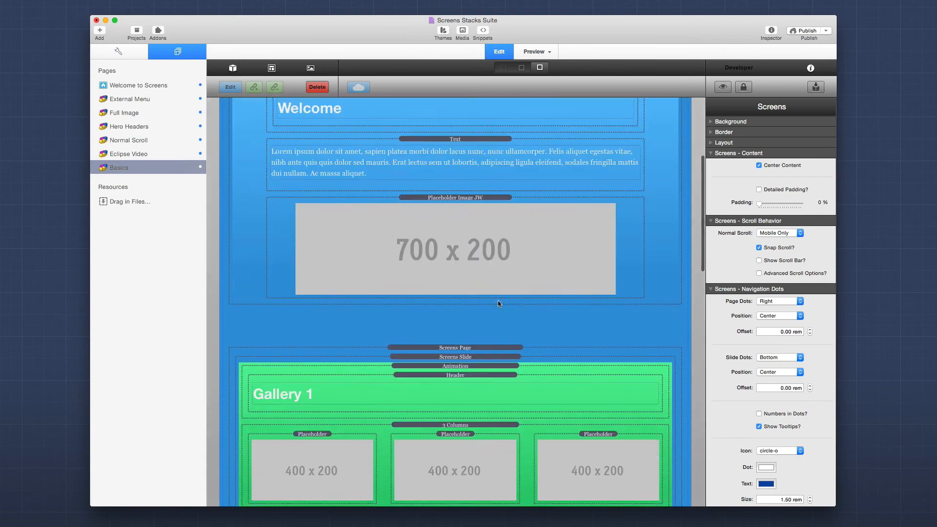
# - Turn on Auto Scale for the About Us Screens Page and set its maximum font size to 20 px
pyautogui.scroll(2, 498, 304)
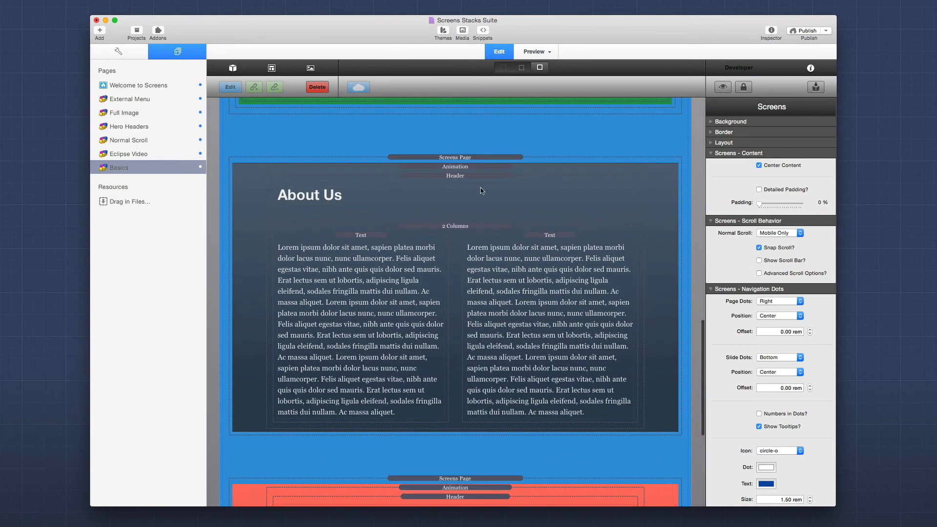
pyautogui.click(462, 157)
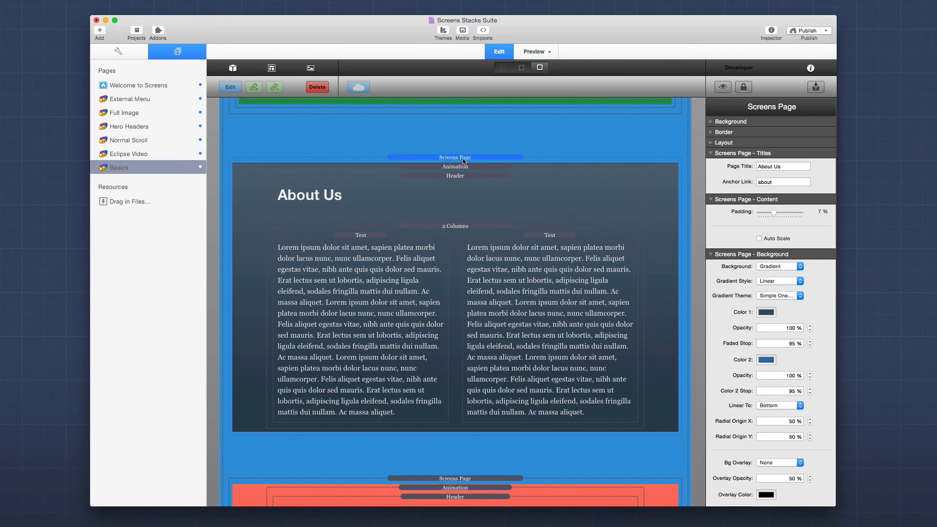
pyautogui.click(758, 238)
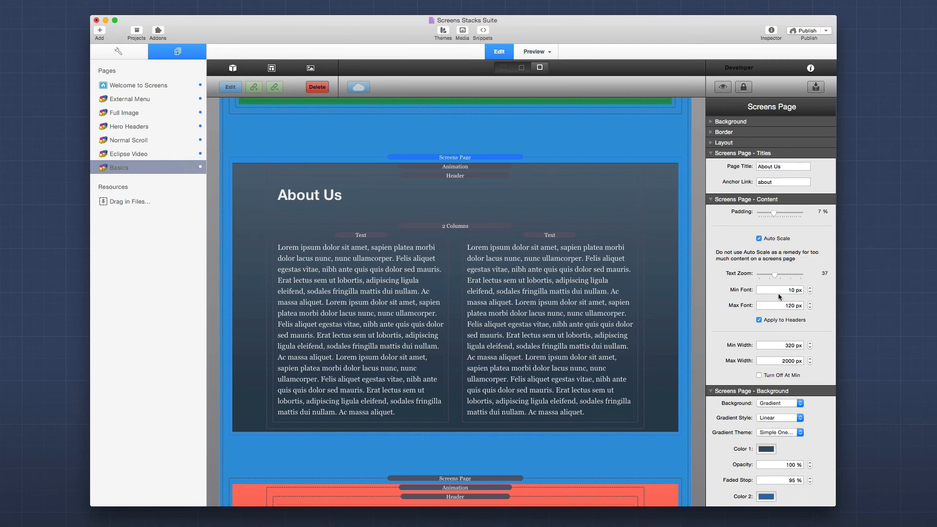
pyautogui.moveTo(781, 289)
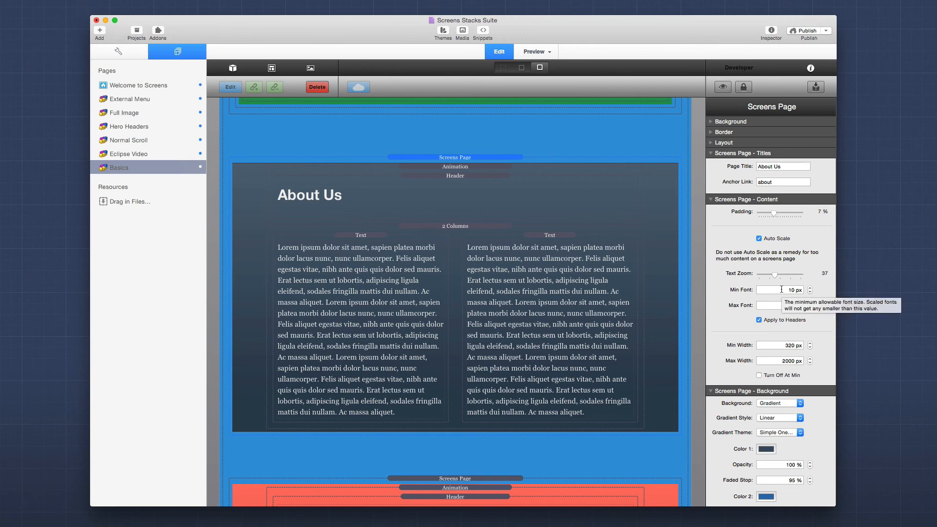
pyautogui.moveTo(780, 307)
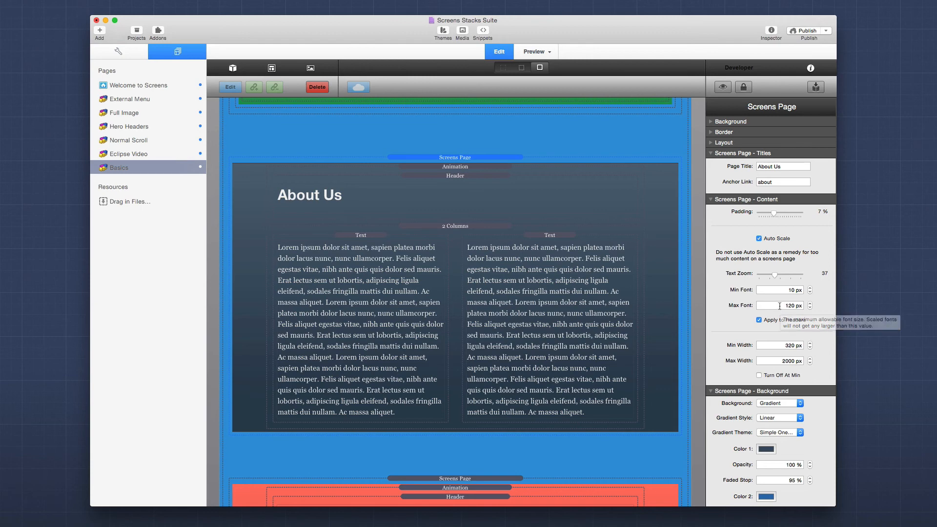
pyautogui.click(779, 306)
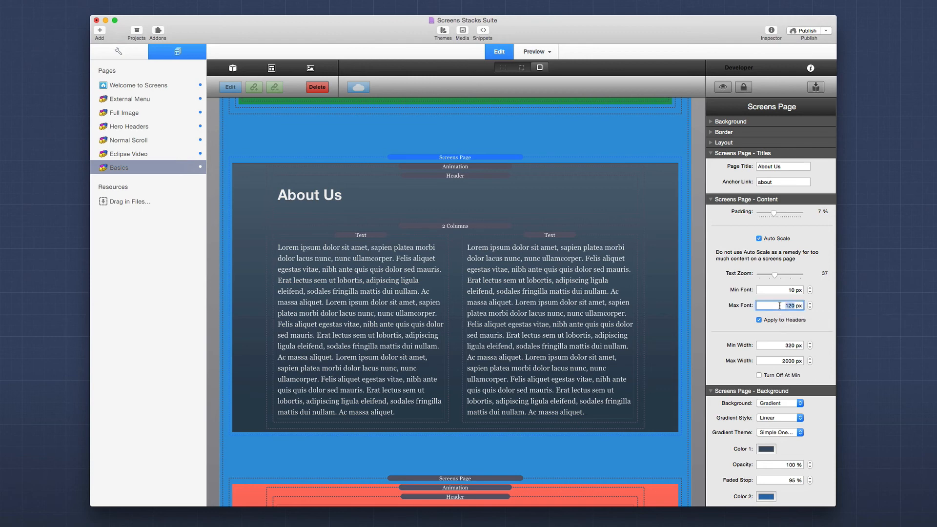
pyautogui.write('16')
pyautogui.press('Tab')
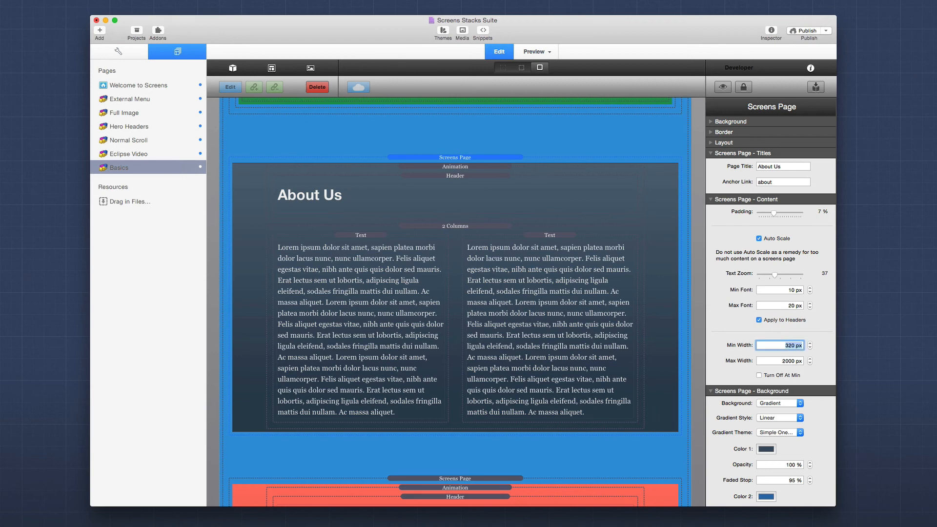
# - Exclude headers from the About Us page's auto scaling and set its minimum font size to 8 px
pyautogui.click(759, 321)
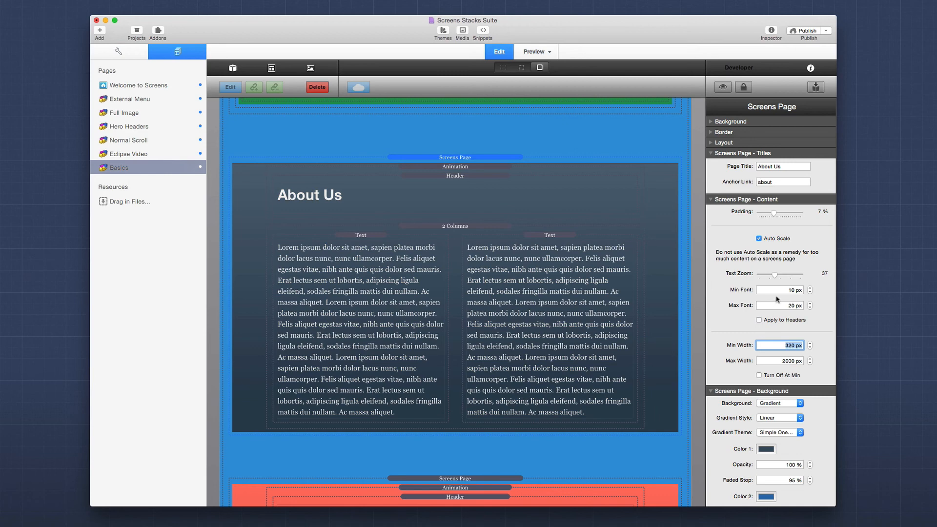
pyautogui.click(776, 292)
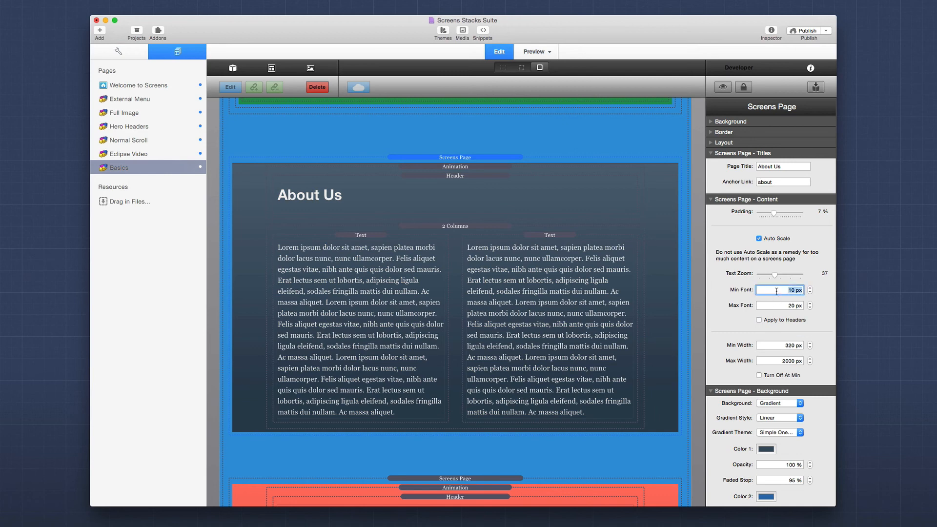
pyautogui.write('8')
pyautogui.press('Tab')
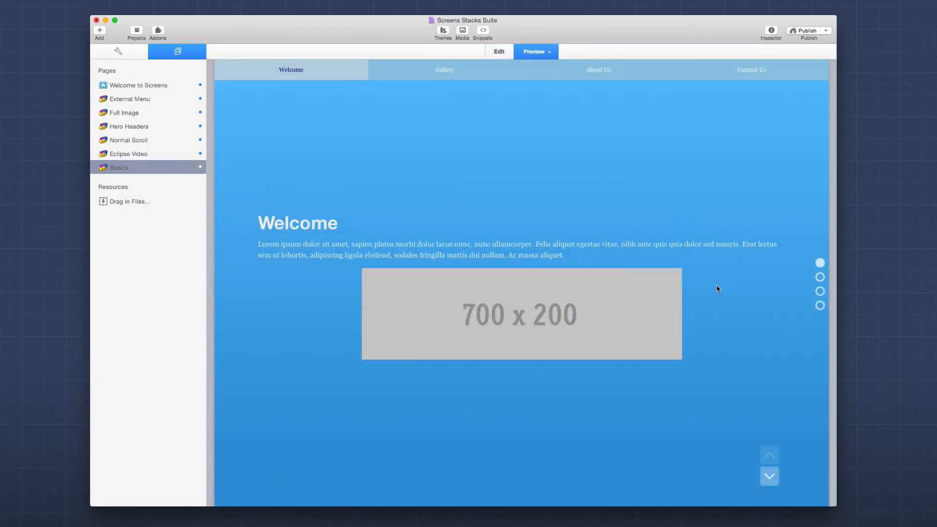
# - Preview how the About Us text scales at progressively narrower page widths and return to editing
pyautogui.scroll(-4, 716, 288)
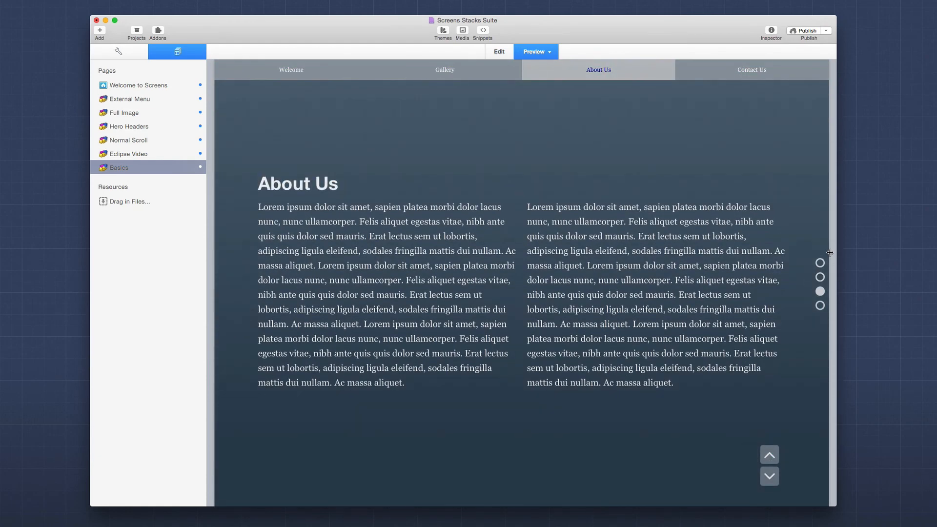
pyautogui.moveTo(829, 253); pyautogui.dragTo(666, 268)
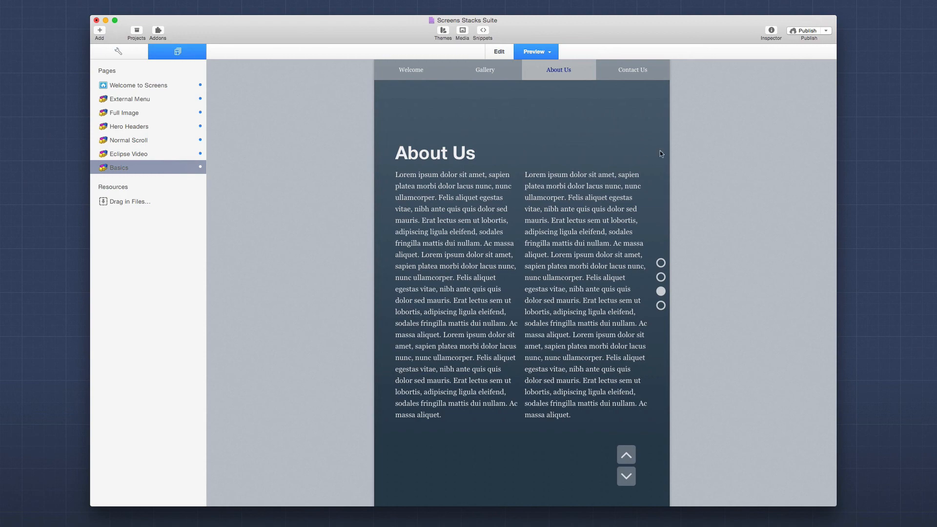
pyautogui.moveTo(670, 160); pyautogui.dragTo(621, 170)
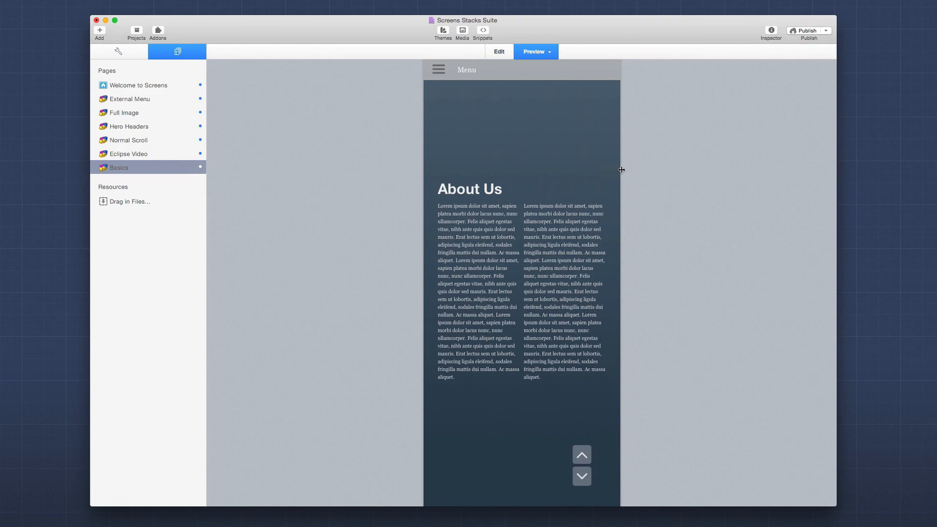
pyautogui.moveTo(621, 170); pyautogui.dragTo(679, 169)
pyautogui.press('super+r')
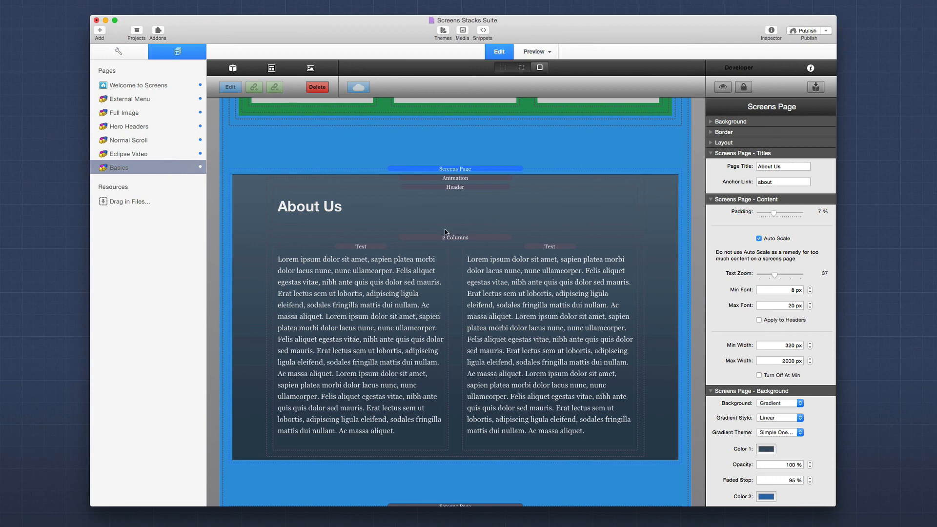
# - Select all the text in the first About Us column, check the Paragraph HTML formatting option, and leave text editing
pyautogui.click(358, 295)
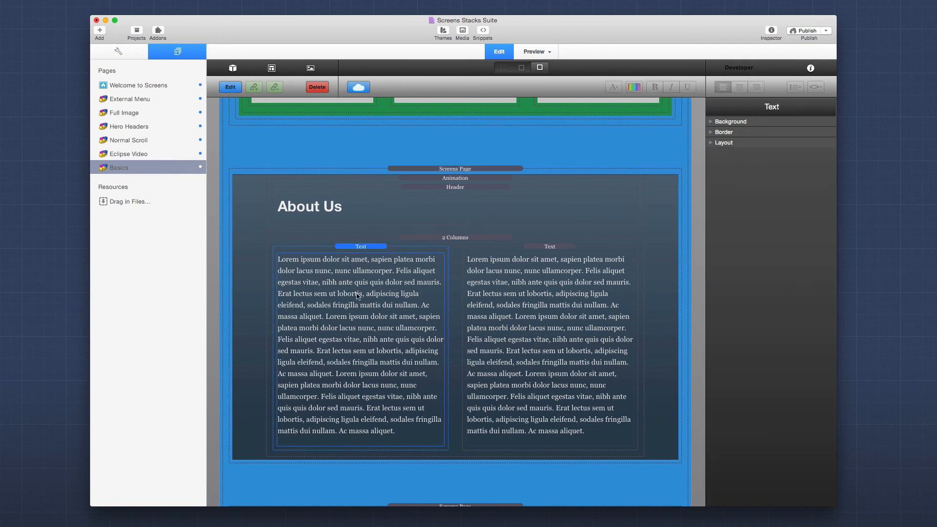
pyautogui.doubleClick(358, 295)
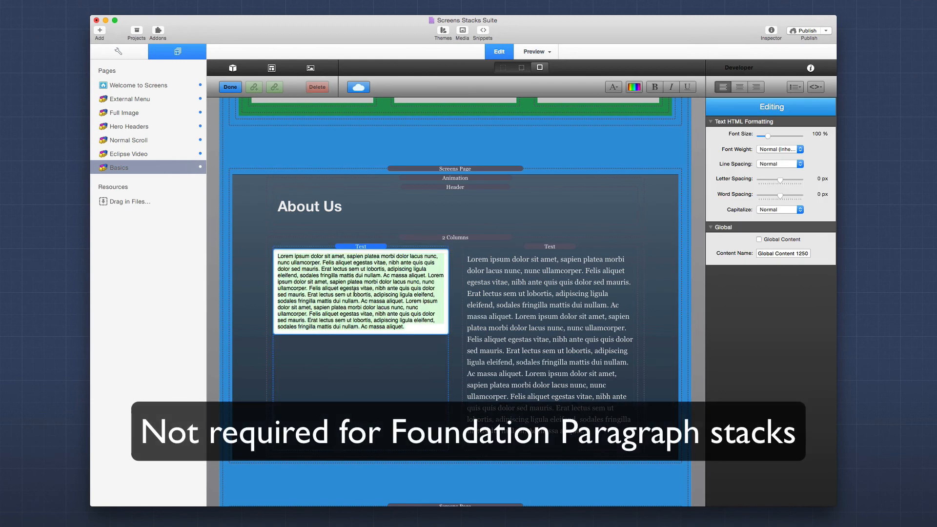
pyautogui.tripleClick(293, 262)
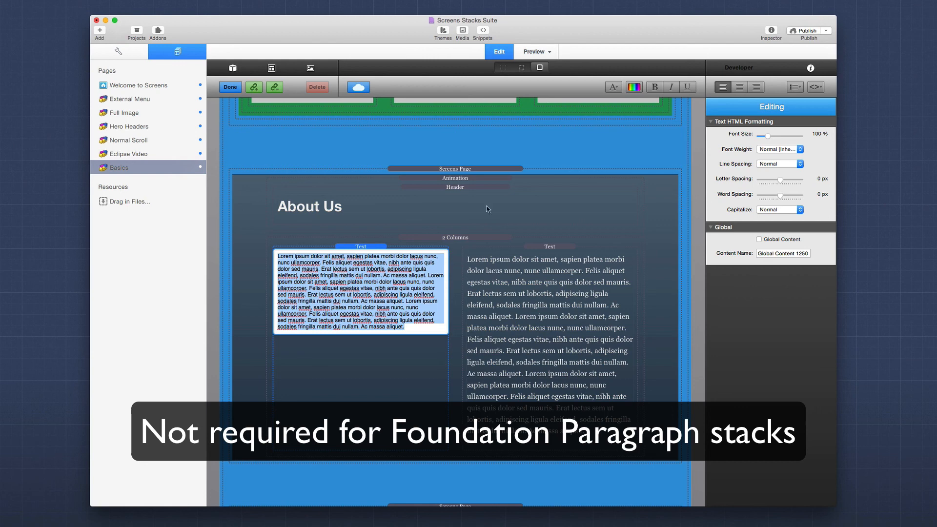
pyautogui.click(816, 89)
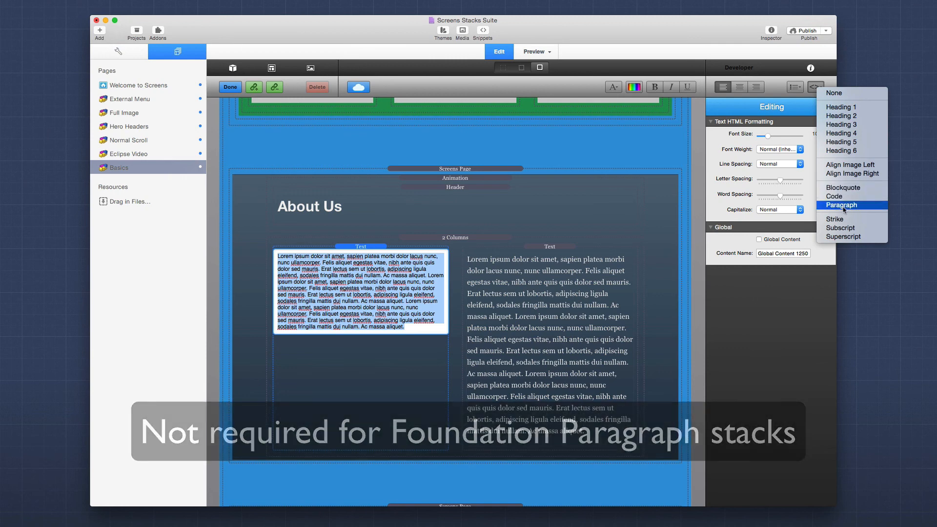
pyautogui.click(459, 238)
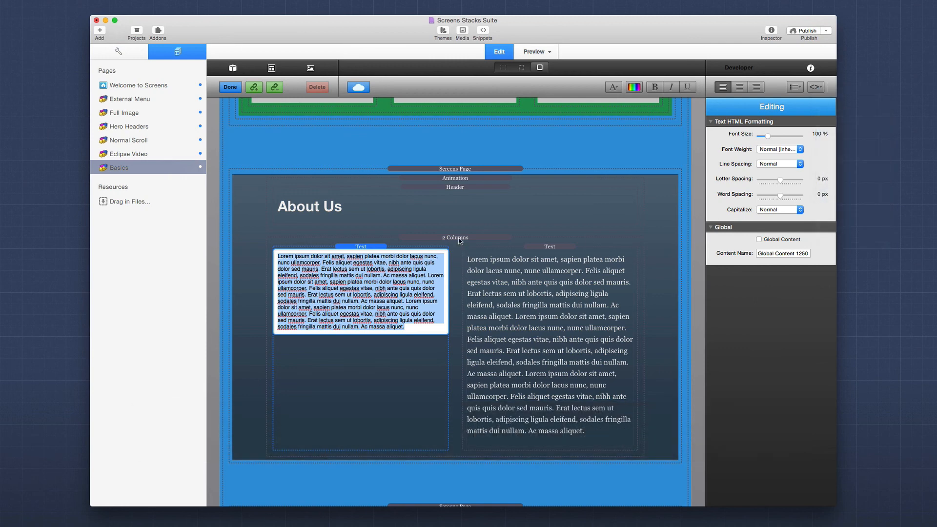
pyautogui.click(376, 247)
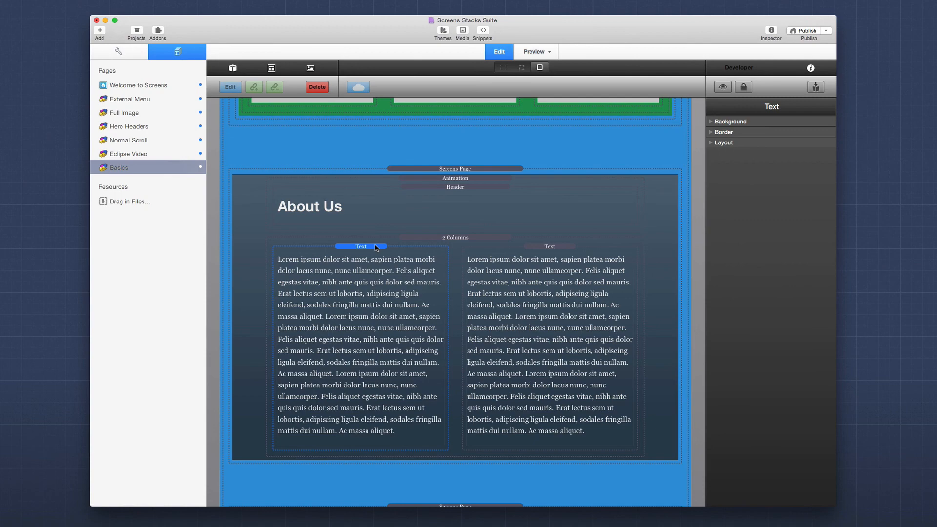
# - Preview the finished site from Welcome to Contact Us and back, switching the Gallery to its first slide on the way
pyautogui.press('super+r')
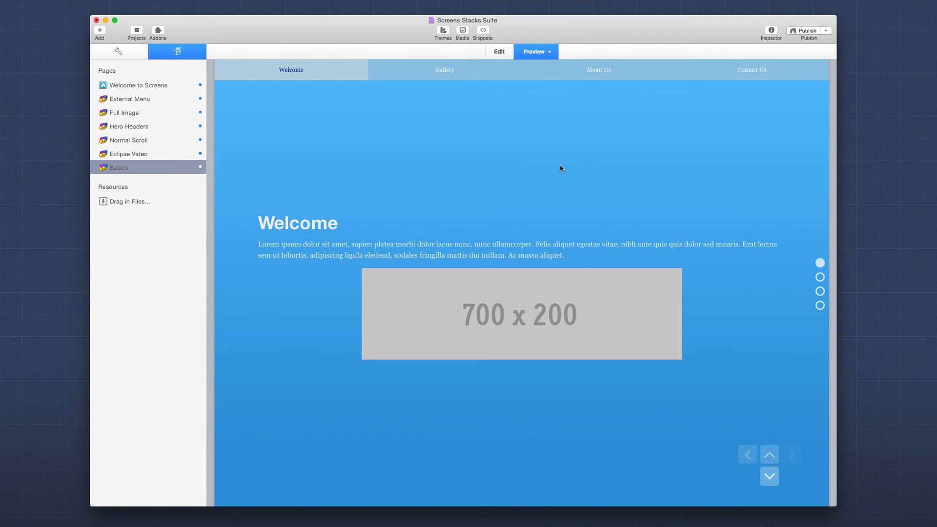
pyautogui.scroll(-2, 560, 169)
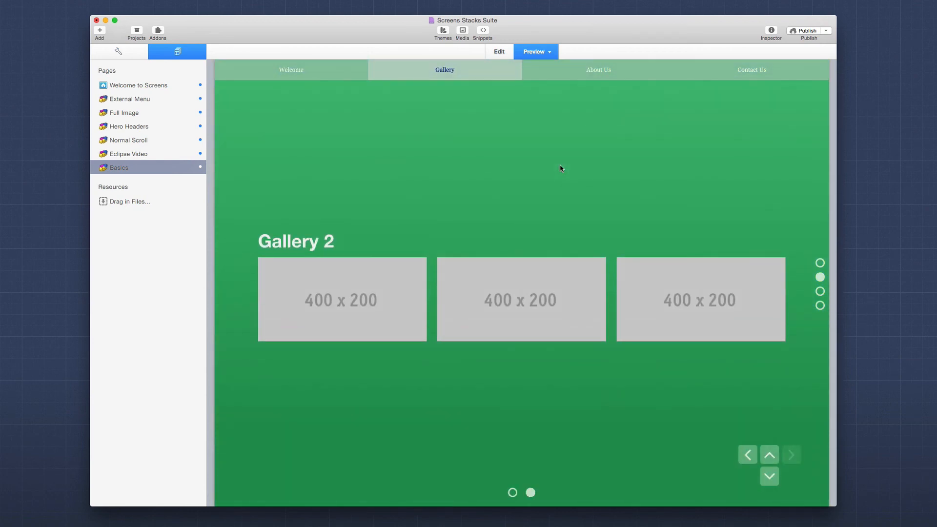
pyautogui.scroll(-1, 560, 168)
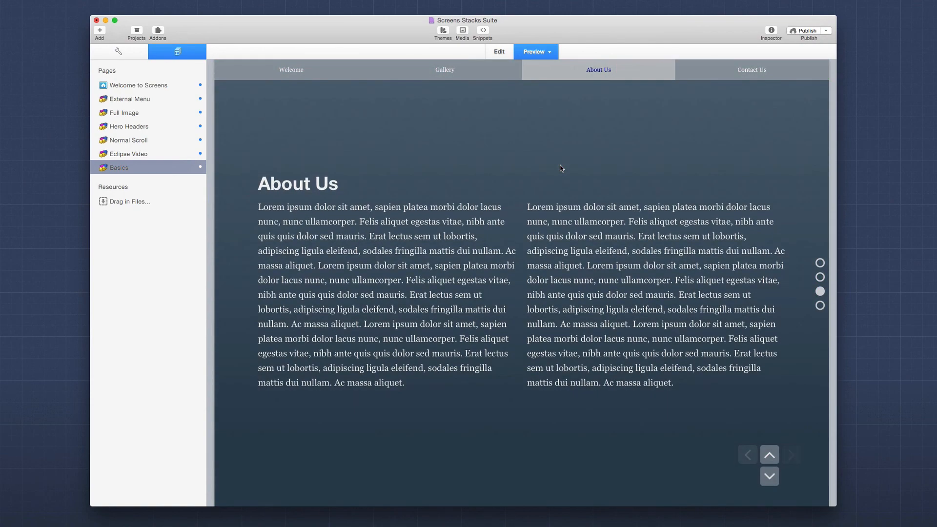
pyautogui.scroll(1, 559, 167)
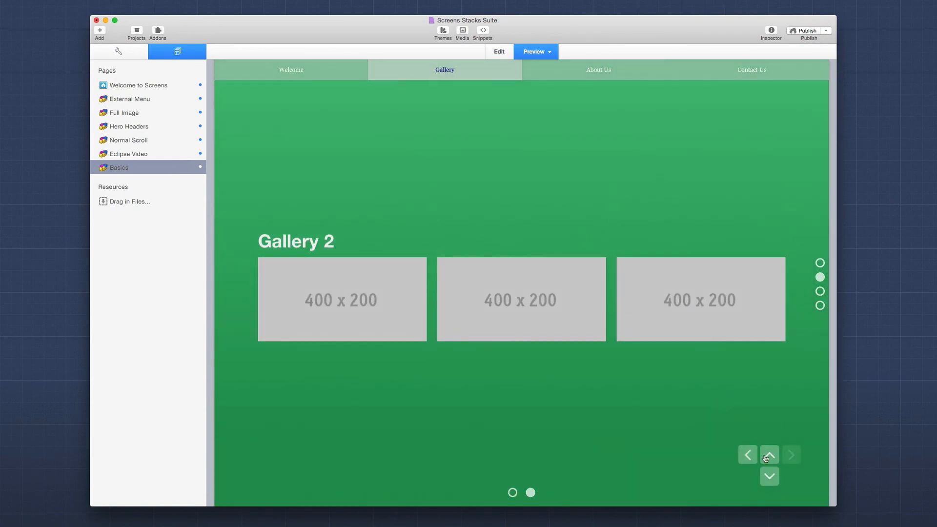
pyautogui.click(747, 454)
pyautogui.scroll(-1, 584, 390)
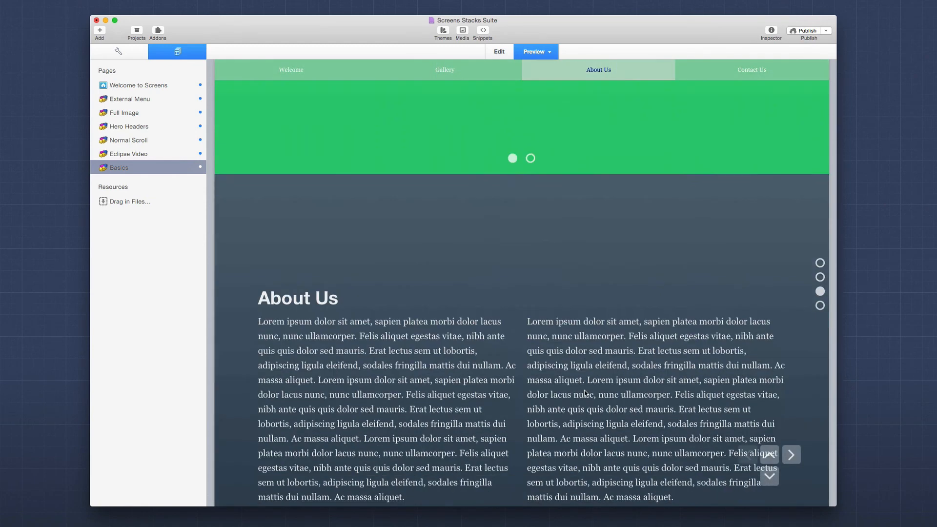
pyautogui.scroll(-1, 584, 392)
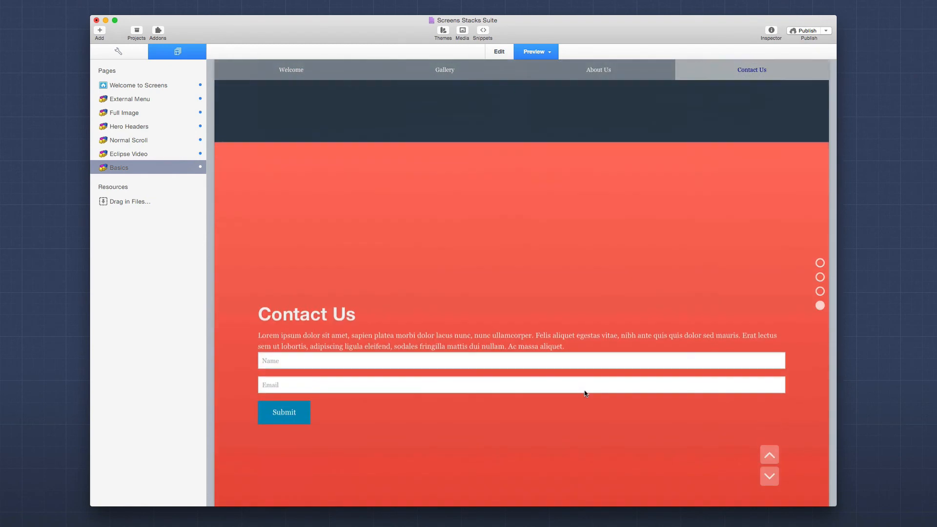
pyautogui.scroll(1, 584, 390)
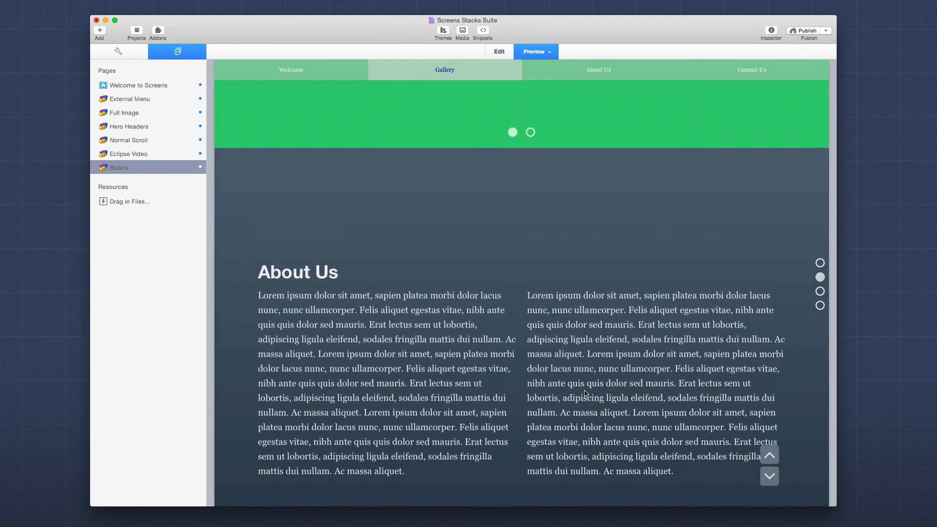
pyautogui.scroll(1, 584, 392)
pyautogui.scroll(1, 585, 392)
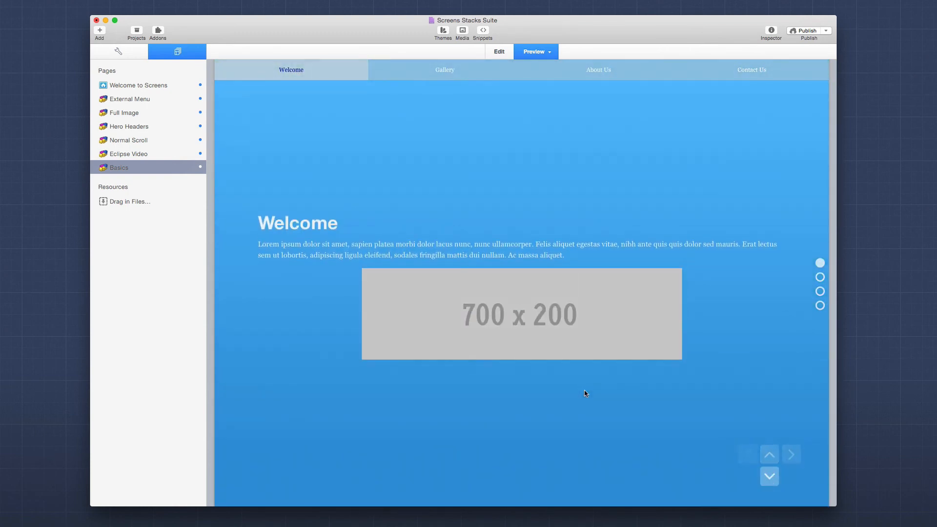